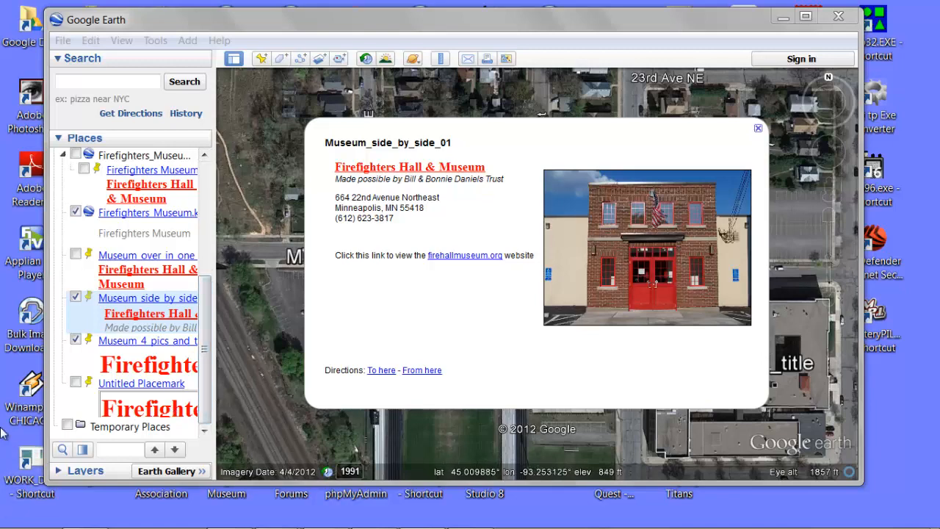
- Examine the Museum_4_pics_and_title placemark balloon and its linked full-size photo of the museum entrance
{"action": "left_click", "coordinate": [120, 342]}
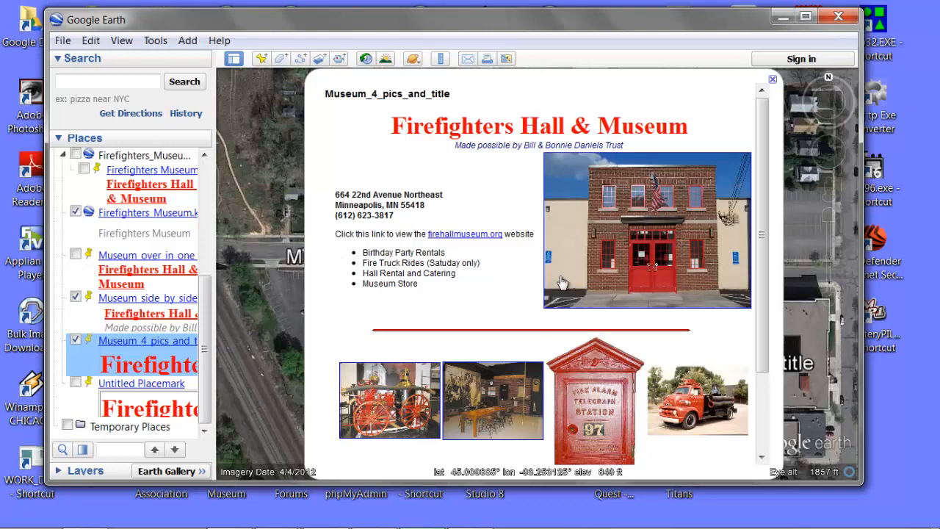
{"action": "left_click", "coordinate": [605, 230]}
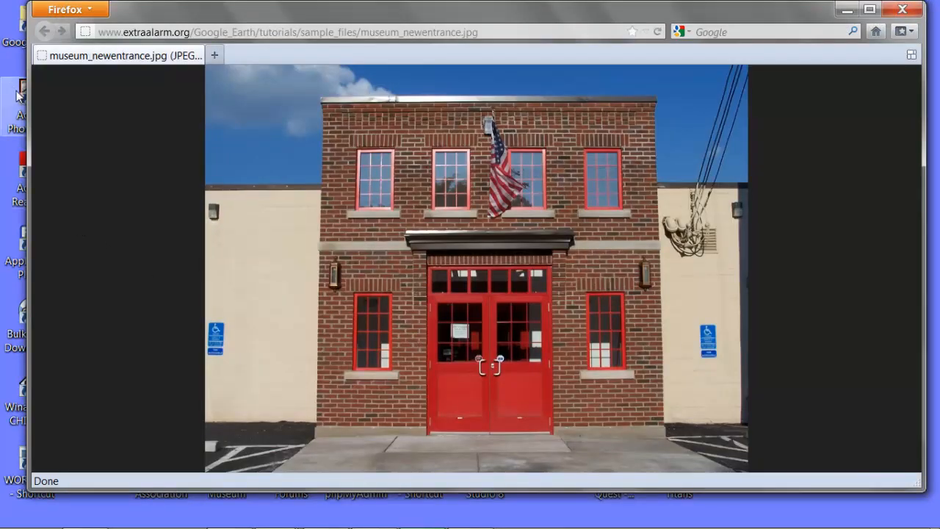
{"action": "left_click", "coordinate": [902, 9]}
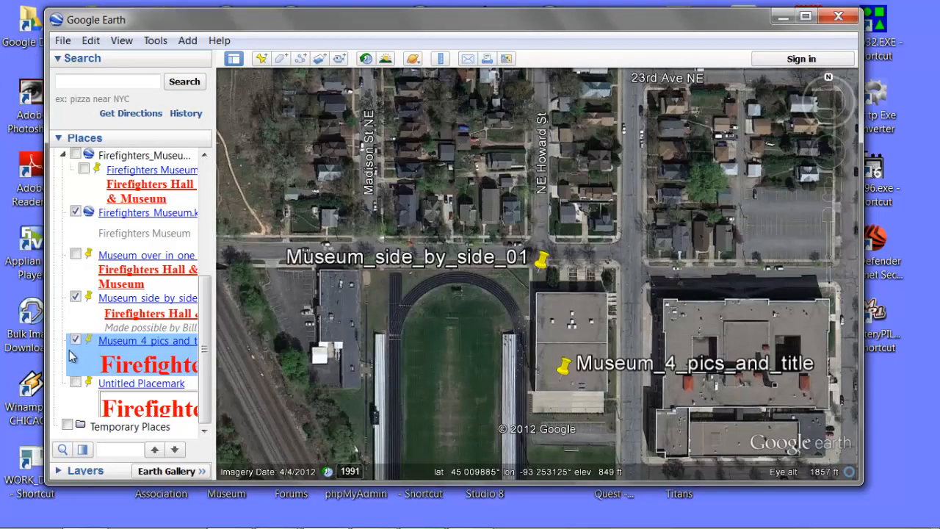
{"action": "left_click", "coordinate": [118, 340]}
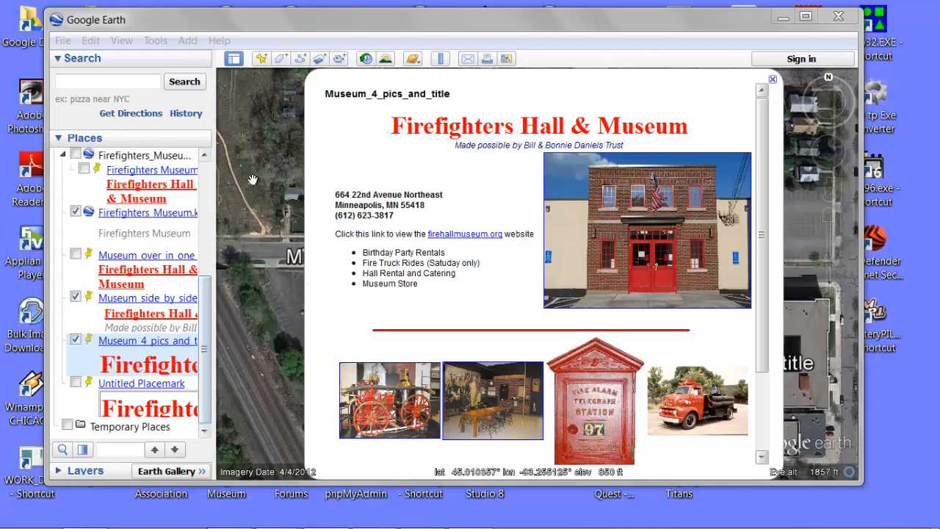
- Switch to the EAATC Online Placemark Editor in Firefox and review the Firefighters Hall & Museum layout and the editor's web address
{"action": "left_click", "coordinate": [783, 16]}
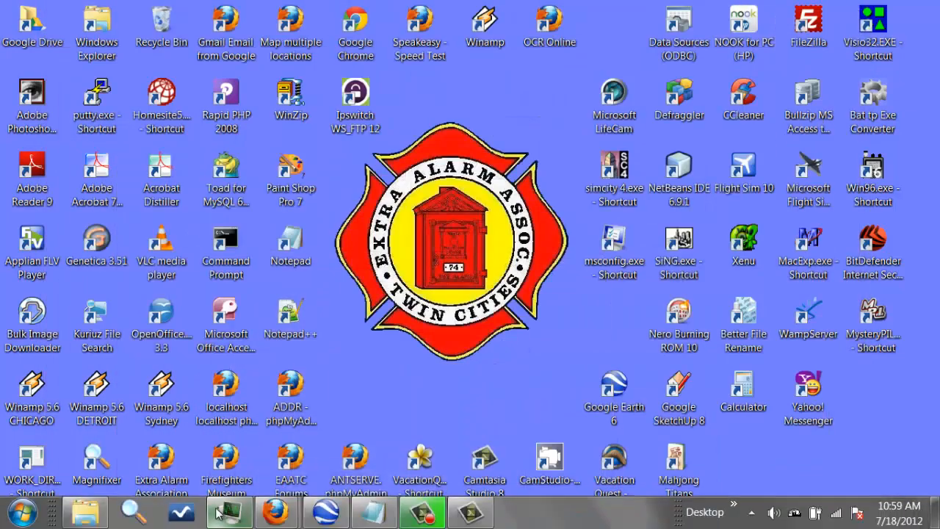
{"action": "mouse_move", "coordinate": [275, 514]}
{"action": "left_click", "coordinate": [370, 422]}
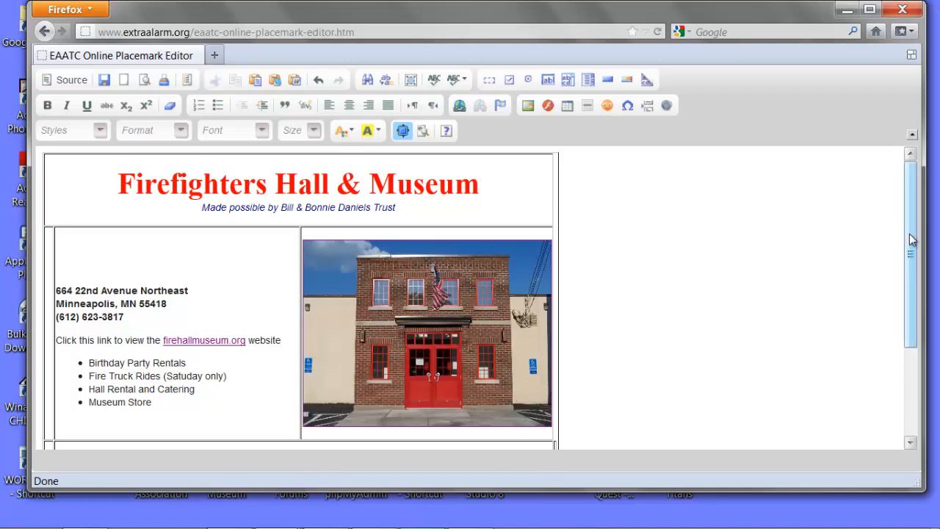
{"action": "left_click_drag", "start_coordinate": [911, 239], "coordinate": [921, 341]}
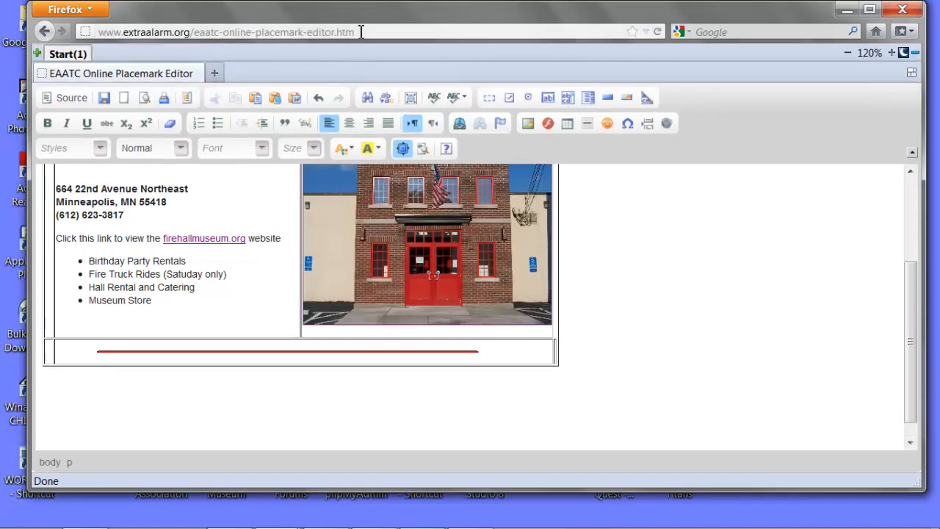
{"action": "left_click_drag", "start_coordinate": [360, 32], "coordinate": [98, 32]}
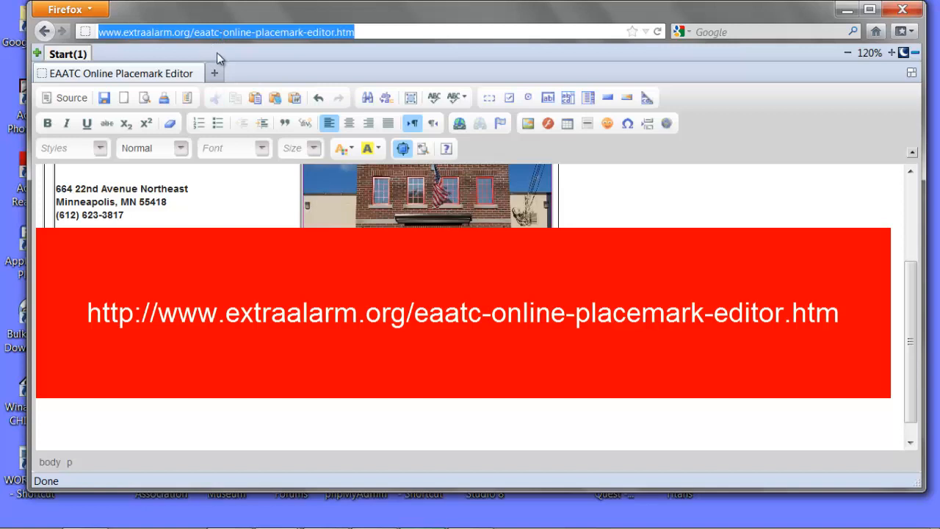
{"action": "left_click", "coordinate": [607, 275]}
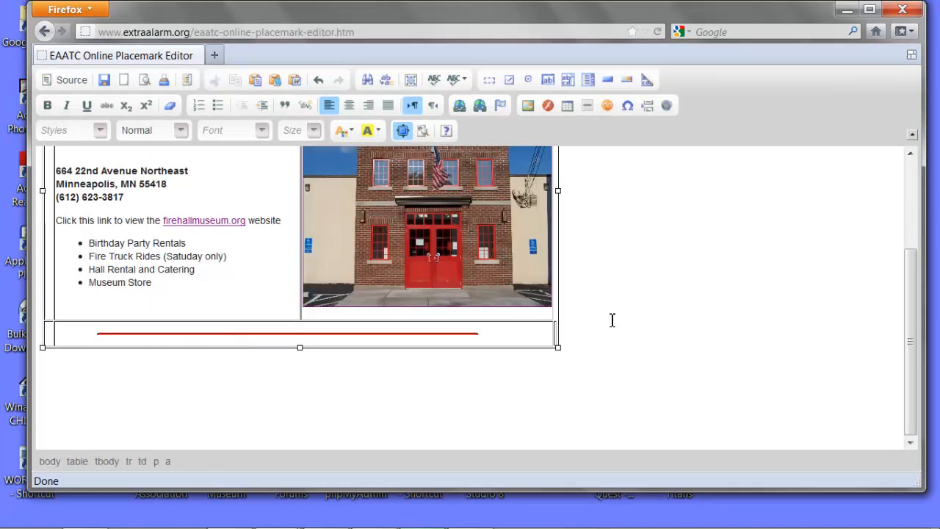
{"action": "left_click", "coordinate": [914, 169]}
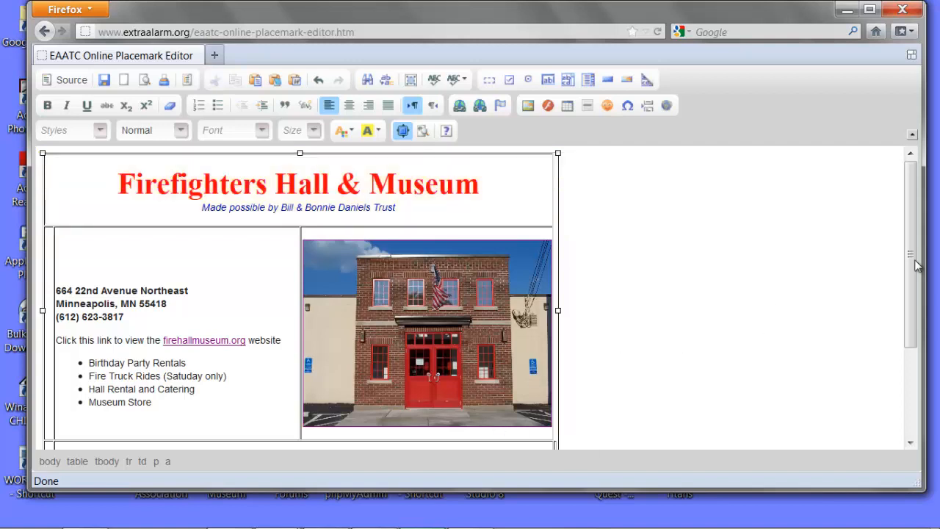
- Insert a new table row below the row that contains the red divider line
{"action": "left_click_drag", "start_coordinate": [914, 265], "coordinate": [927, 383]}
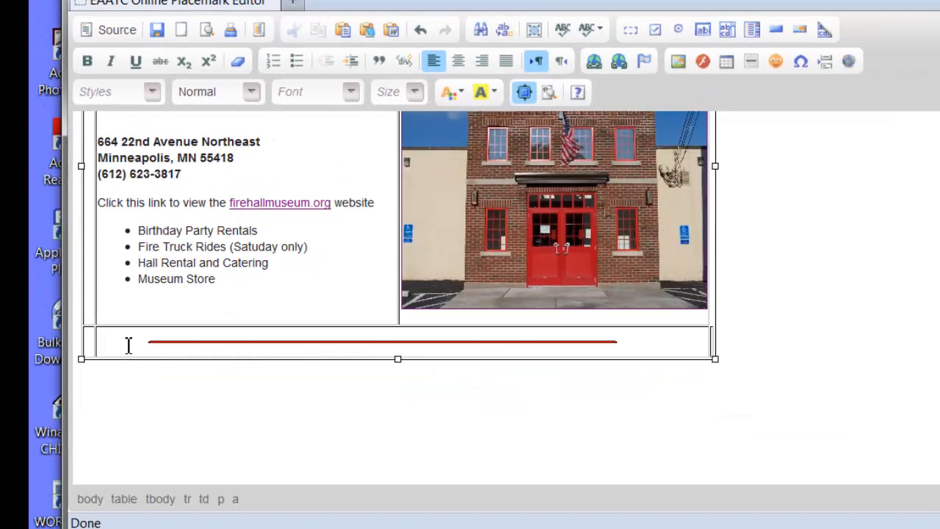
{"action": "left_click", "coordinate": [107, 418]}
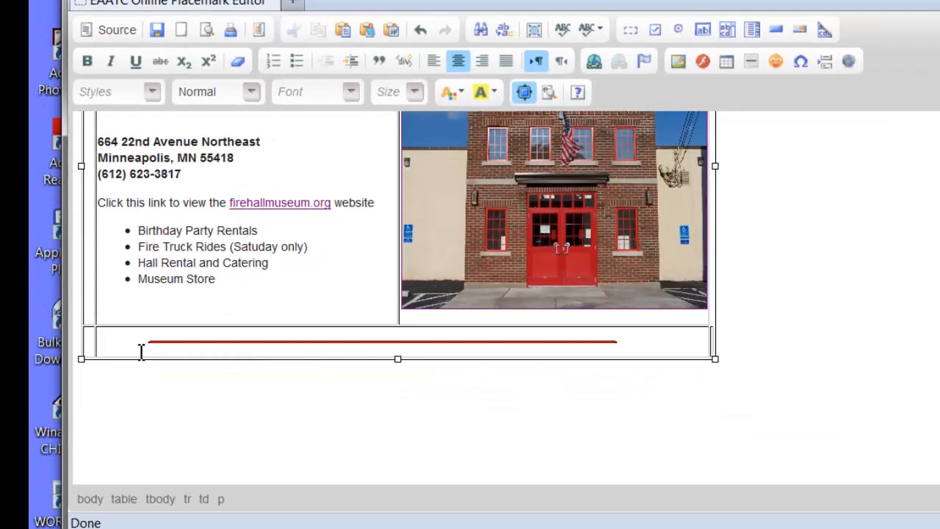
{"action": "right_click", "coordinate": [141, 358]}
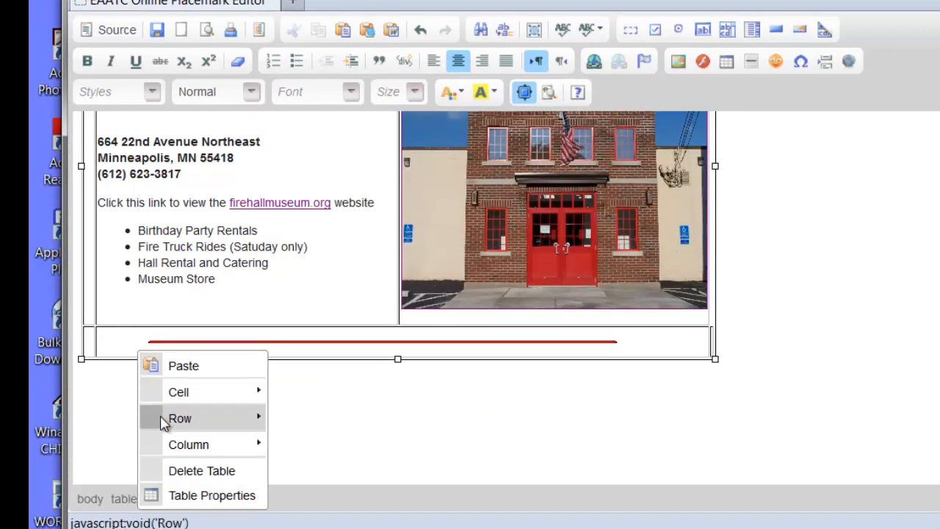
{"action": "mouse_move", "coordinate": [168, 417]}
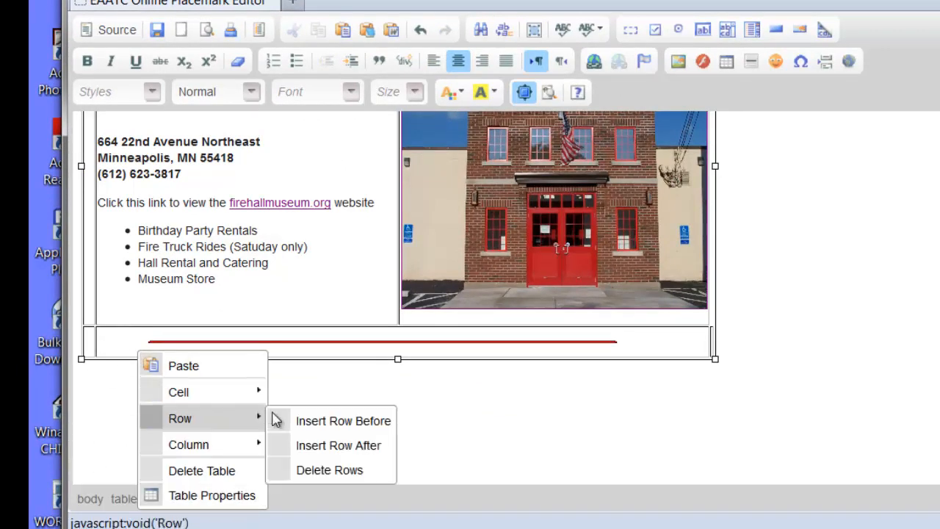
{"action": "left_click", "coordinate": [312, 445]}
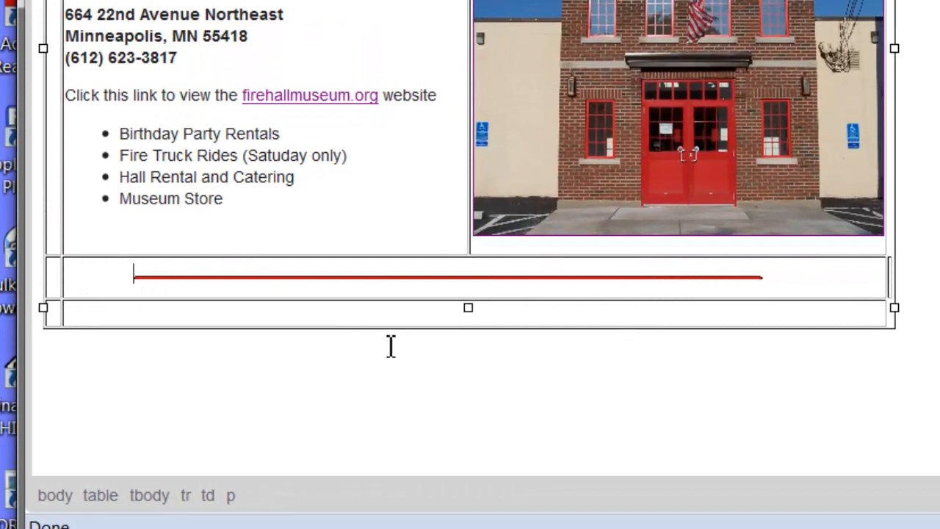
- Check the cell properties of the wide cell in the new bottom row without changing them
{"action": "left_click", "coordinate": [144, 374]}
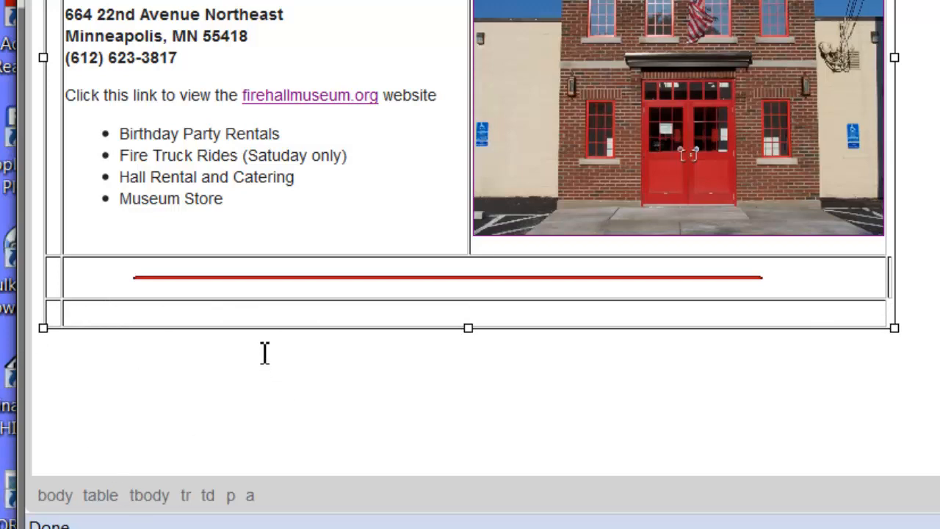
{"action": "right_click", "coordinate": [275, 315]}
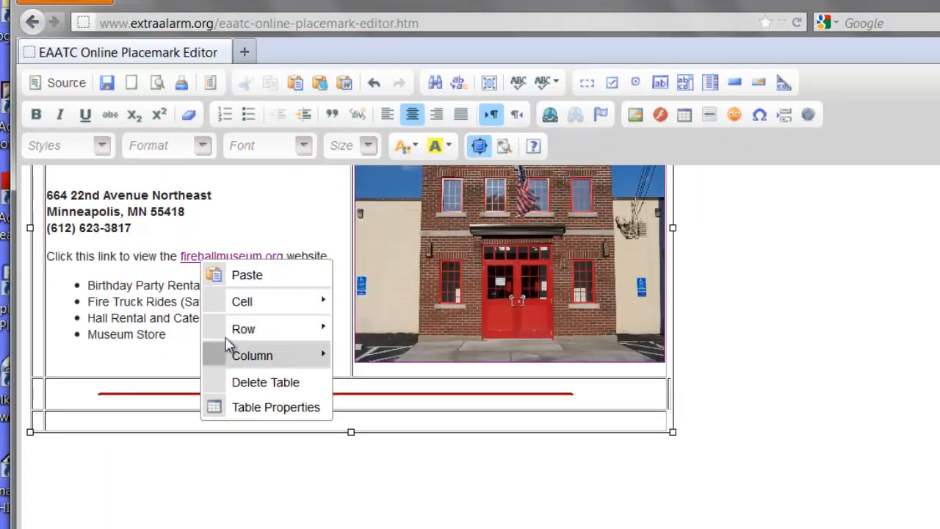
{"action": "mouse_move", "coordinate": [273, 307]}
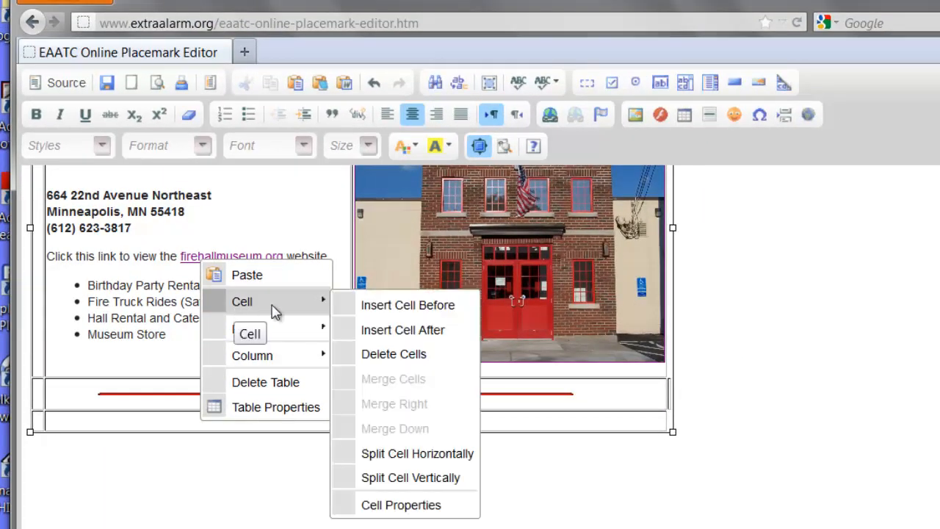
{"action": "left_click", "coordinate": [434, 504]}
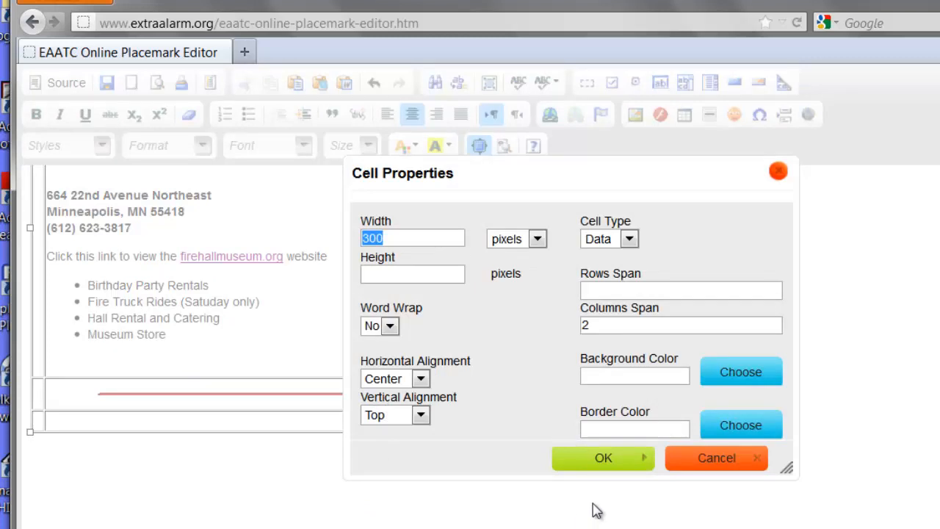
{"action": "left_click", "coordinate": [682, 457]}
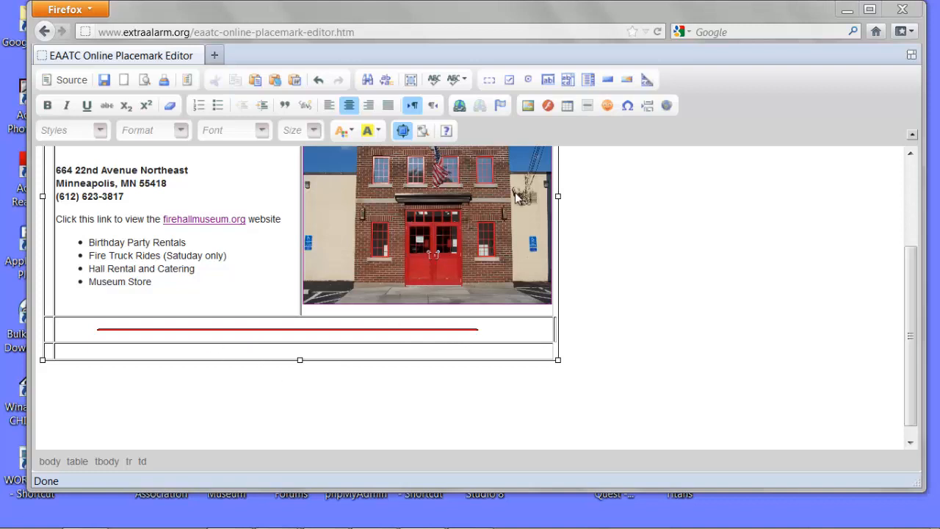
- Insert a nested table with 1 row and 4 columns, width 500 and center alignment, in the new bottom row
{"action": "left_click", "coordinate": [570, 108]}
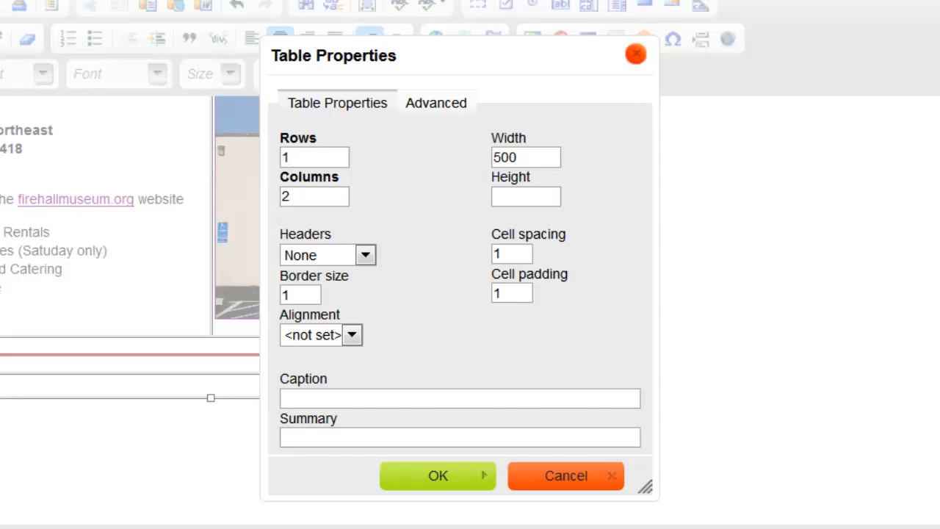
{"action": "left_click_drag", "start_coordinate": [298, 198], "coordinate": [280, 198]}
{"action": "left_click", "coordinate": [353, 335]}
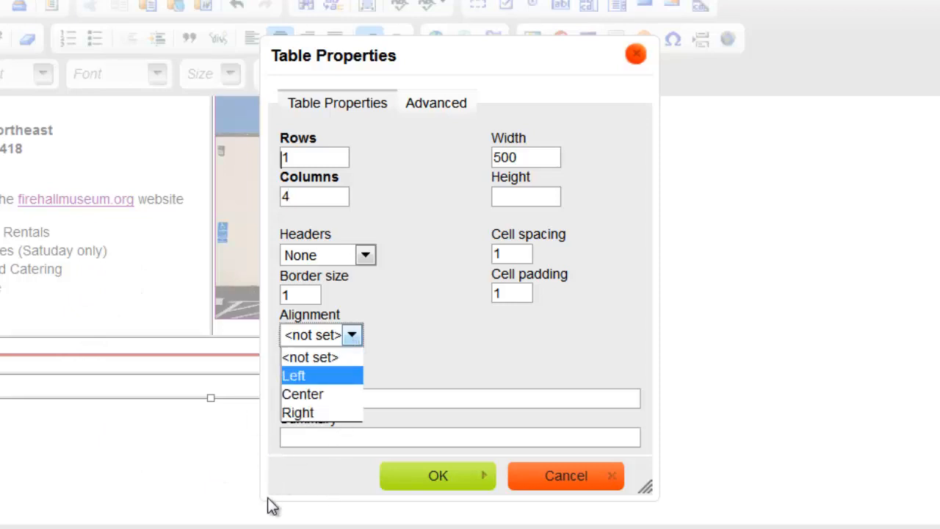
{"action": "left_click", "coordinate": [282, 393]}
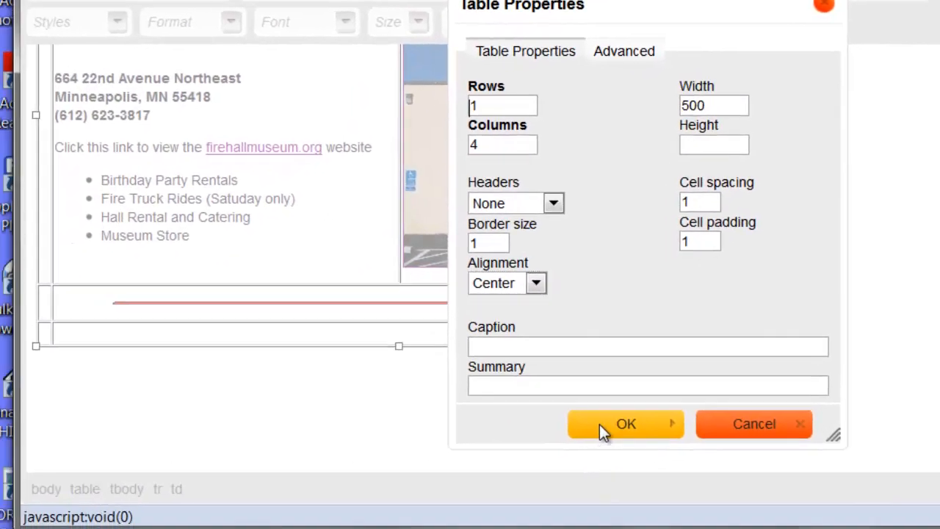
{"action": "left_click", "coordinate": [411, 476]}
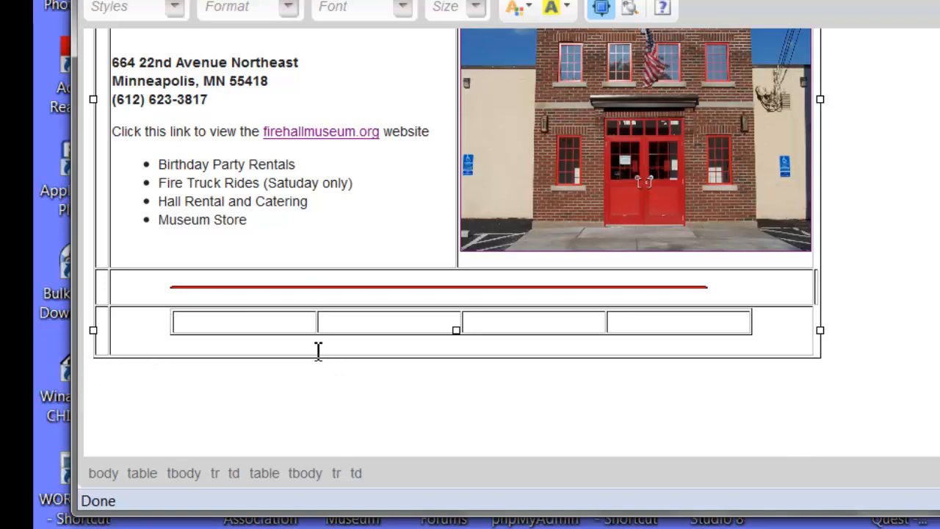
- Set the nested four-column table's width to 600px
{"action": "right_click", "coordinate": [277, 325]}
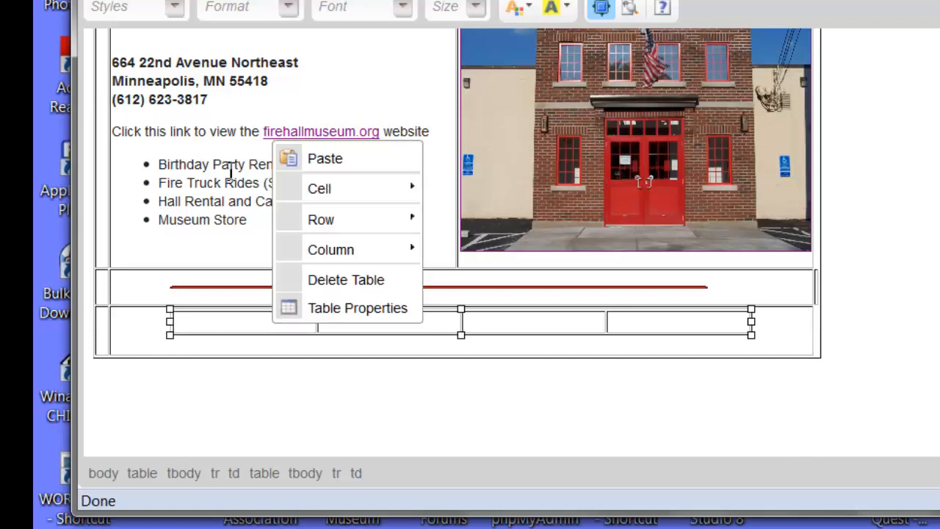
{"action": "left_click", "coordinate": [338, 311]}
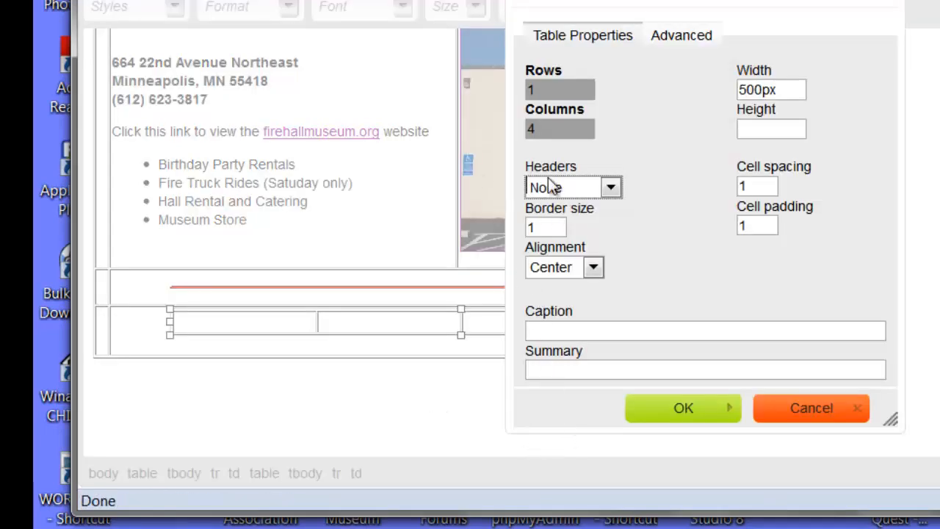
{"action": "left_click", "coordinate": [749, 89]}
{"action": "left_click_drag", "start_coordinate": [748, 90], "coordinate": [732, 103]}
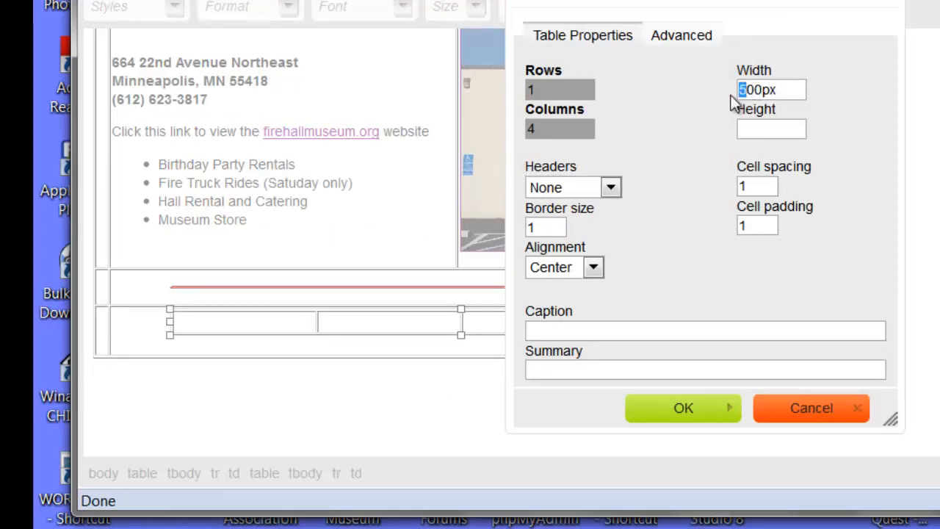
{"action": "type", "text": "6"}
{"action": "left_click", "coordinate": [642, 412]}
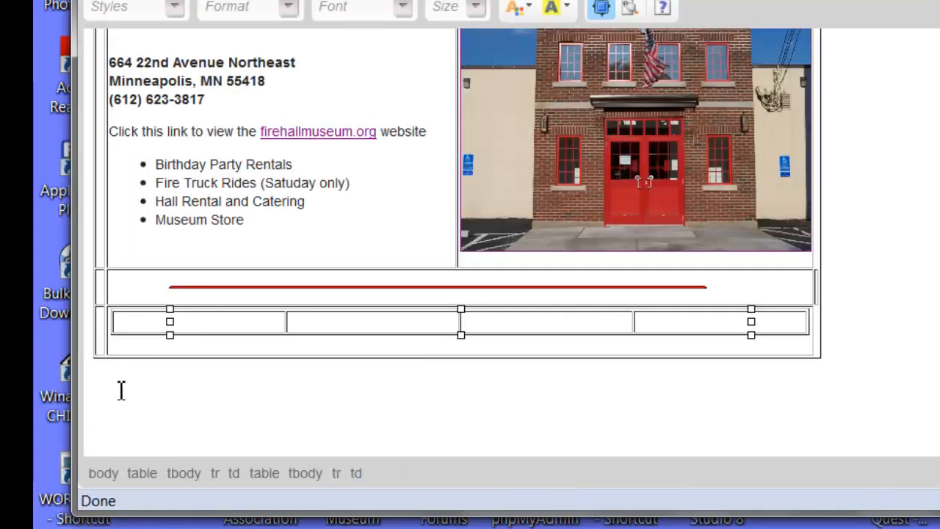
- Set the nested table's first cell to a width of 150 pixels with center horizontal alignment
{"action": "right_click", "coordinate": [200, 323]}
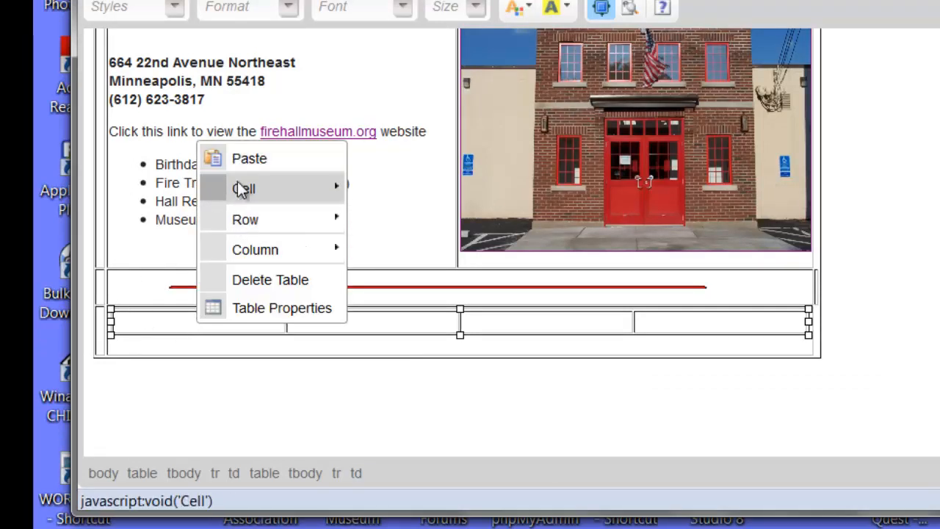
{"action": "mouse_move", "coordinate": [239, 189]}
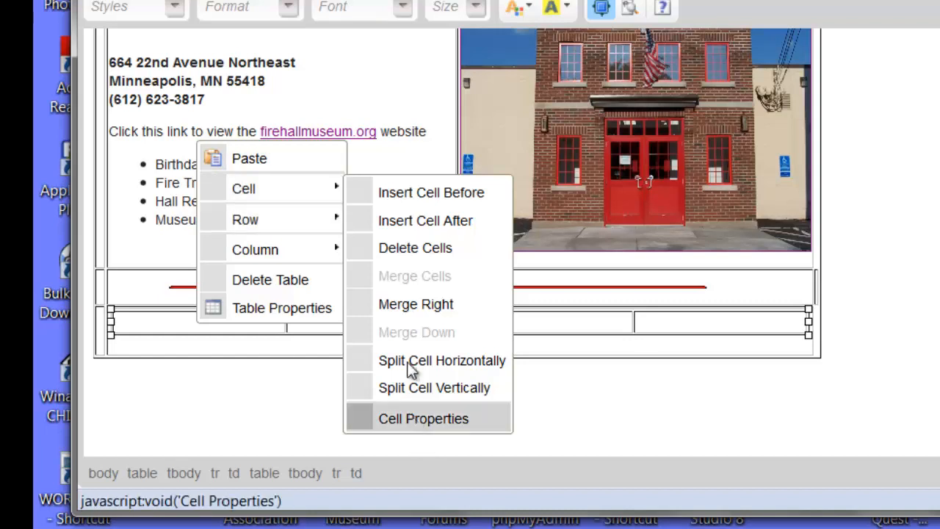
{"action": "left_click", "coordinate": [411, 417]}
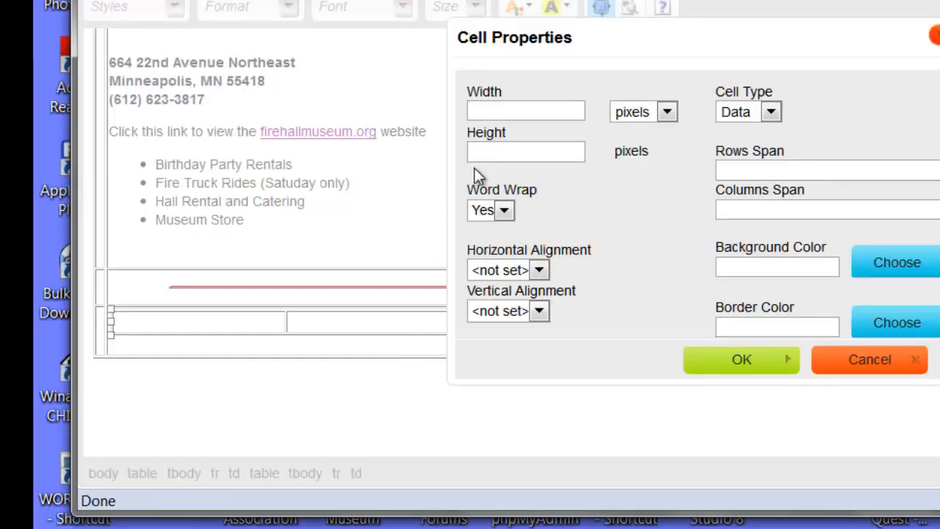
{"action": "type", "text": "150"}
{"action": "left_click", "coordinate": [539, 271]}
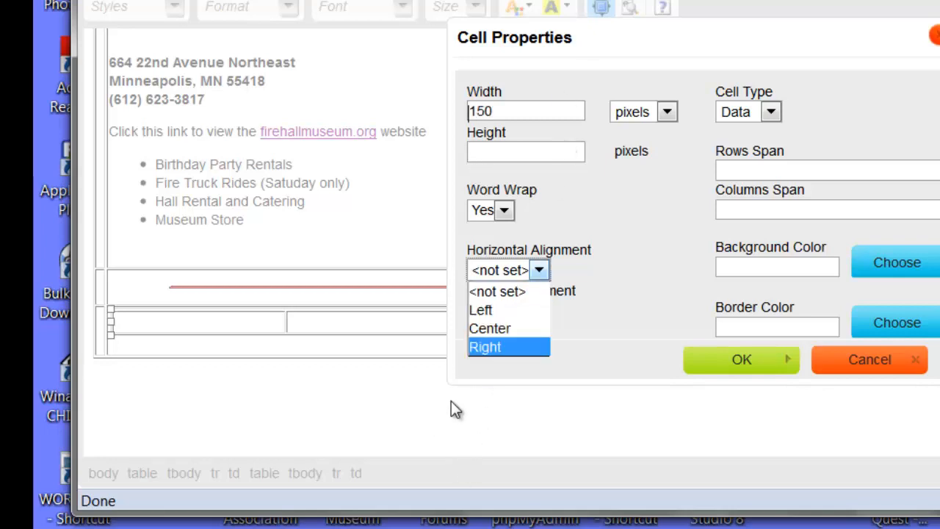
{"action": "left_click", "coordinate": [491, 329]}
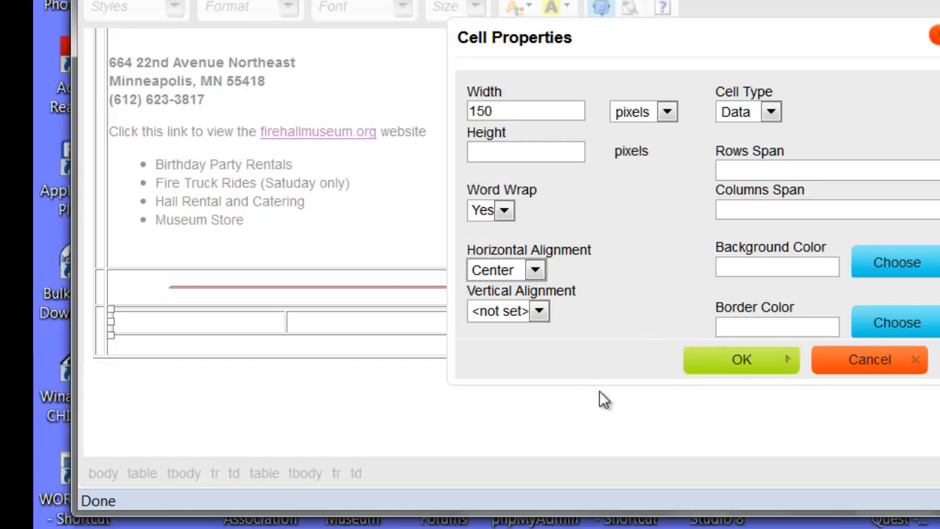
{"action": "left_click", "coordinate": [723, 367]}
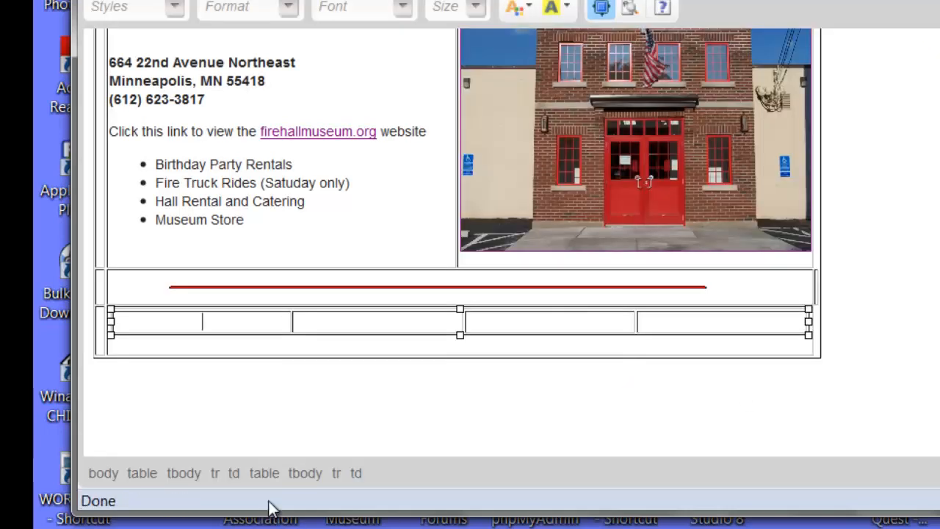
- Set the nested table's second cell to a width of 150 pixels with center horizontal alignment
{"action": "right_click", "coordinate": [317, 327]}
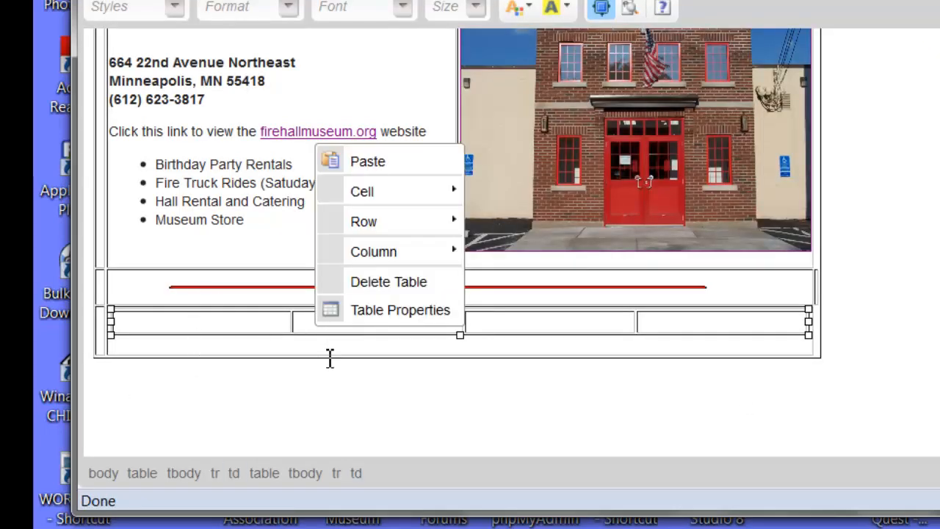
{"action": "mouse_move", "coordinate": [369, 193]}
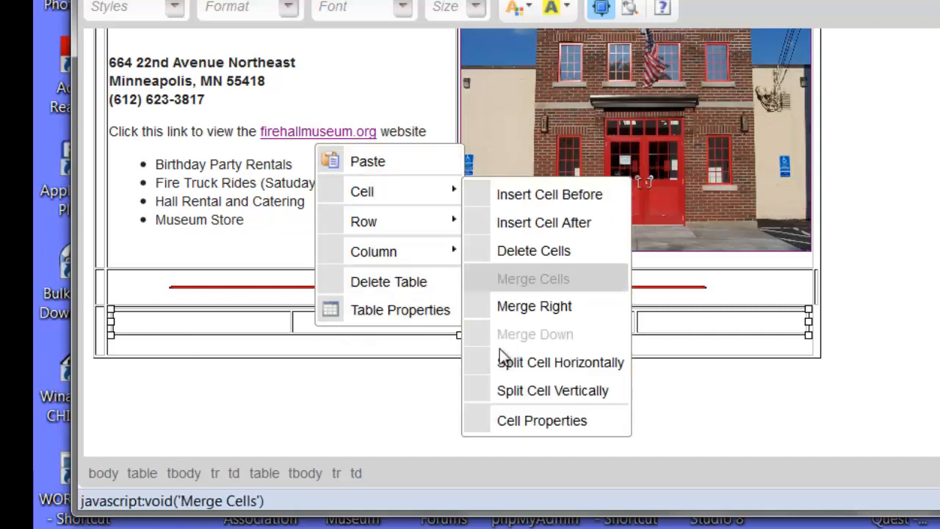
{"action": "left_click", "coordinate": [514, 420]}
{"action": "type", "text": "150"}
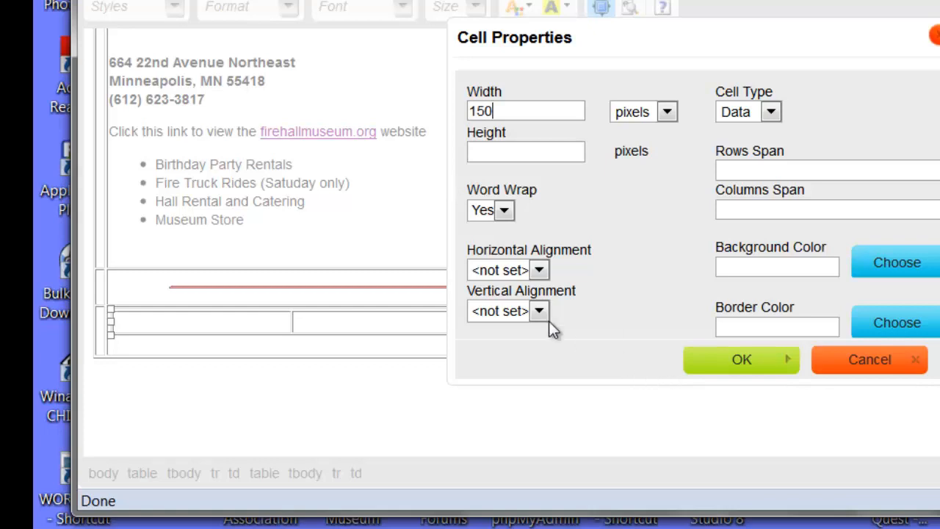
{"action": "left_click", "coordinate": [538, 271]}
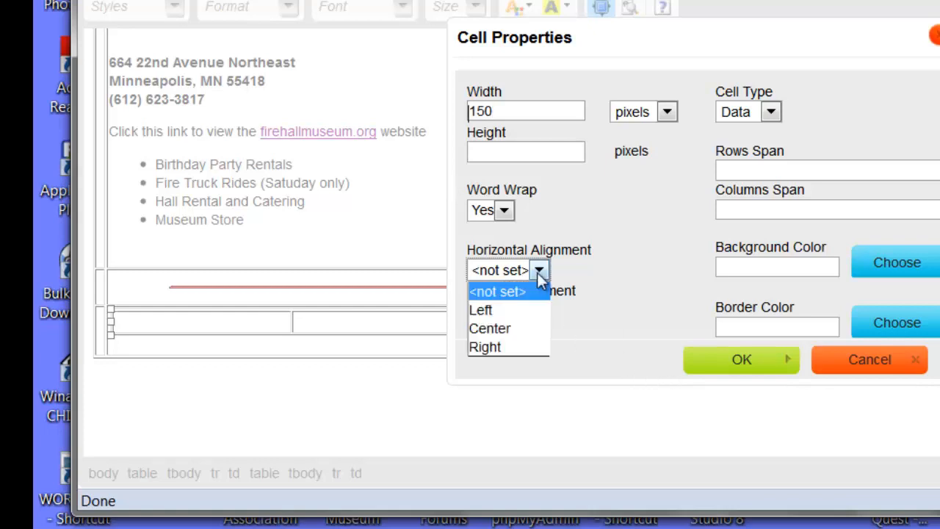
{"action": "left_click", "coordinate": [484, 329]}
{"action": "left_click", "coordinate": [731, 362]}
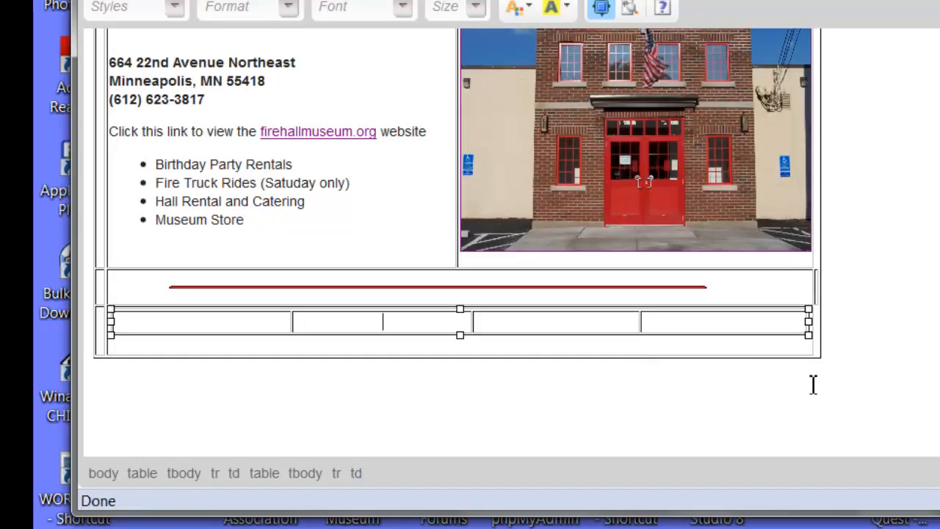
- Set the nested table's third cell to a width of 150 pixels with center horizontal alignment
{"action": "right_click", "coordinate": [558, 324]}
{"action": "mouse_move", "coordinate": [652, 189]}
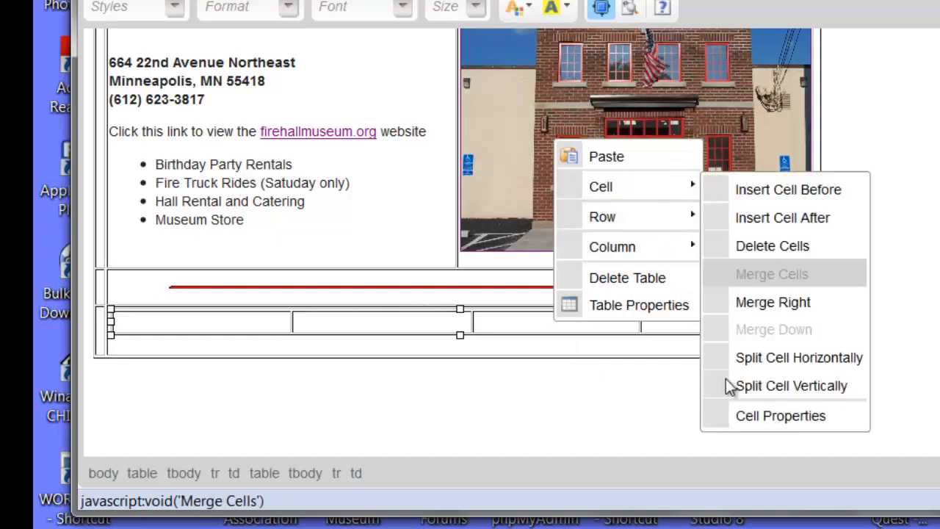
{"action": "left_click", "coordinate": [738, 416]}
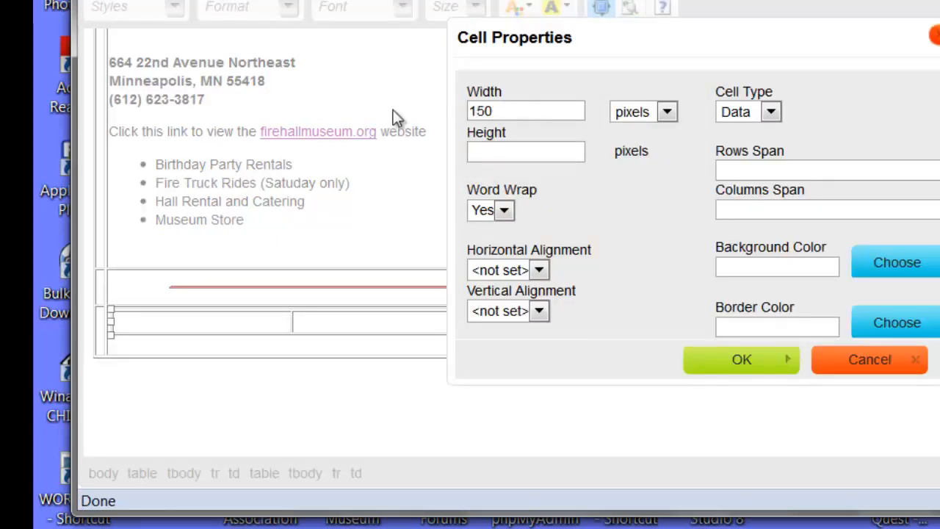
{"action": "left_click", "coordinate": [539, 270]}
{"action": "left_click", "coordinate": [475, 325]}
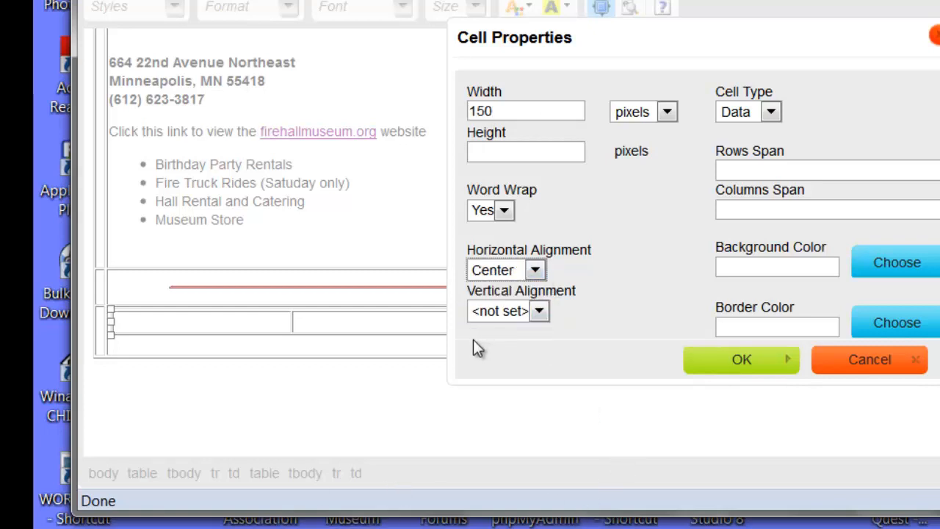
{"action": "left_click", "coordinate": [697, 359]}
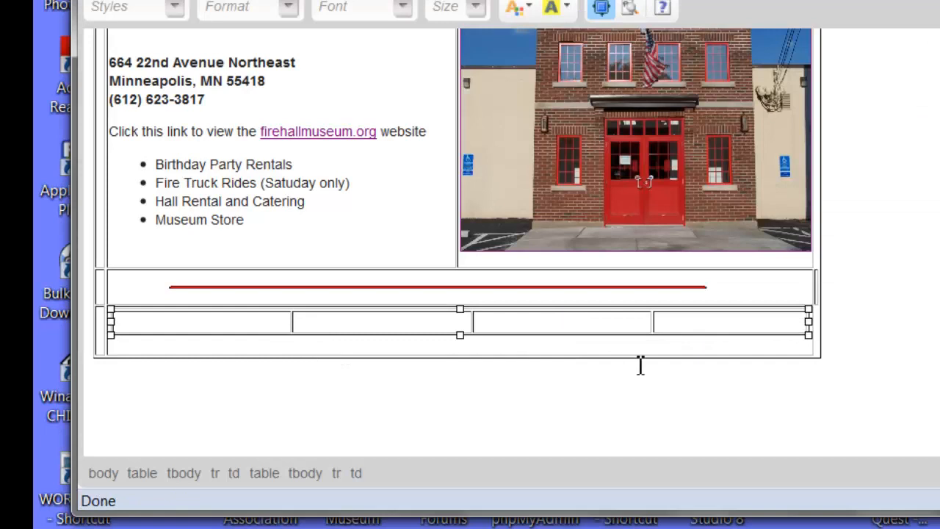
- Set the nested table's fourth cell to a width of 150 pixels with center horizontal alignment
{"action": "right_click", "coordinate": [701, 328]}
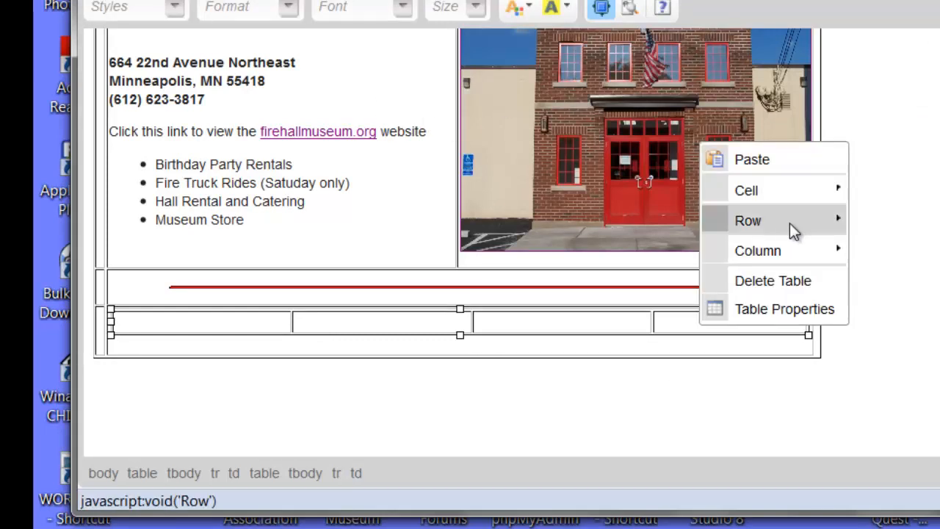
{"action": "mouse_move", "coordinate": [757, 203]}
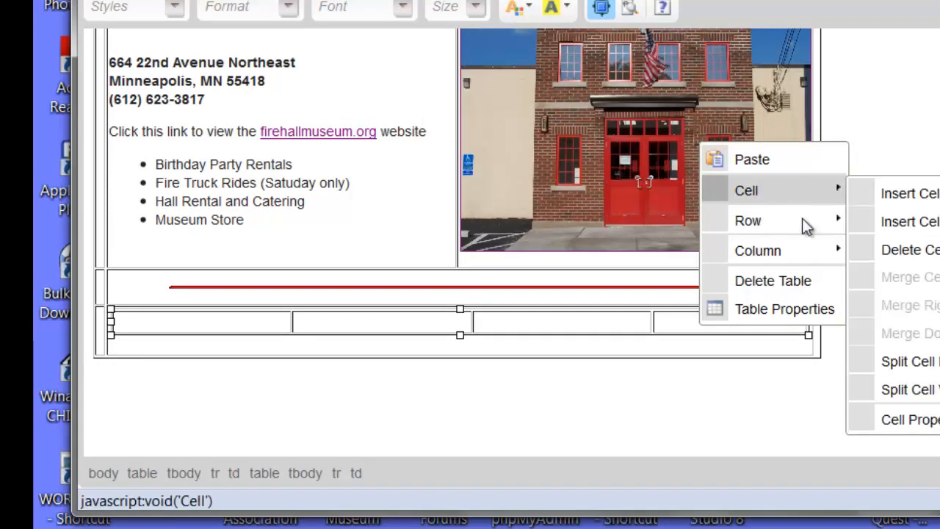
{"action": "left_click", "coordinate": [898, 420]}
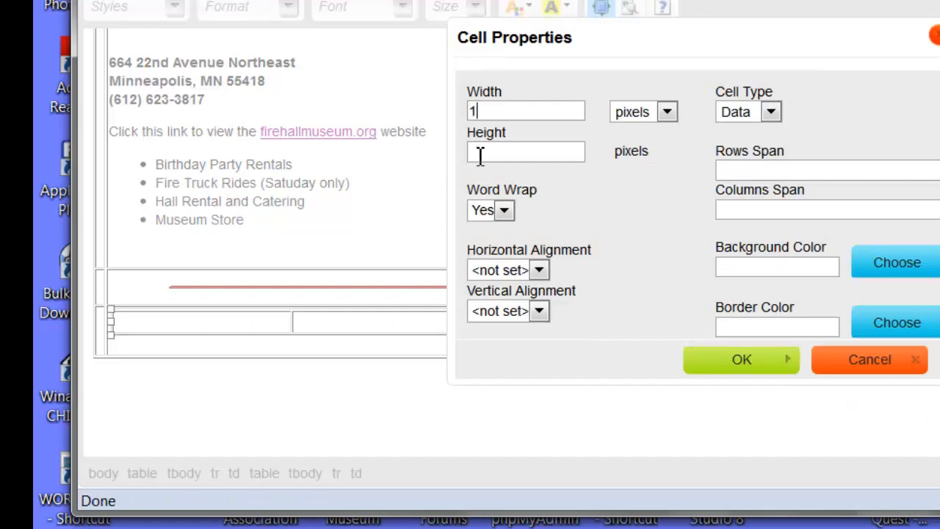
{"action": "type", "text": "150"}
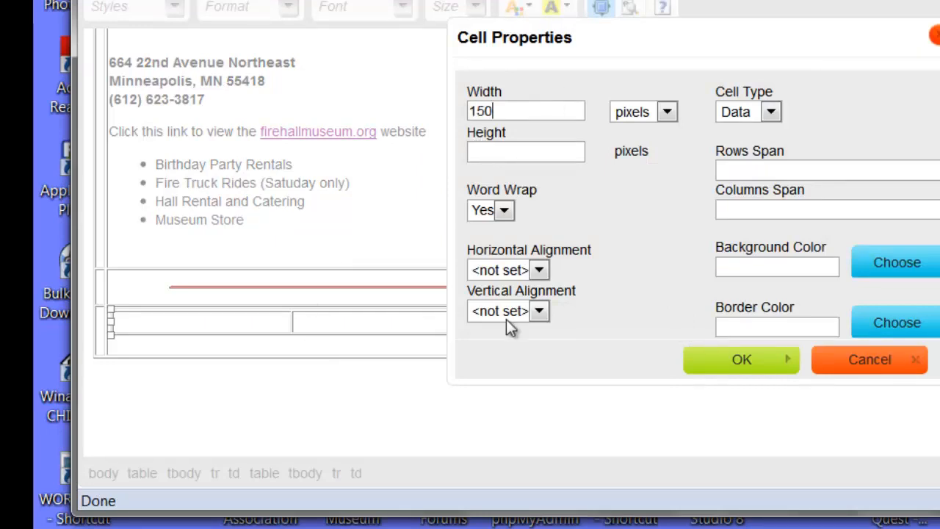
{"action": "left_click", "coordinate": [530, 270]}
{"action": "left_click", "coordinate": [488, 328]}
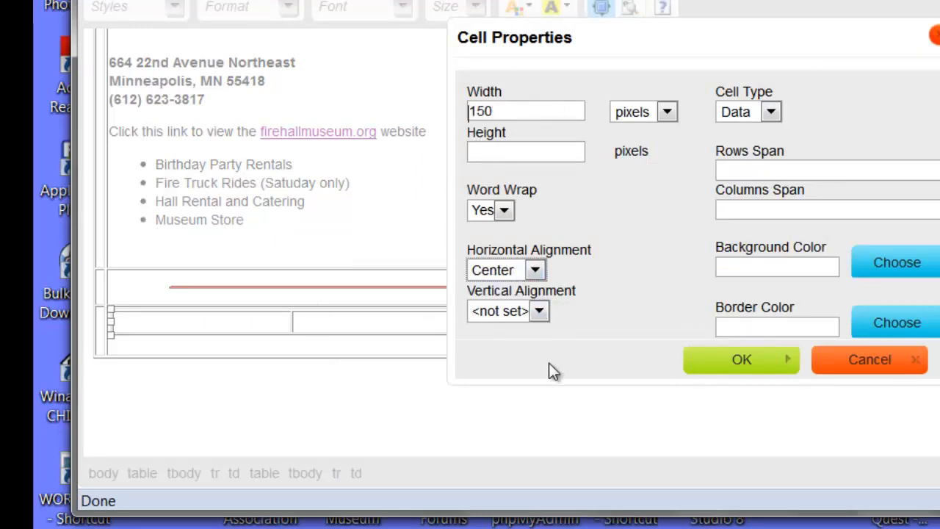
{"action": "left_click", "coordinate": [725, 363]}
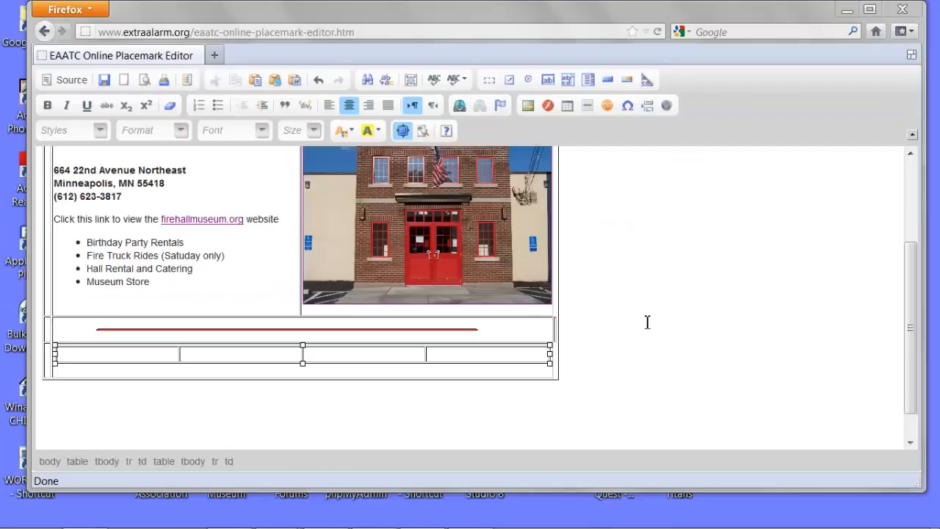
- Start an image in the nested table's first cell using the copied Steamer.jpg URL and the alternative text "Steamer"
{"action": "left_click", "coordinate": [110, 357]}
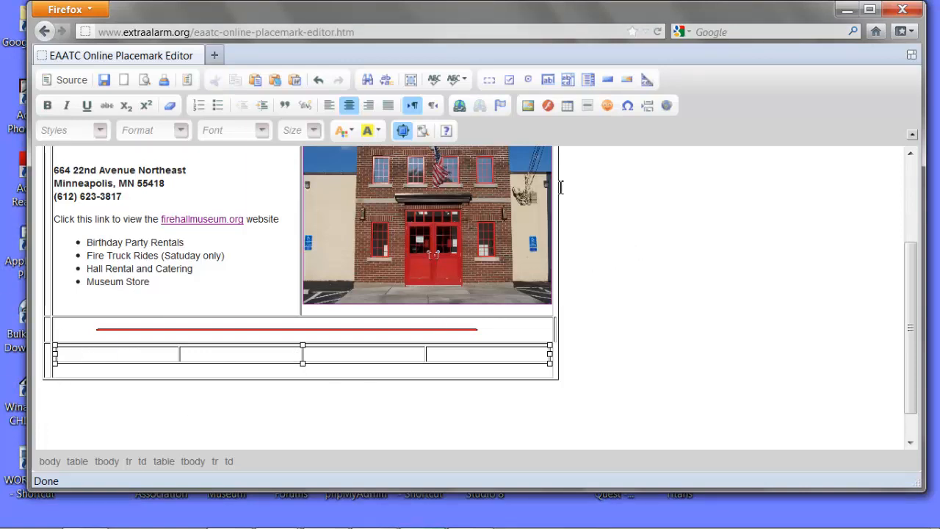
{"action": "left_click", "coordinate": [527, 107]}
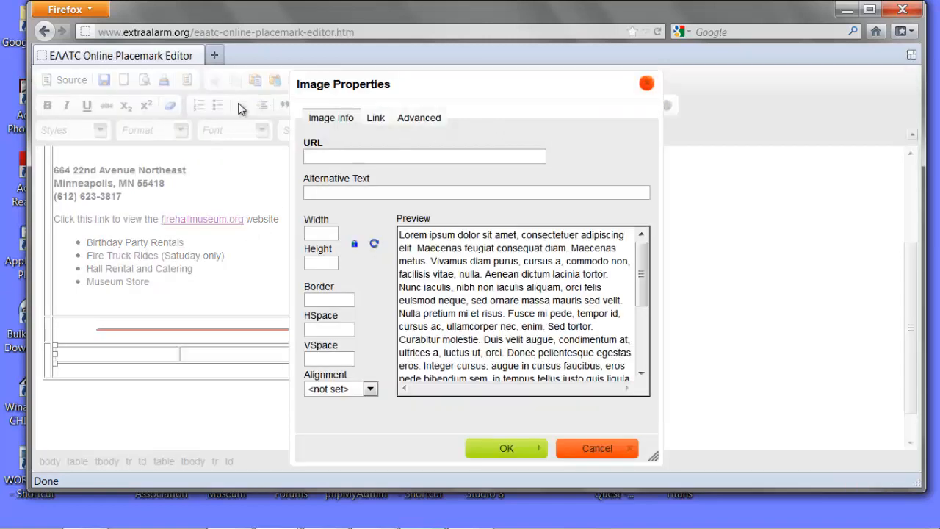
{"action": "right_click", "coordinate": [338, 157]}
{"action": "left_click", "coordinate": [369, 220]}
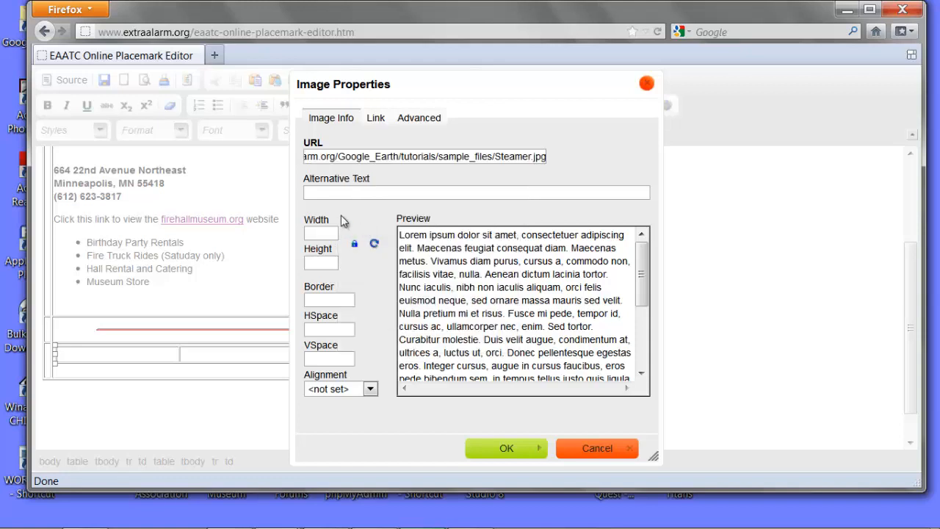
{"action": "left_click", "coordinate": [331, 194]}
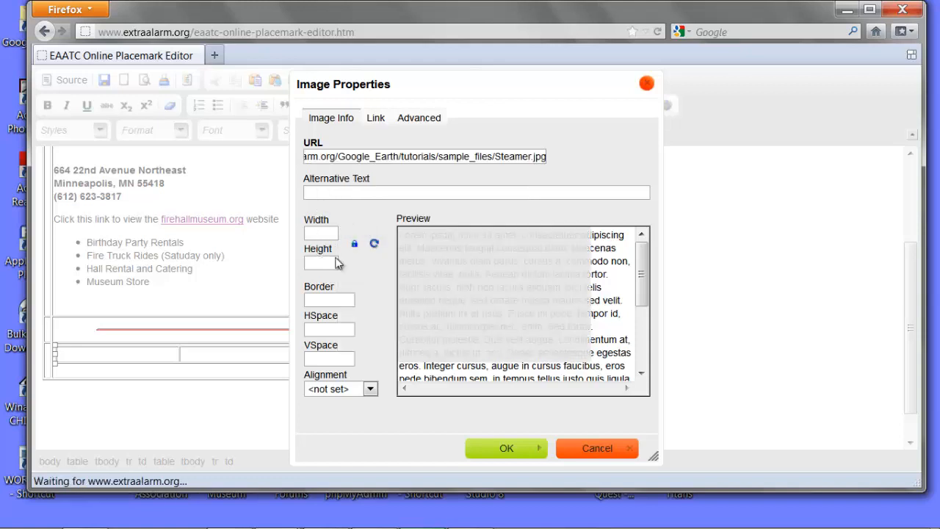
{"action": "type", "text": "S"}
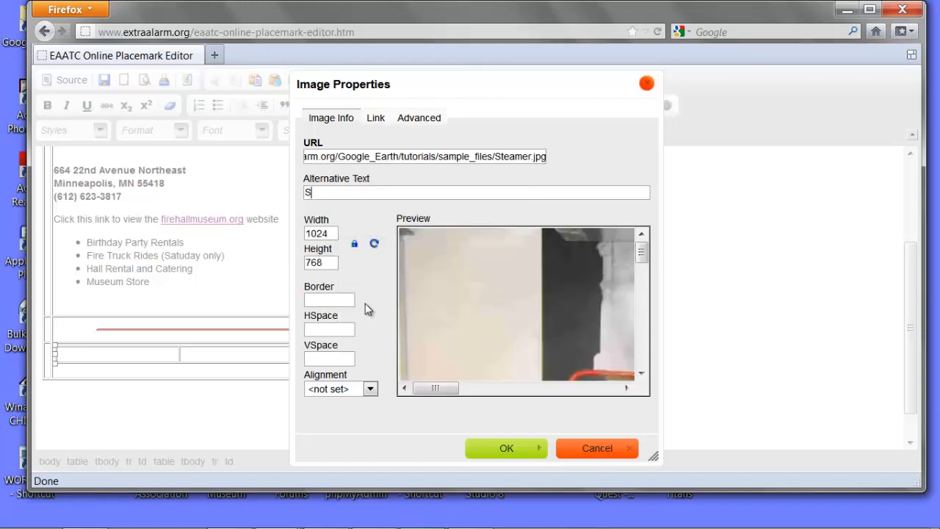
{"action": "type", "text": "teamer"}
- Set the steamer image's width to 145 and border to 1, and place it in the first cell
{"action": "left_click_drag", "start_coordinate": [328, 233], "coordinate": [302, 235]}
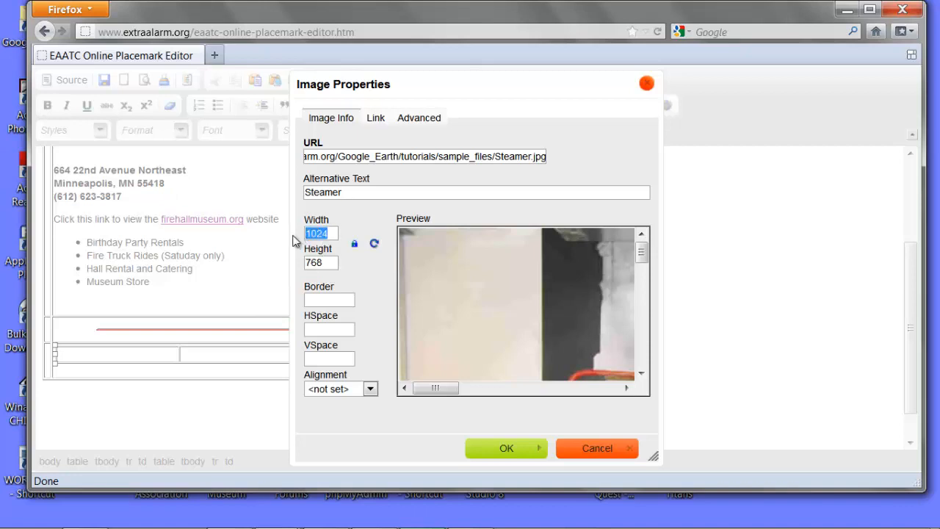
{"action": "type", "text": "145"}
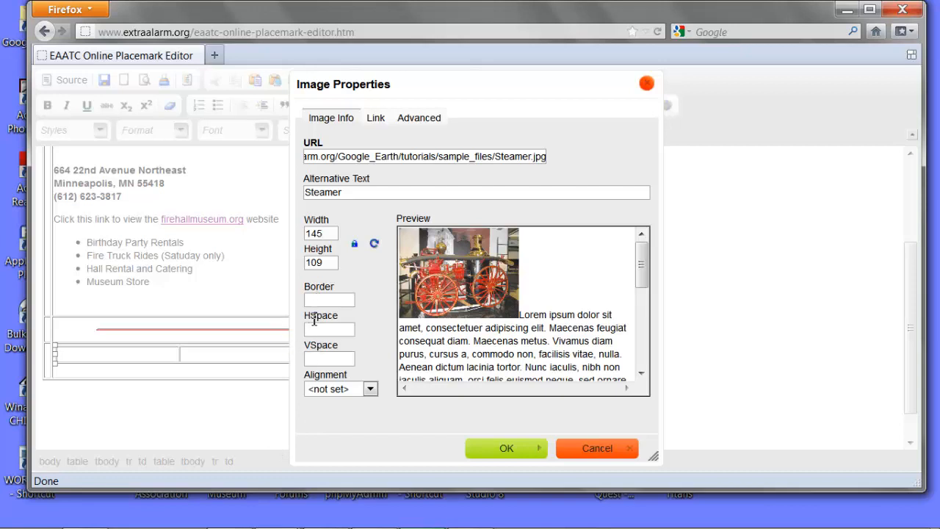
{"action": "type", "text": "1"}
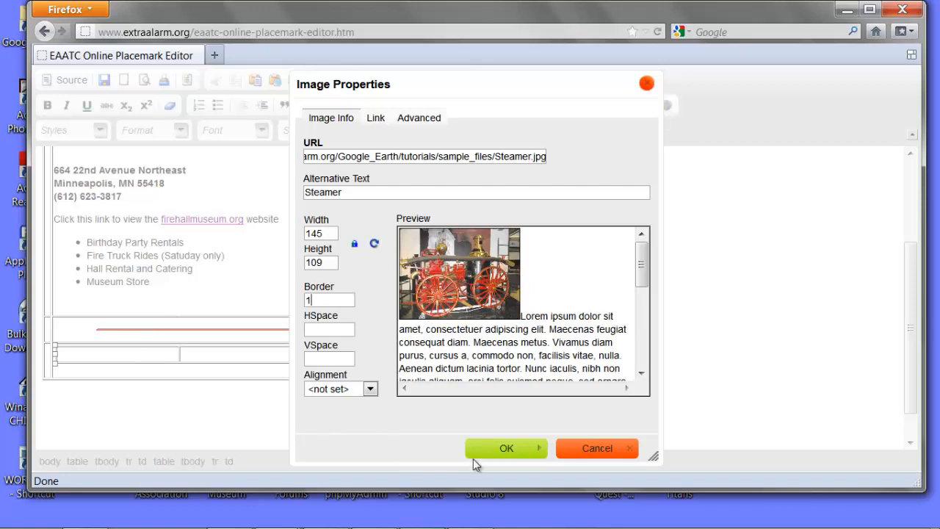
{"action": "left_click", "coordinate": [505, 448]}
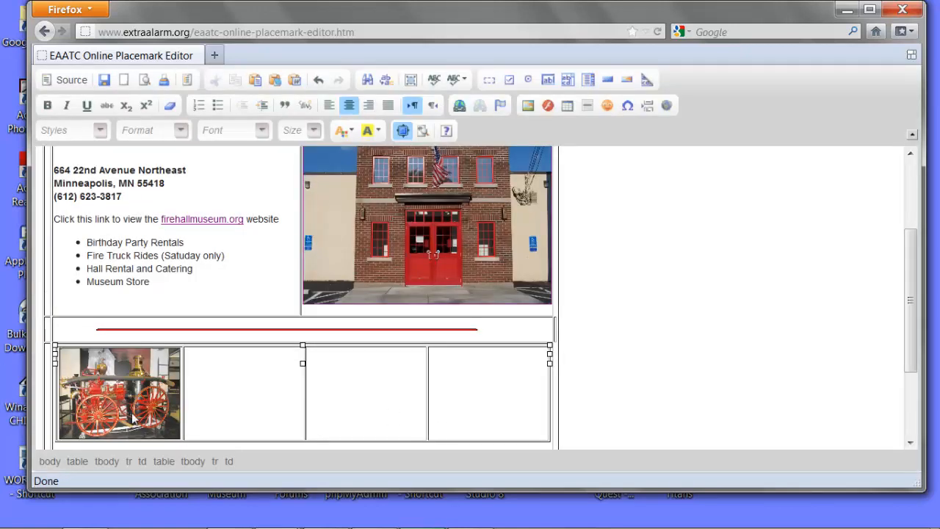
- Start an image in the nested table's second cell and copy the firestat.jpg URL from museum_address_raw.txt in Notepad
{"action": "left_click", "coordinate": [236, 393]}
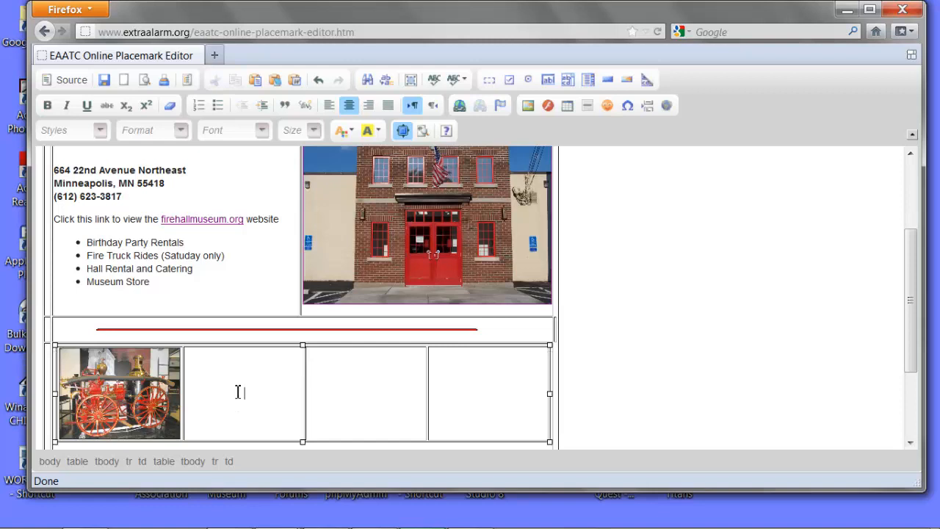
{"action": "left_click", "coordinate": [527, 107]}
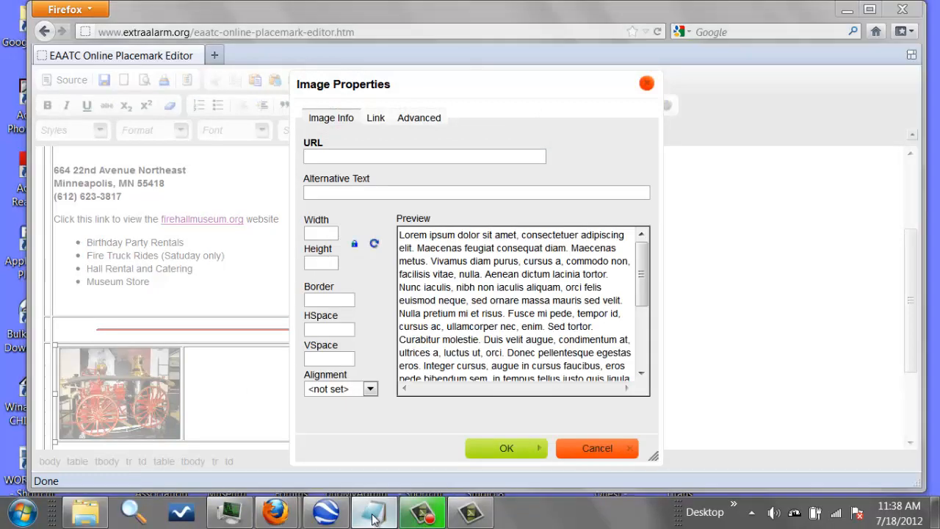
{"action": "left_click", "coordinate": [374, 520]}
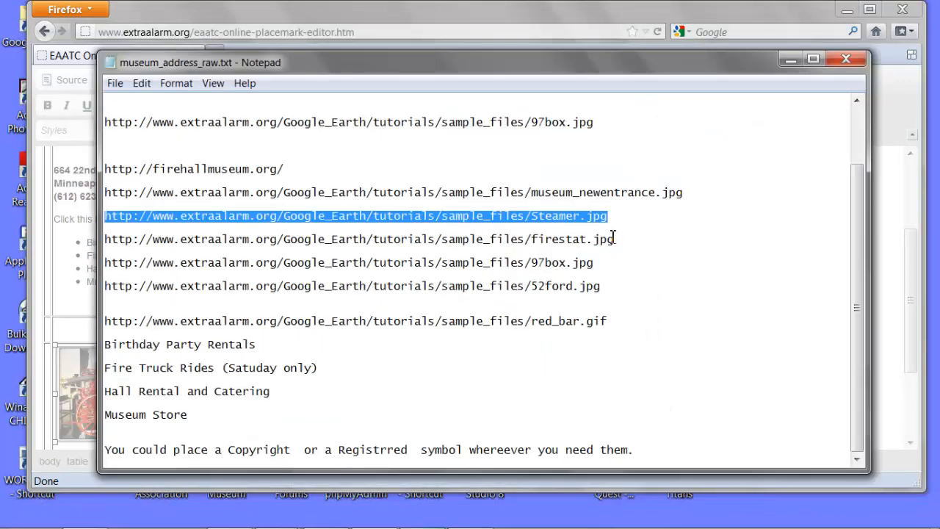
{"action": "left_click_drag", "start_coordinate": [616, 240], "coordinate": [107, 231]}
{"action": "key", "text": "ctrl+c"}
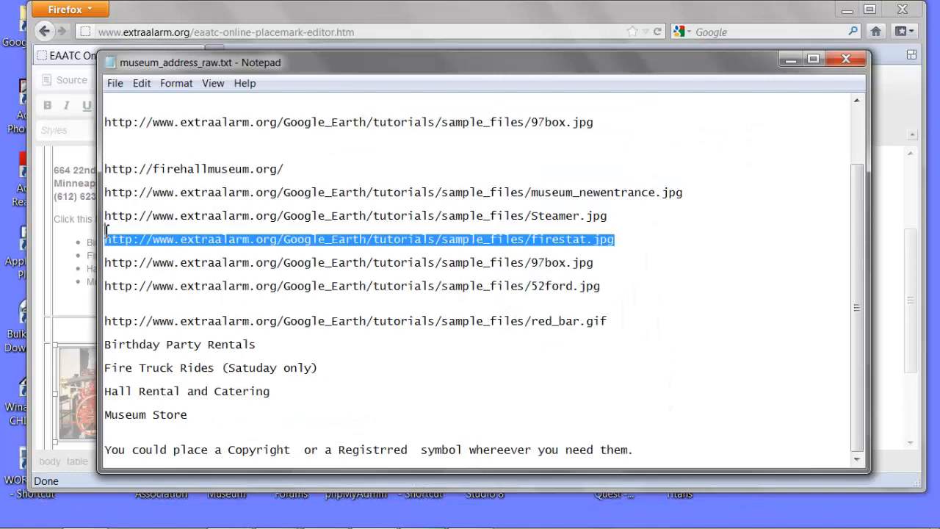
{"action": "left_click", "coordinate": [140, 84]}
{"action": "left_click", "coordinate": [197, 146]}
{"action": "left_click", "coordinate": [790, 59]}
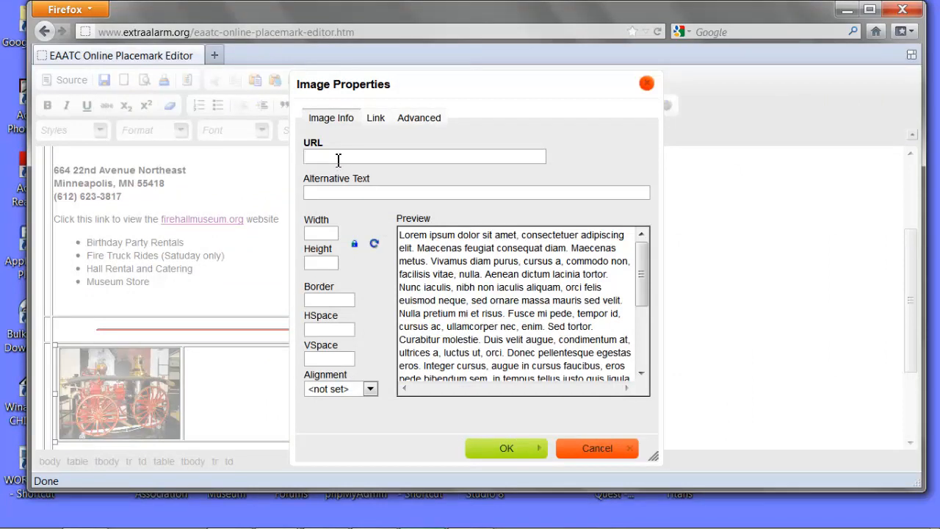
- Paste the firestat.jpg URL as the image source and enter the alternative text "Fire Station"
{"action": "right_click", "coordinate": [338, 159]}
{"action": "left_click", "coordinate": [393, 224]}
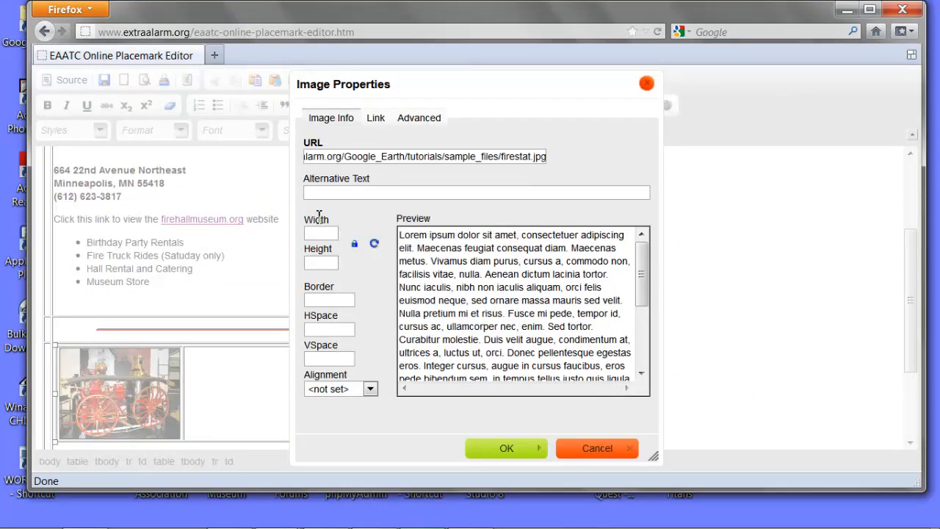
{"action": "left_click", "coordinate": [356, 195]}
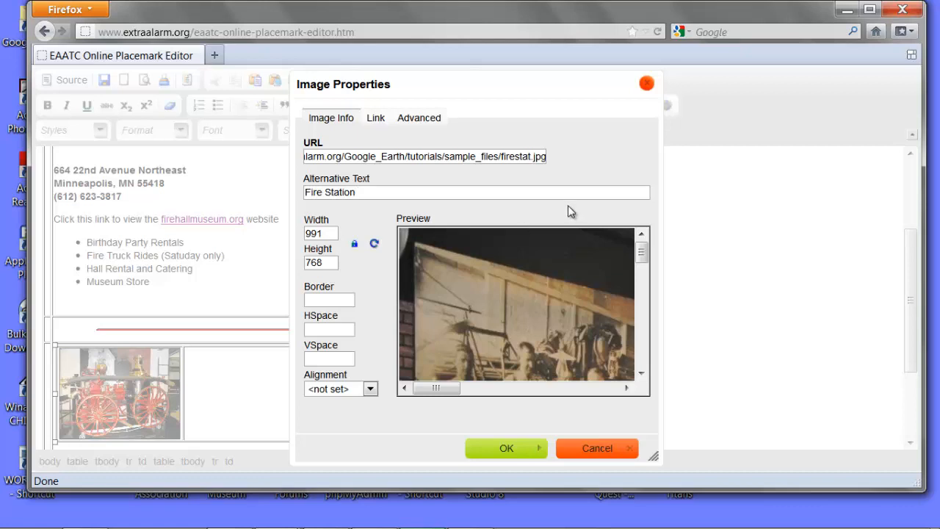
- Set the fire station image's width to 145 and border to 1, and place it in the second cell
{"action": "double_click", "coordinate": [326, 233]}
{"action": "type", "text": "145"}
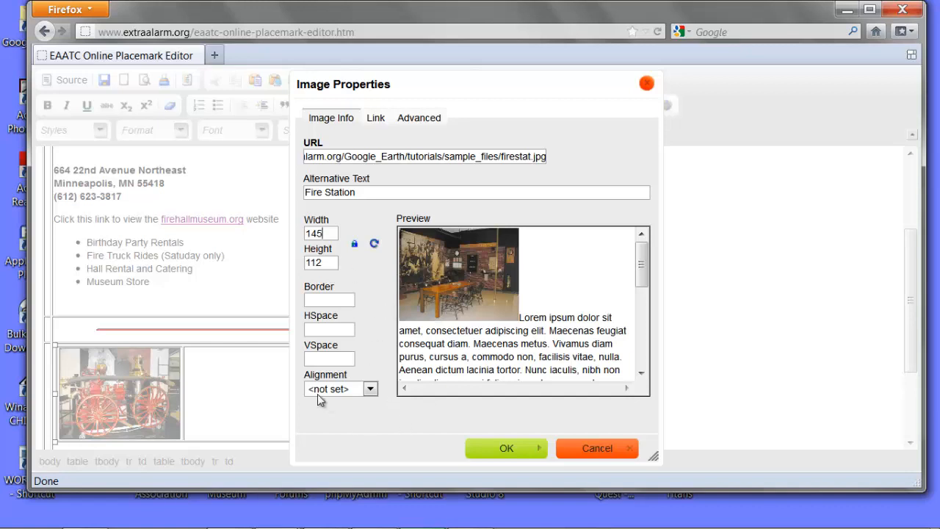
{"action": "left_click", "coordinate": [328, 302]}
{"action": "type", "text": "1"}
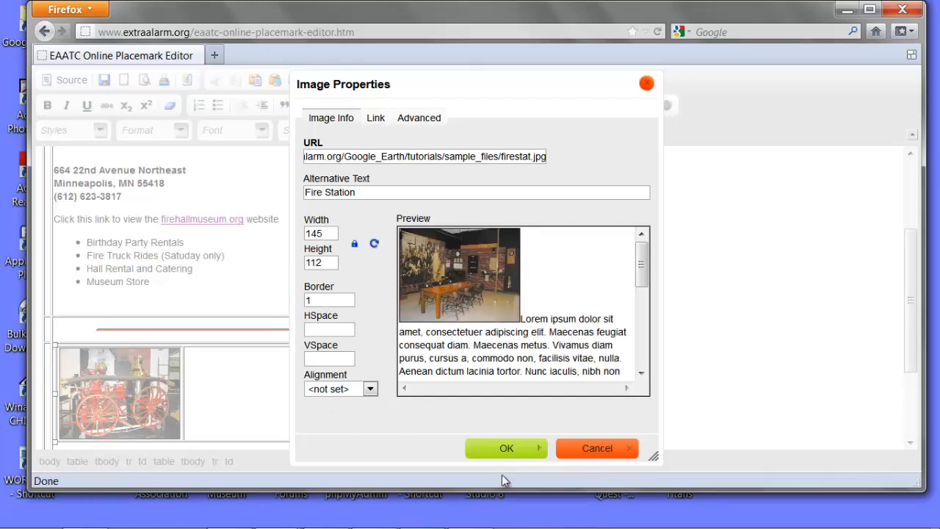
{"action": "left_click", "coordinate": [502, 448]}
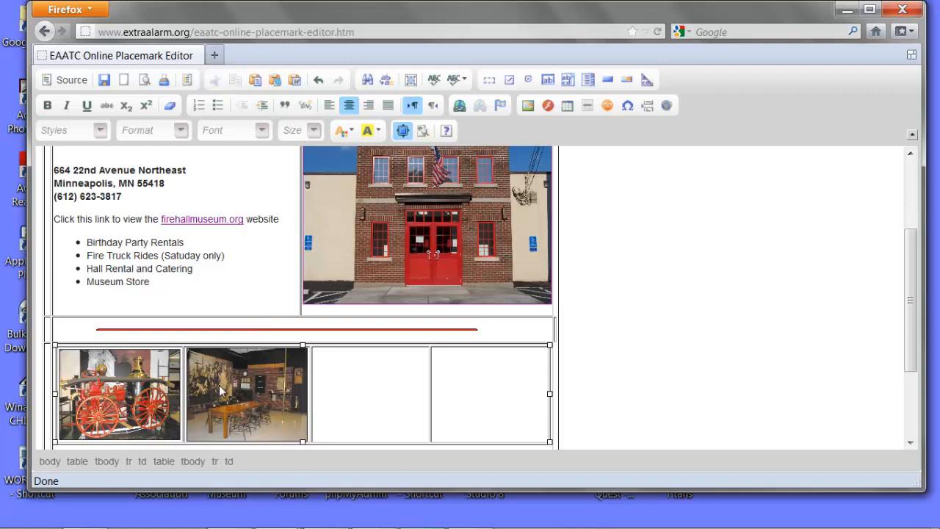
- Start an image in the nested table's third cell and copy the 97box.jpg URL from museum_address_raw.txt in Notepad
{"action": "left_click", "coordinate": [349, 401]}
{"action": "left_click", "coordinate": [526, 108]}
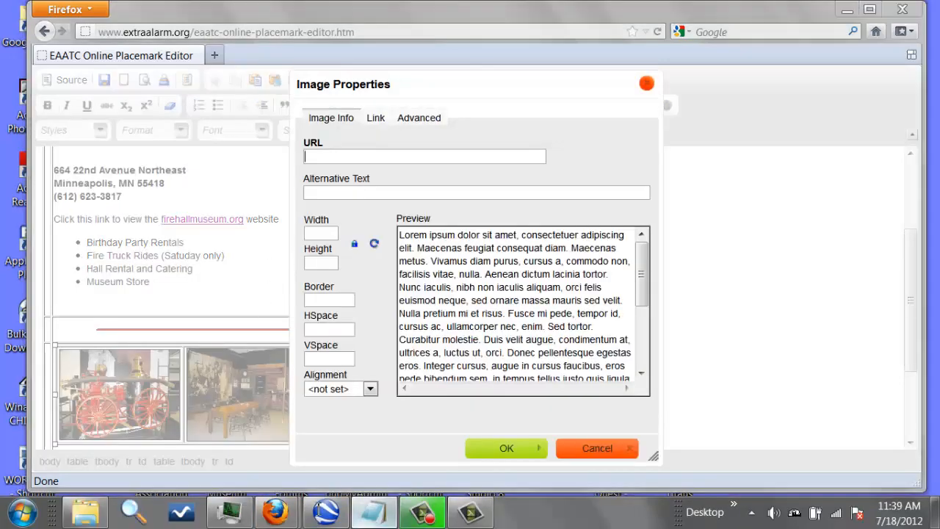
{"action": "left_click", "coordinate": [373, 512]}
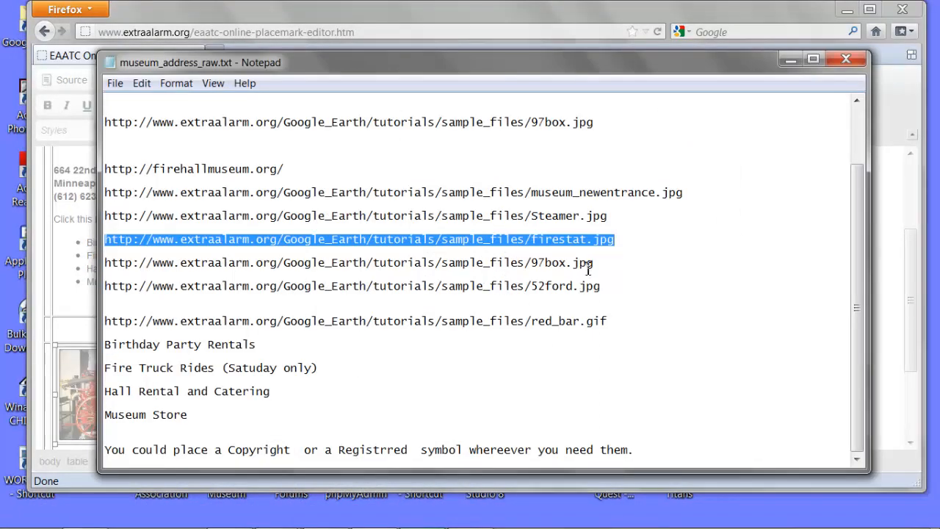
{"action": "left_click_drag", "start_coordinate": [595, 265], "coordinate": [105, 286]}
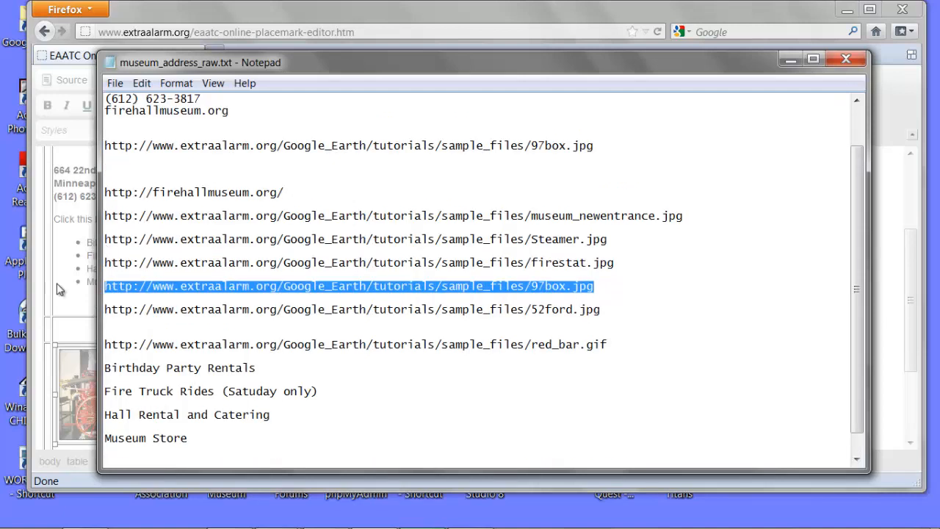
{"action": "left_click", "coordinate": [142, 84]}
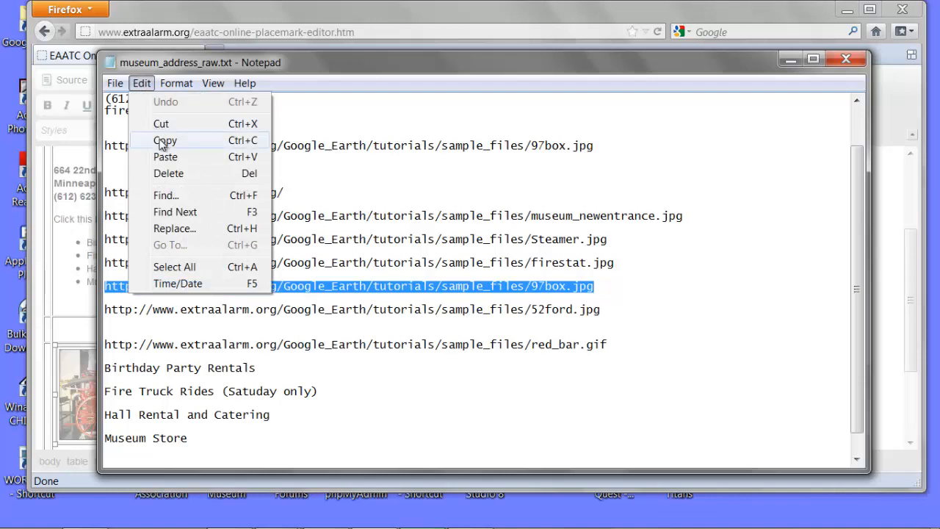
{"action": "left_click", "coordinate": [164, 139]}
{"action": "left_click", "coordinate": [786, 59]}
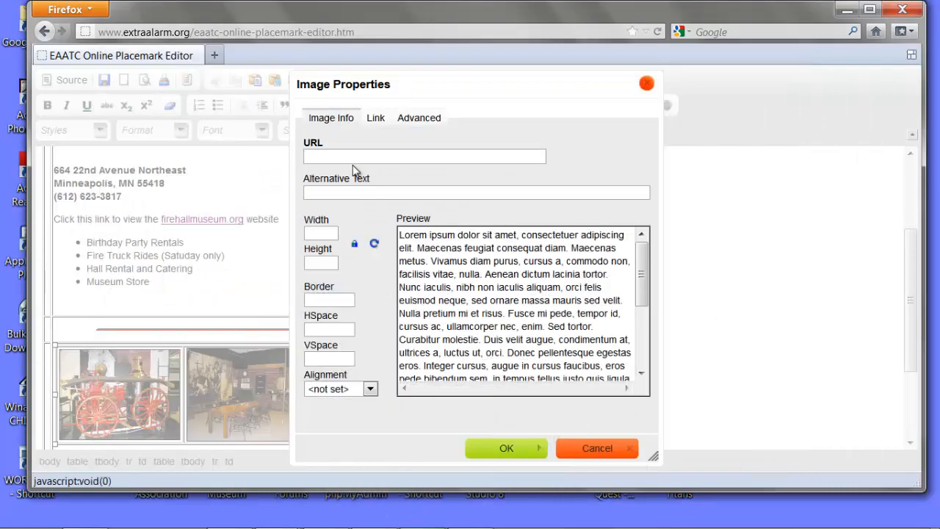
- Paste the 97box.jpg URL as the image source and enter the alternative text "Fire Box"
{"action": "right_click", "coordinate": [359, 156]}
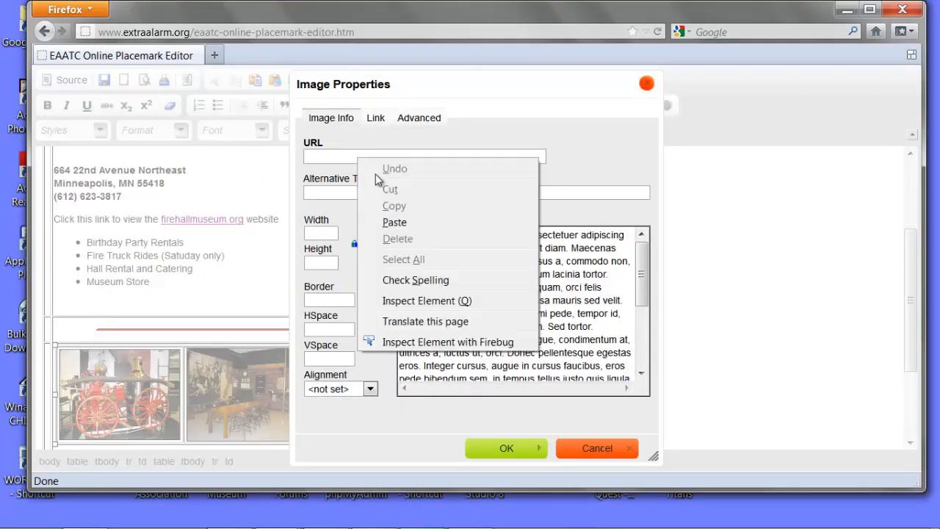
{"action": "left_click", "coordinate": [391, 221]}
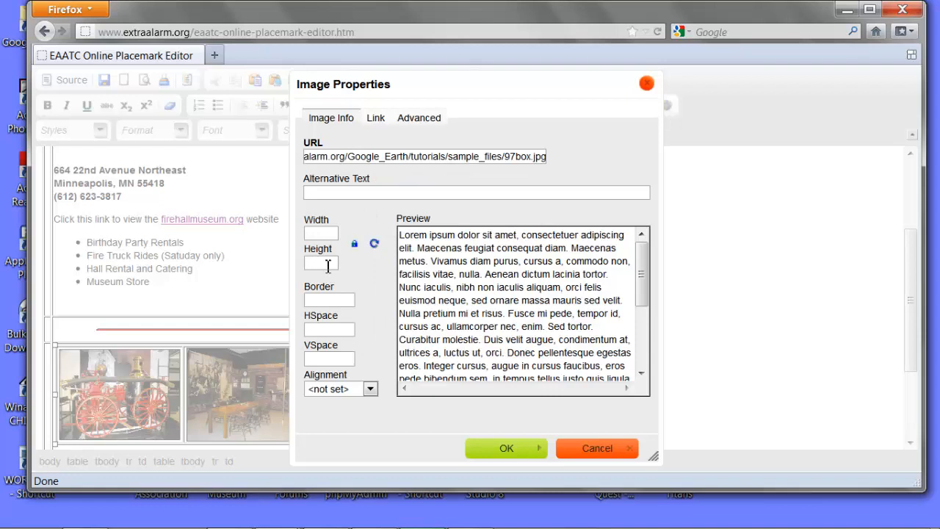
{"action": "left_click", "coordinate": [329, 192]}
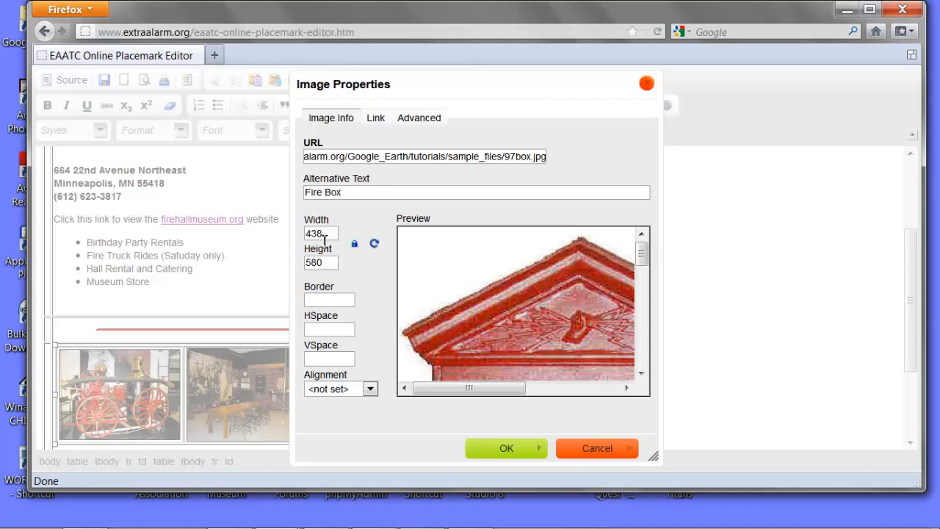
- Set the fire box image's width to 145 and border to 1, and place it in the third cell
{"action": "left_click_drag", "start_coordinate": [330, 233], "coordinate": [275, 233]}
{"action": "type", "text": "145"}
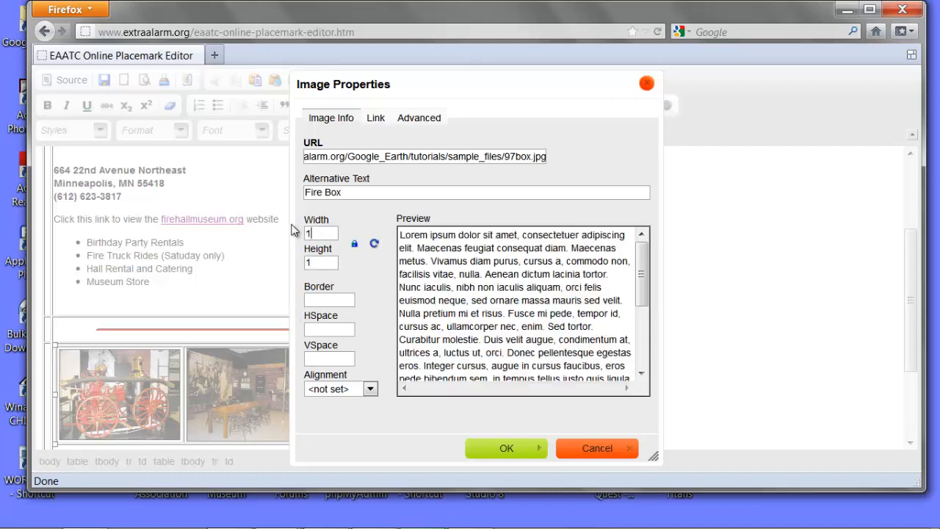
{"action": "left_click", "coordinate": [315, 298]}
{"action": "type", "text": "1"}
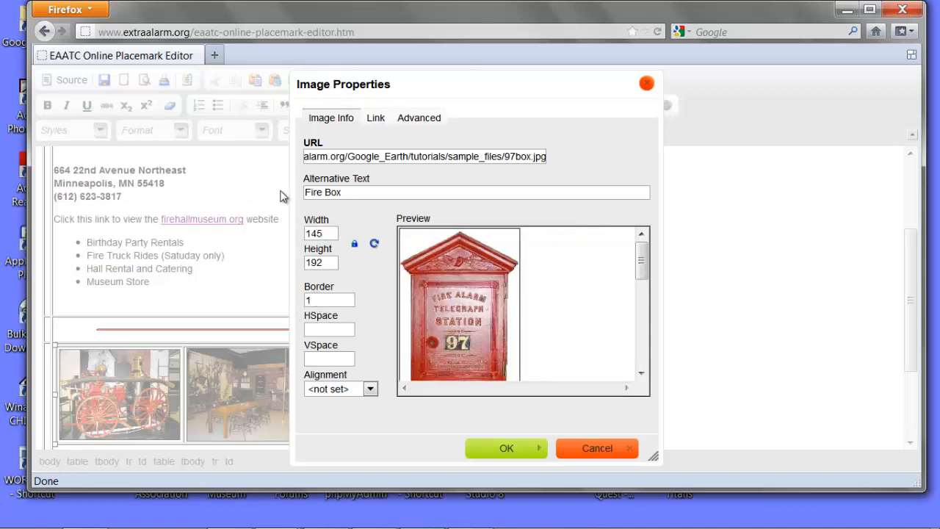
{"action": "left_click", "coordinate": [477, 443]}
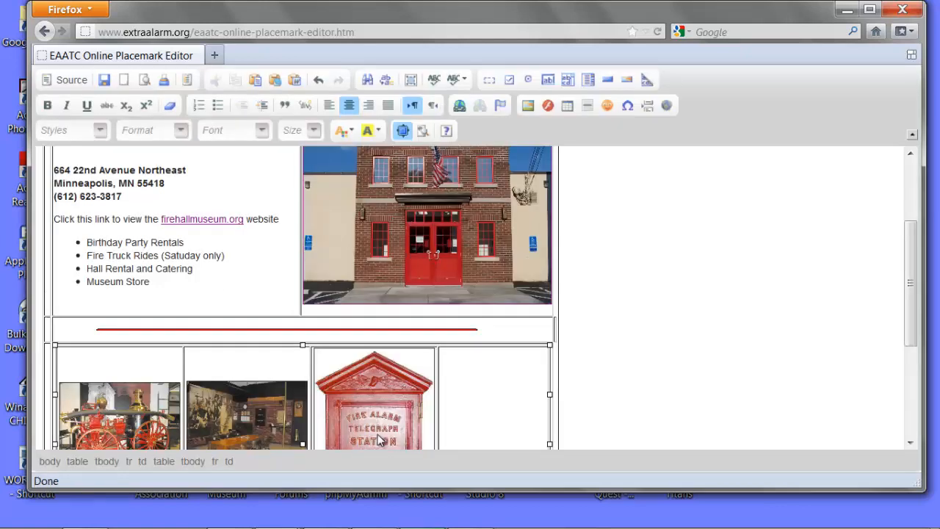
- Start an image in the nested table's fourth cell and copy the 52ford.jpg URL from museum_address_raw.txt in Notepad
{"action": "right_click", "coordinate": [488, 408]}
{"action": "left_click", "coordinate": [471, 430]}
{"action": "left_click", "coordinate": [528, 107]}
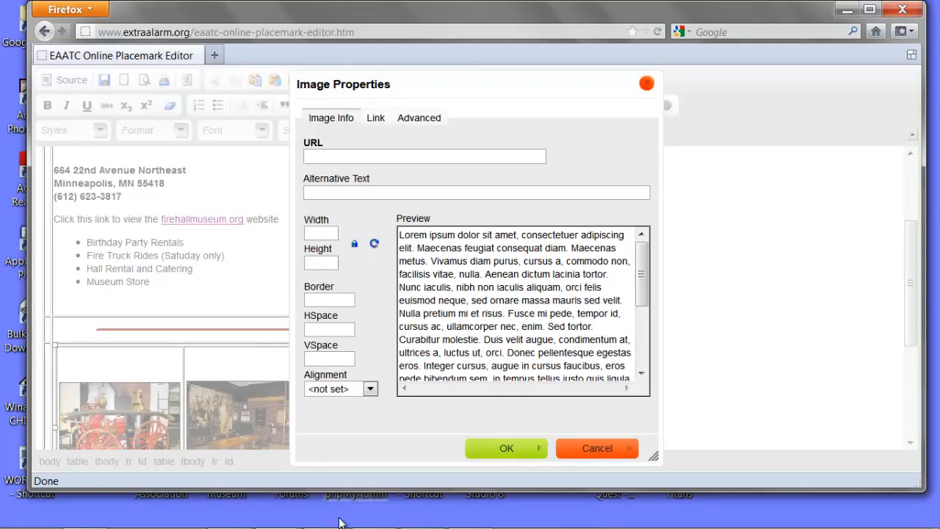
{"action": "left_click", "coordinate": [375, 518]}
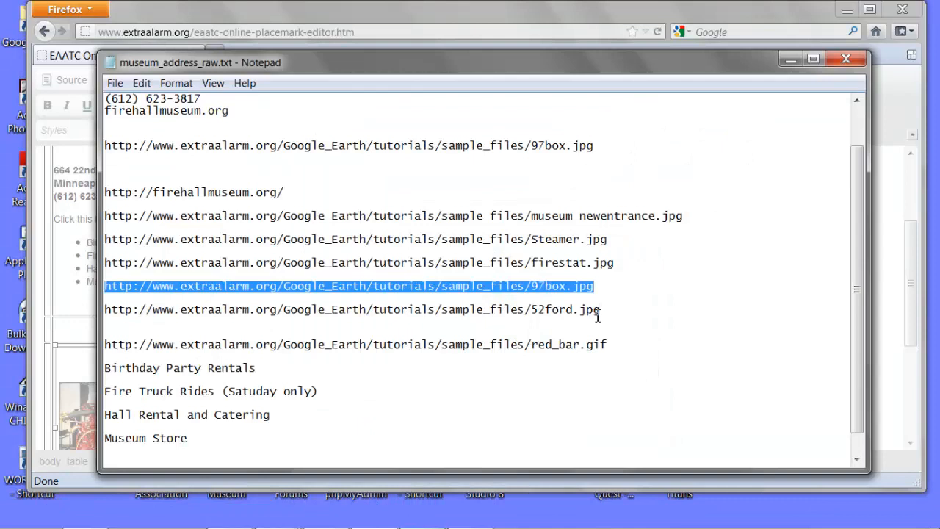
{"action": "left_click_drag", "start_coordinate": [601, 312], "coordinate": [106, 311]}
{"action": "key", "text": "Delete"}
{"action": "key", "text": "ctrl+z"}
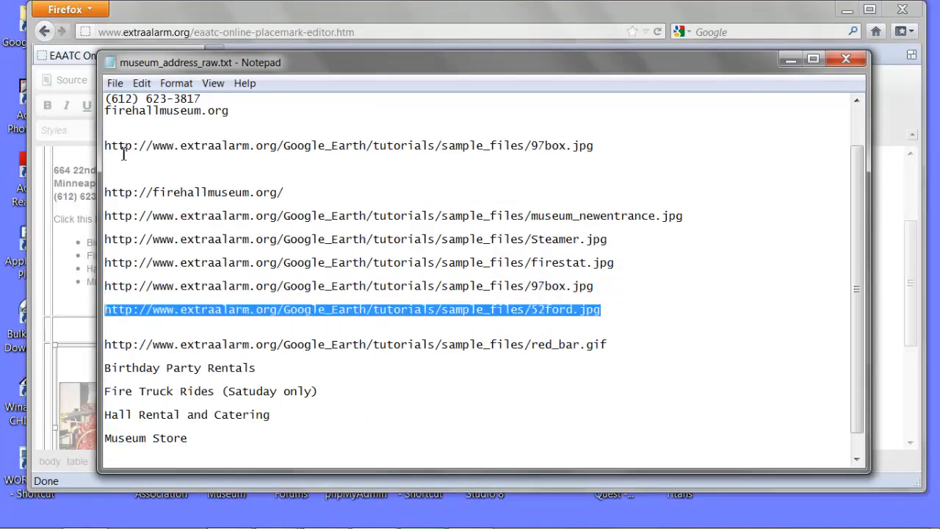
{"action": "left_click", "coordinate": [142, 83]}
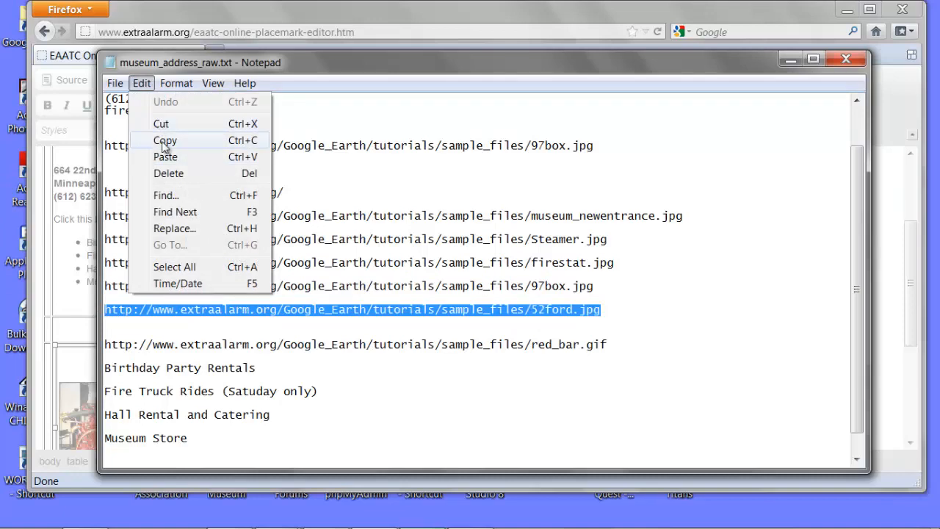
{"action": "left_click", "coordinate": [163, 140]}
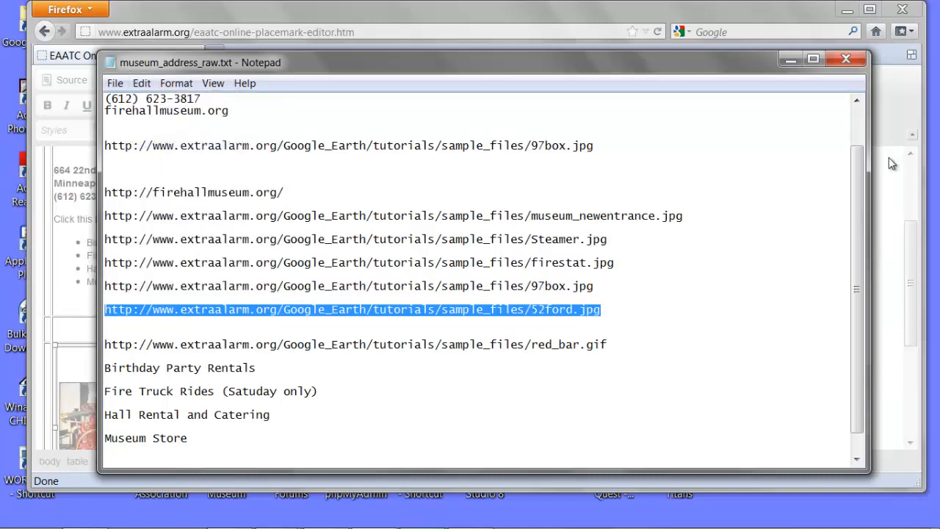
{"action": "left_click", "coordinate": [790, 59]}
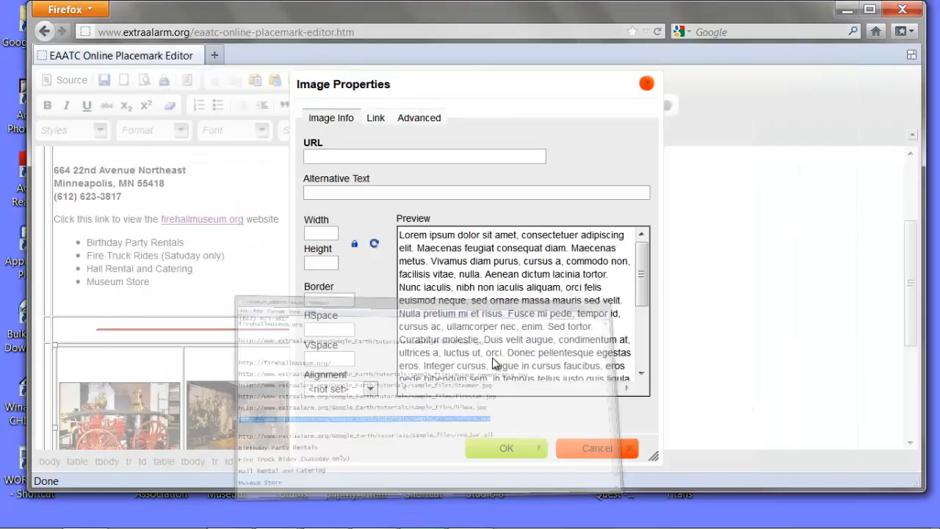
- Paste the 52ford.jpg URL as the image source and enter the alternative text "Smoke Ex"
{"action": "right_click", "coordinate": [375, 154]}
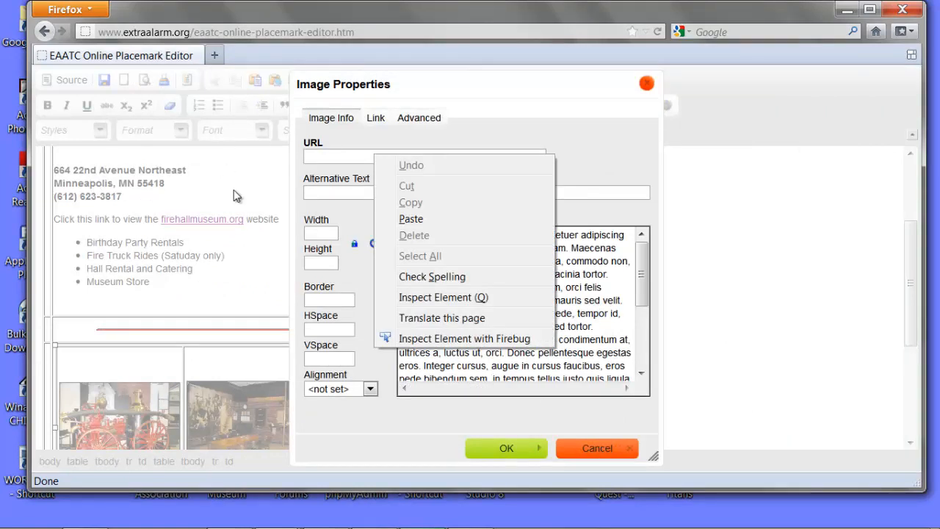
{"action": "left_click", "coordinate": [400, 218]}
{"action": "left_click", "coordinate": [328, 194]}
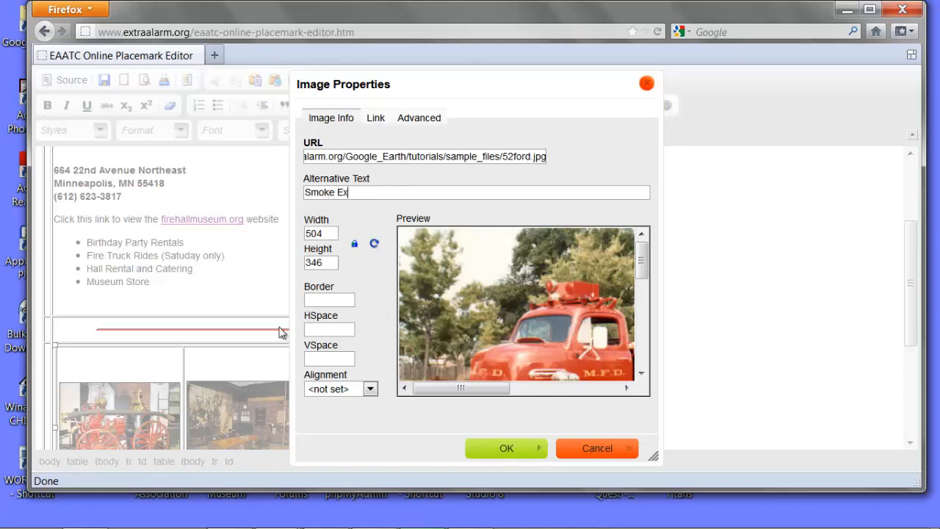
- Set the red truck image's width to 145 and border to 1, and place it in the fourth cell
{"action": "left_click_drag", "start_coordinate": [331, 233], "coordinate": [273, 233]}
{"action": "type", "text": "145"}
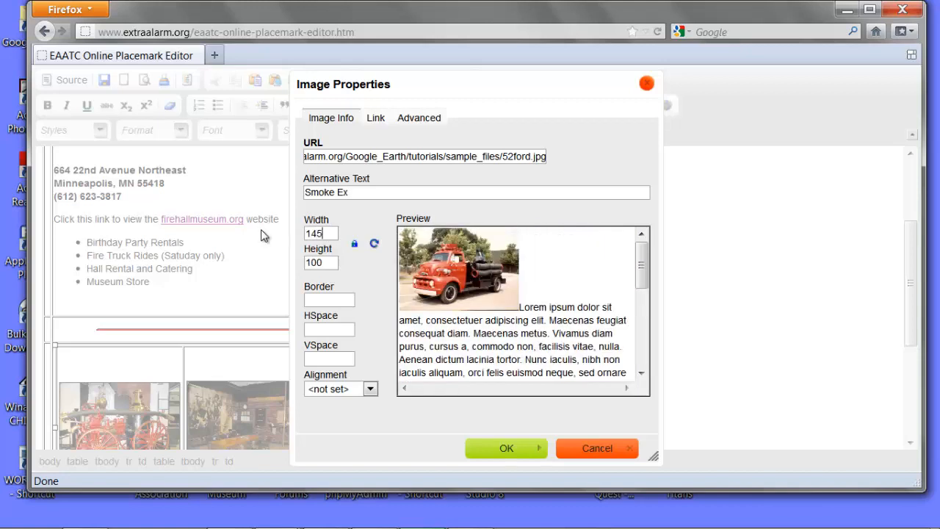
{"action": "left_click", "coordinate": [329, 301]}
{"action": "type", "text": "1"}
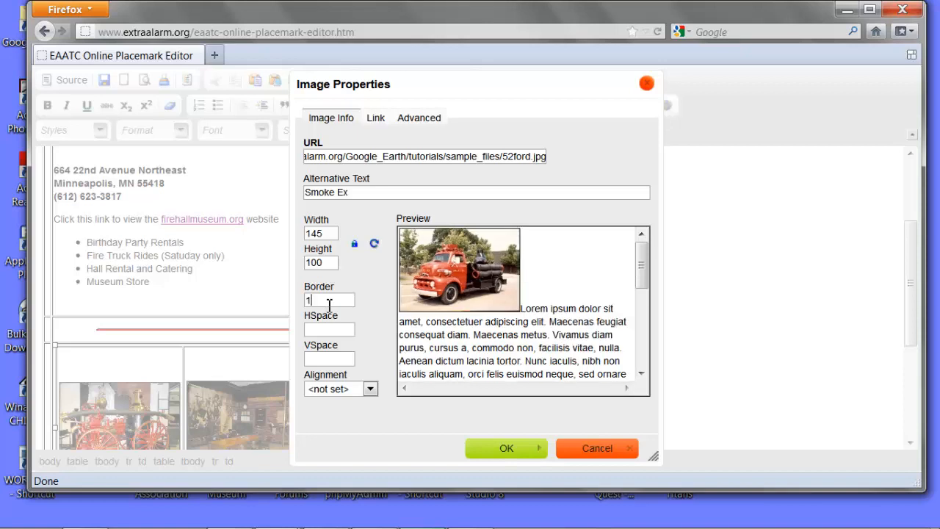
{"action": "left_click", "coordinate": [487, 448]}
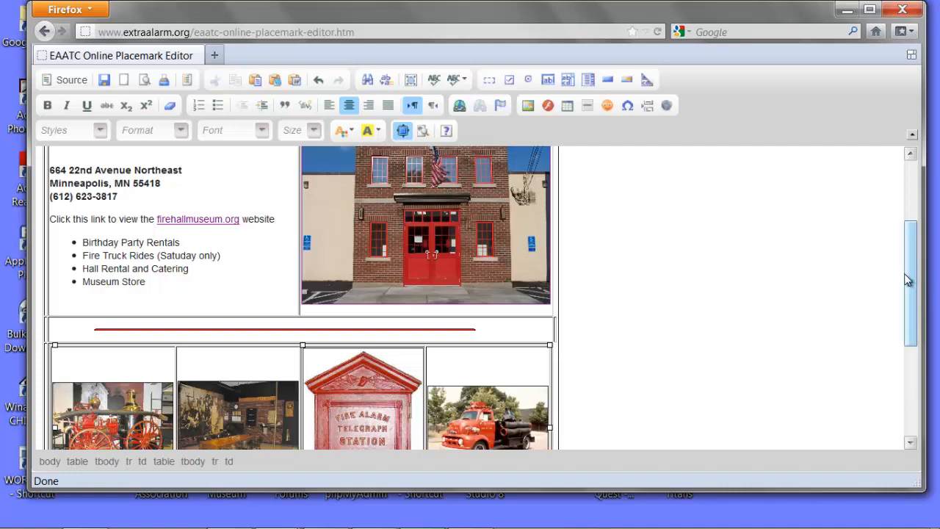
- Open the image properties of the steamer picture in the first cell and copy its complete source URL
{"action": "left_click_drag", "start_coordinate": [910, 281], "coordinate": [895, 329]}
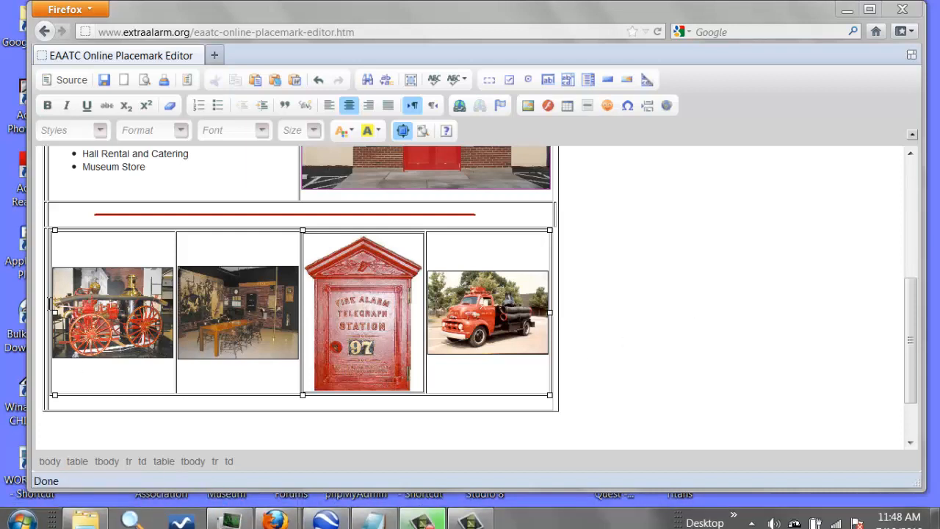
{"action": "left_click", "coordinate": [94, 324]}
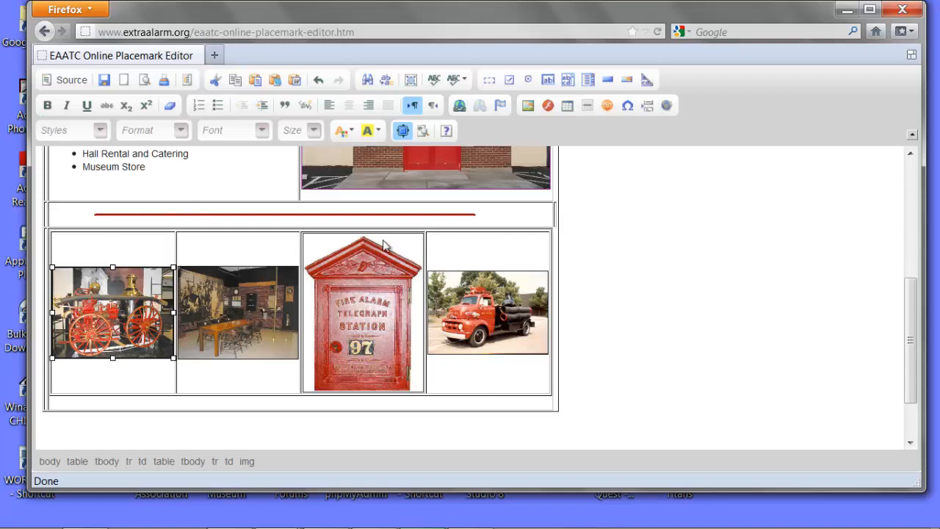
{"action": "left_click", "coordinate": [527, 105]}
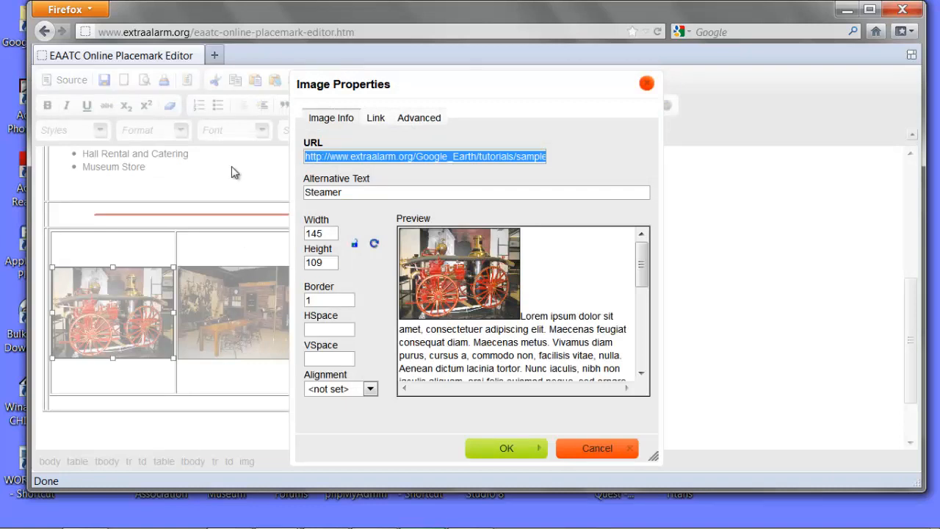
{"action": "triple_click", "coordinate": [362, 160]}
{"action": "right_click", "coordinate": [367, 160]}
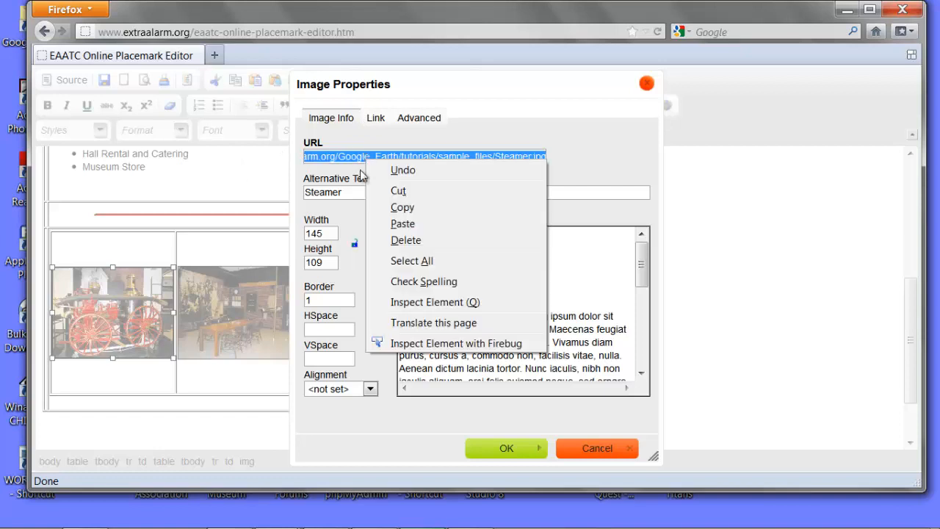
{"action": "left_click", "coordinate": [399, 206]}
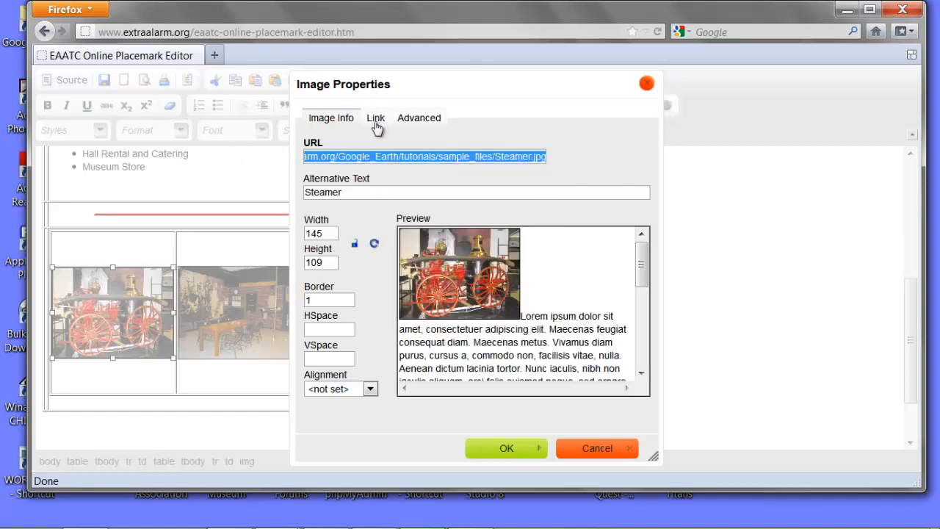
- Paste the Steamer.jpg URL as the steamer image's link address and apply the image properties
{"action": "left_click", "coordinate": [375, 120]}
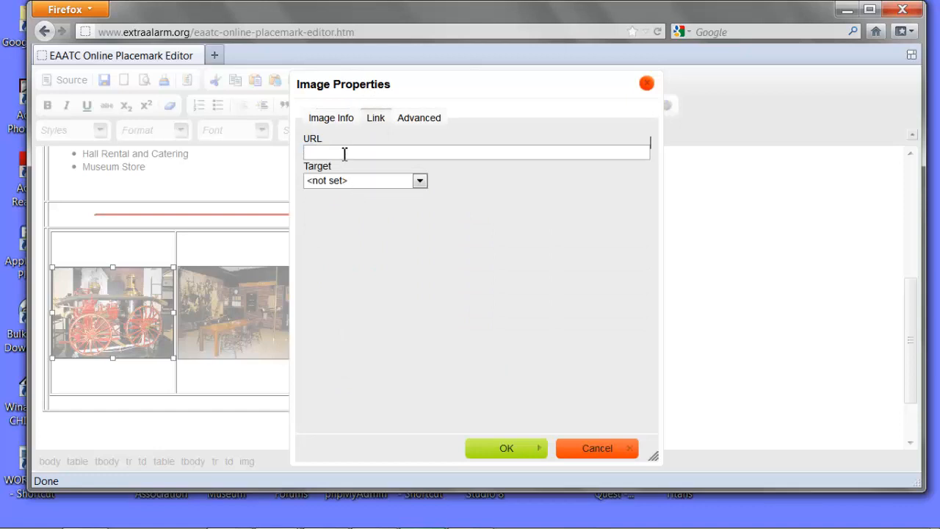
{"action": "right_click", "coordinate": [344, 152]}
{"action": "left_click", "coordinate": [382, 214]}
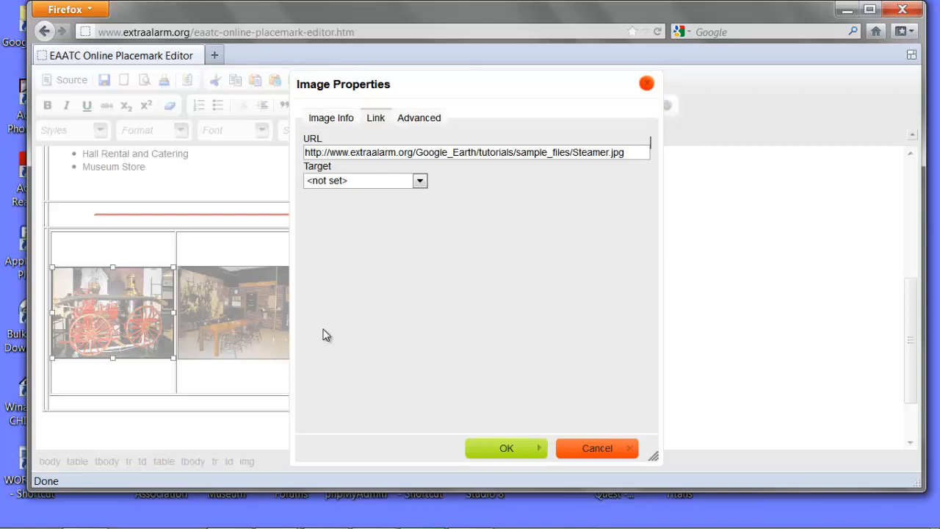
{"action": "left_click", "coordinate": [481, 449]}
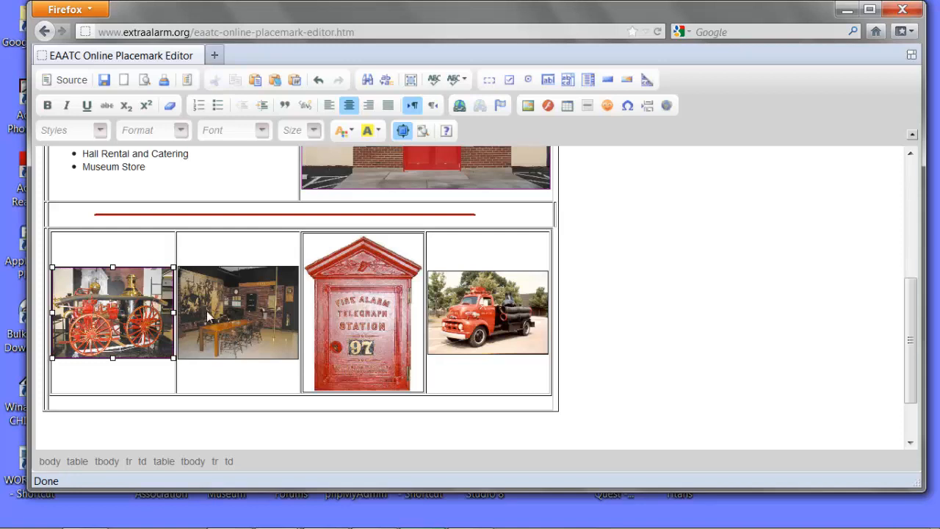
- Preview the placemark page, follow the steamer picture's link to check the full-size image, and close the preview window
{"action": "left_click", "coordinate": [679, 393]}
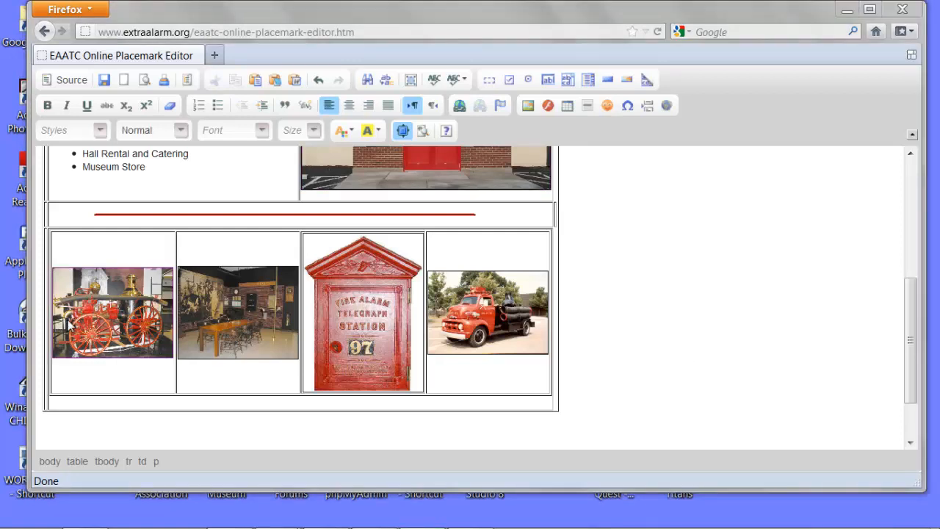
{"action": "left_click", "coordinate": [144, 81]}
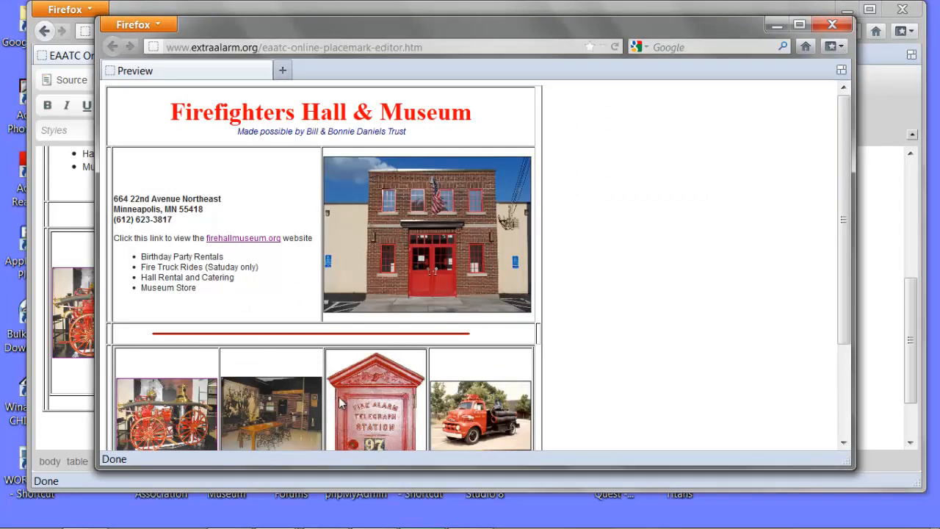
{"action": "left_click", "coordinate": [163, 417]}
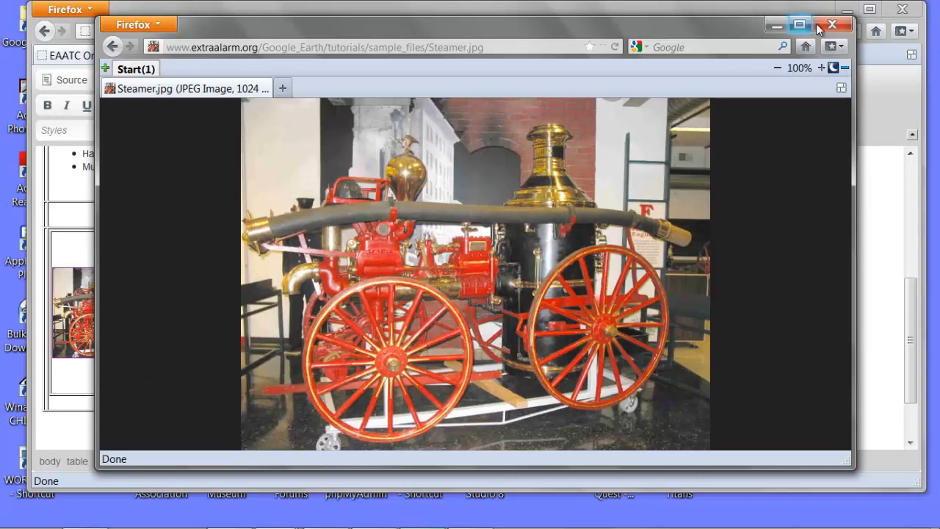
{"action": "left_click", "coordinate": [826, 25]}
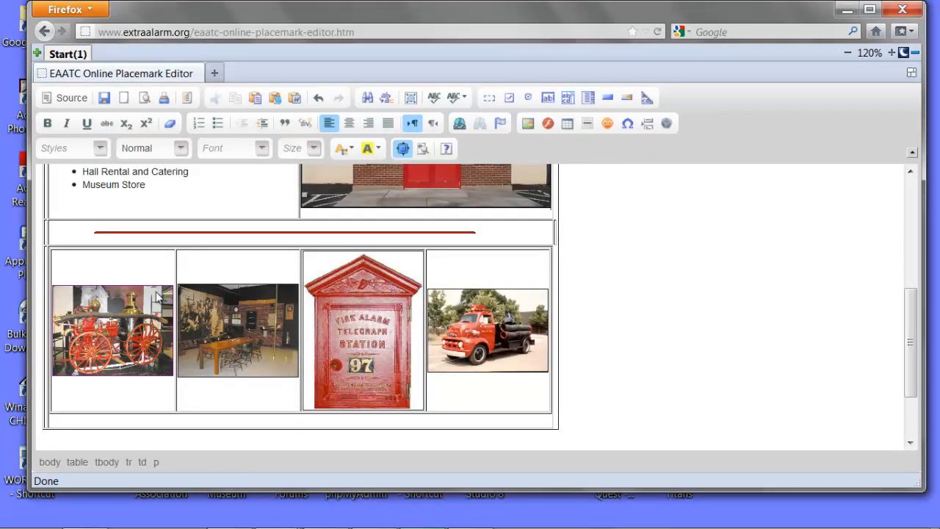
- Link the fire station picture in the second cell to its own full-size image by copying its source URL, firestat.jpg, into the link address
{"action": "left_click", "coordinate": [227, 341]}
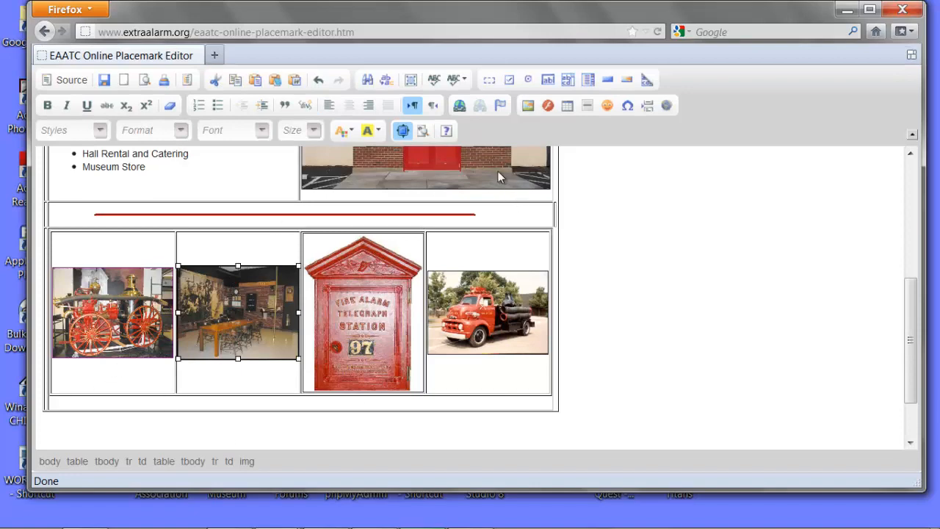
{"action": "left_click", "coordinate": [527, 106]}
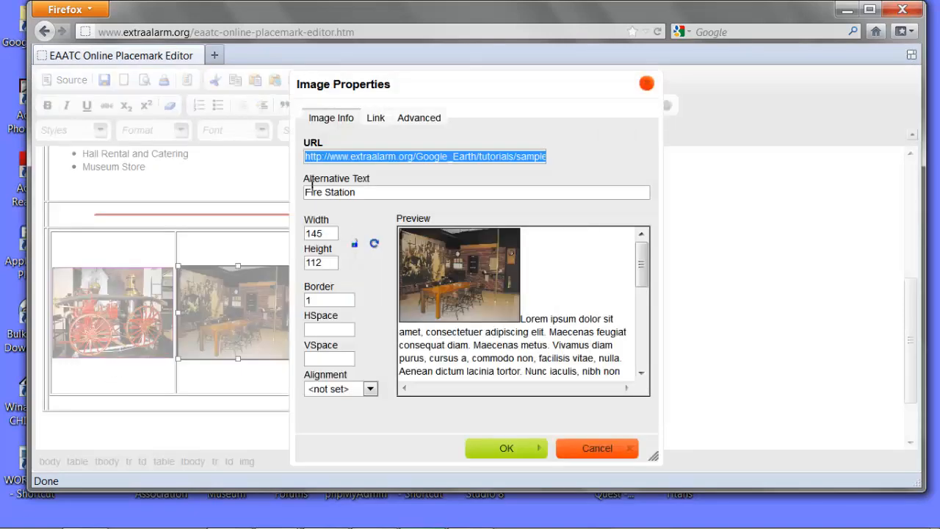
{"action": "right_click", "coordinate": [353, 156]}
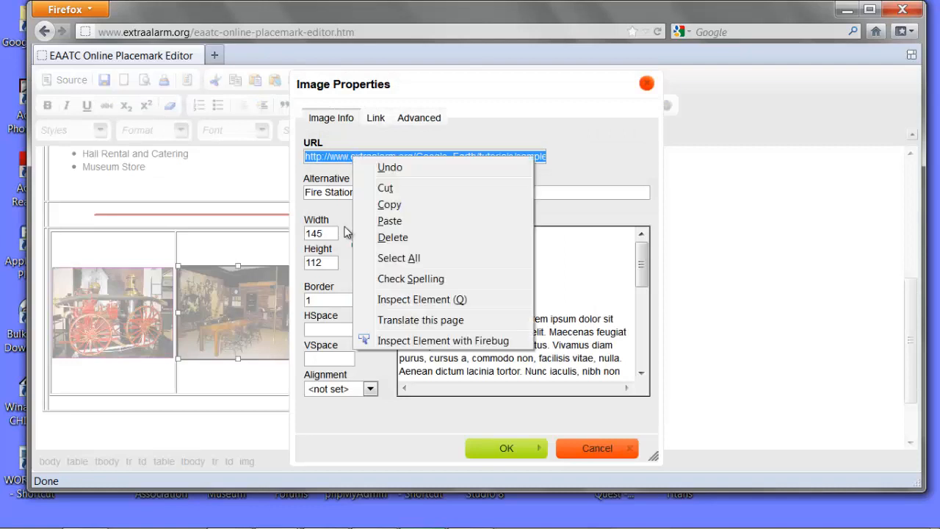
{"action": "left_click", "coordinate": [389, 204]}
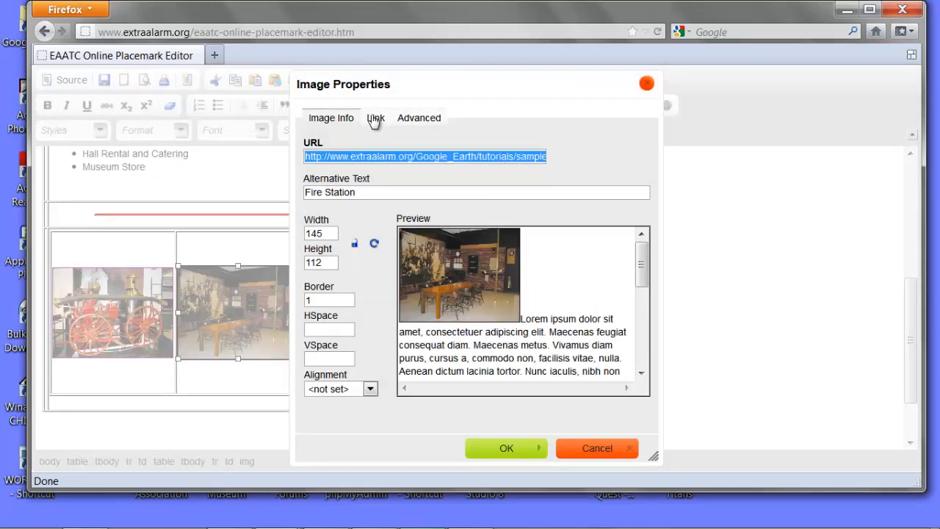
{"action": "left_click", "coordinate": [375, 119]}
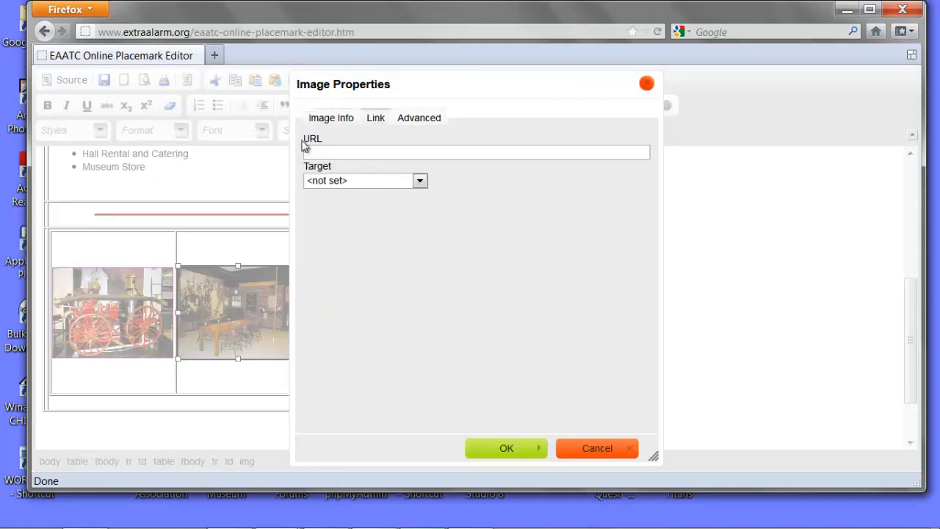
{"action": "right_click", "coordinate": [339, 157]}
{"action": "left_click", "coordinate": [375, 222]}
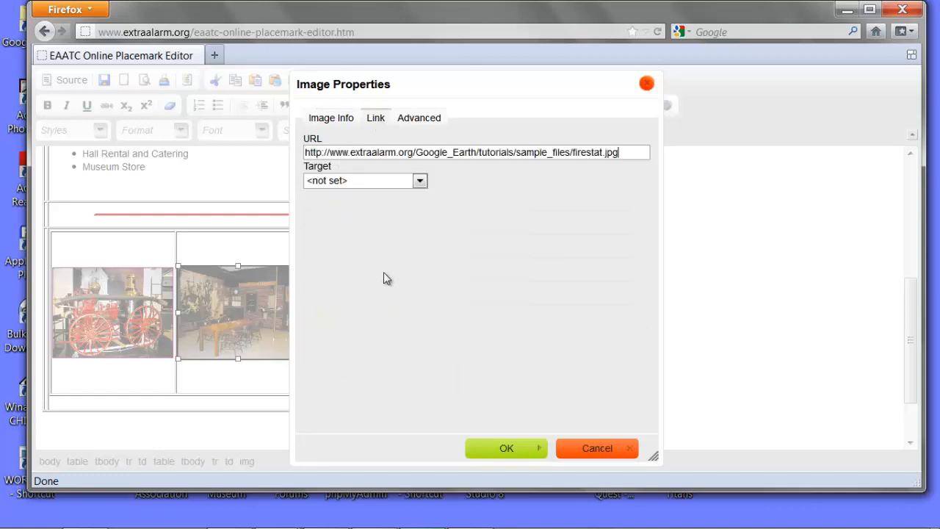
{"action": "left_click", "coordinate": [467, 441]}
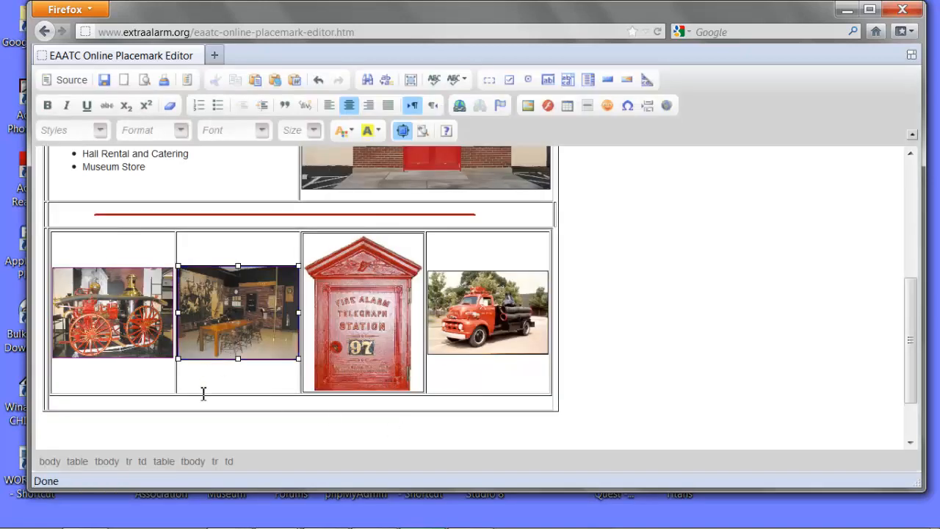
- Copy the fire alarm box picture's source URL, 97box.jpg, into its link address and apply the image properties
{"action": "left_click", "coordinate": [348, 334]}
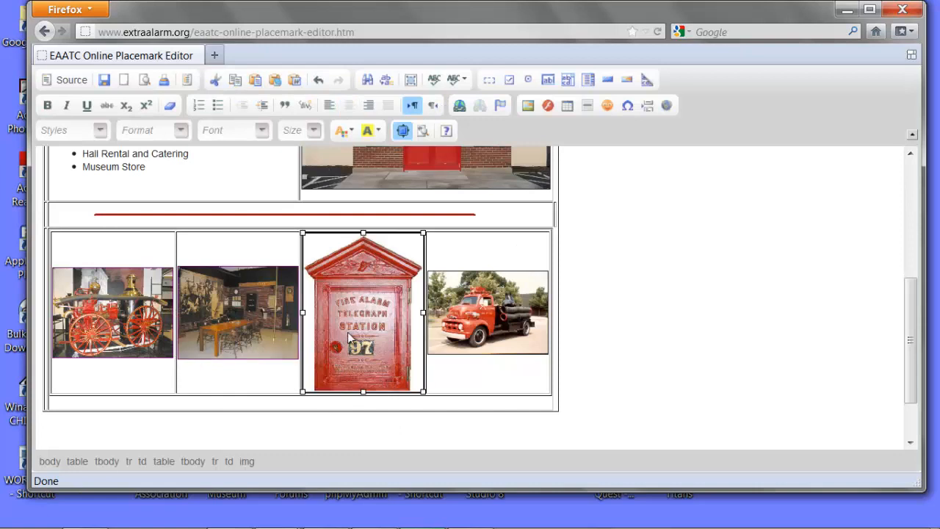
{"action": "right_click", "coordinate": [348, 335]}
{"action": "left_click", "coordinate": [323, 324]}
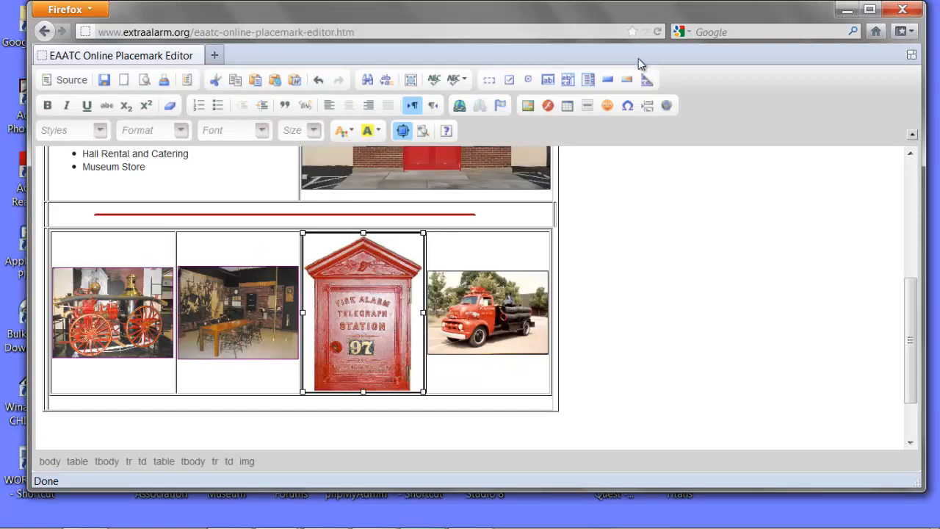
{"action": "left_click", "coordinate": [529, 105]}
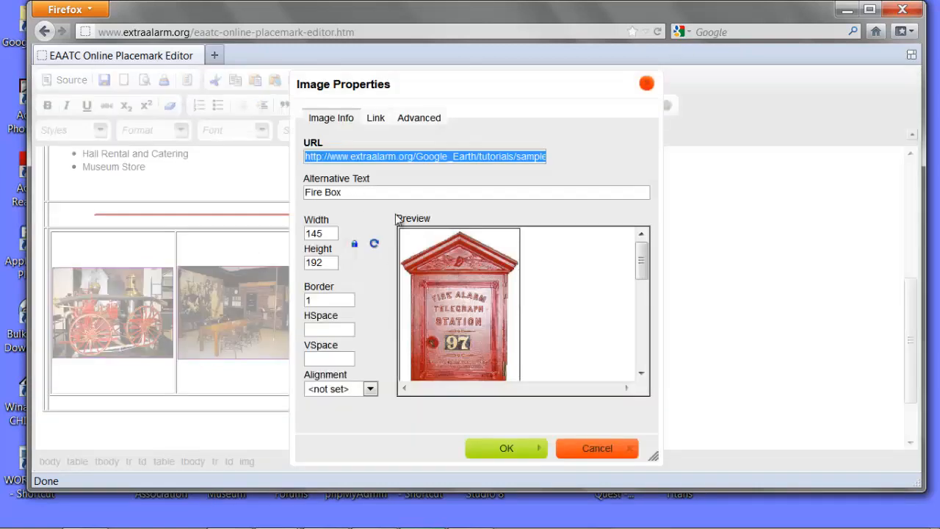
{"action": "right_click", "coordinate": [392, 156]}
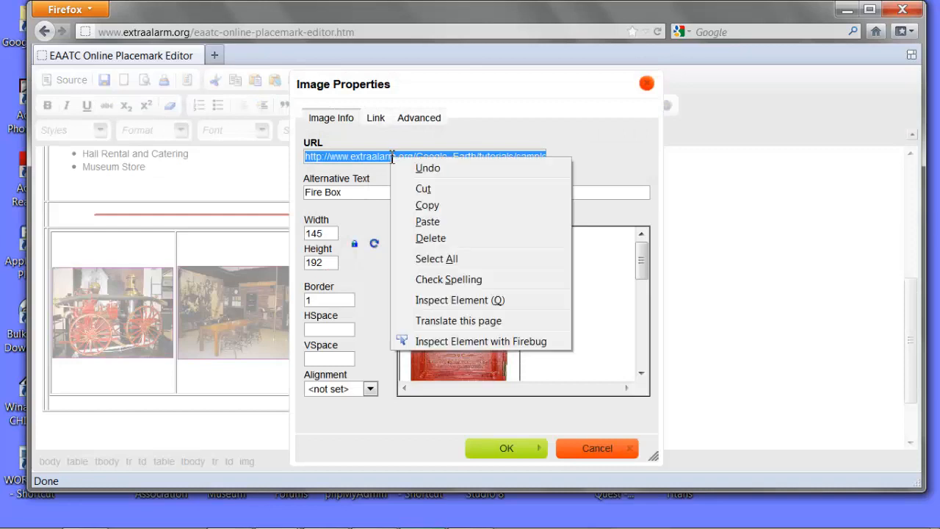
{"action": "left_click", "coordinate": [430, 207]}
{"action": "left_click", "coordinate": [380, 125]}
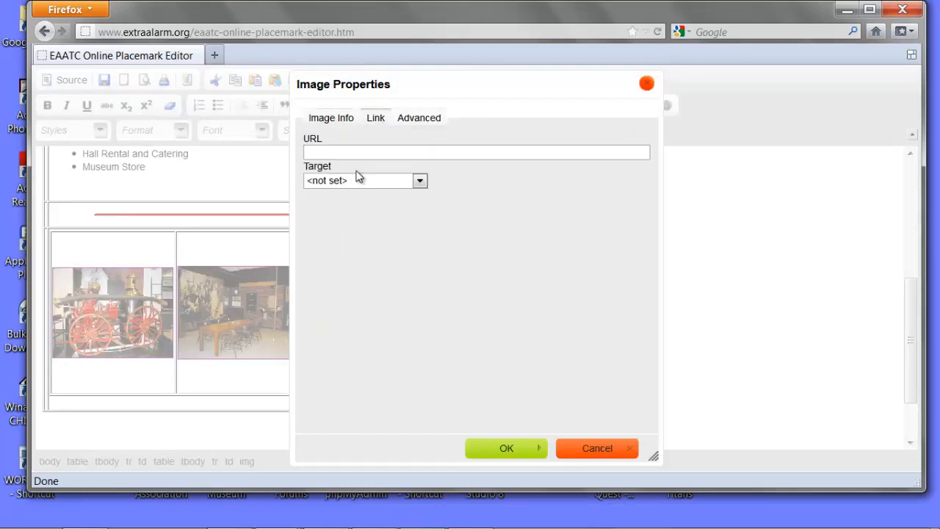
{"action": "right_click", "coordinate": [343, 152]}
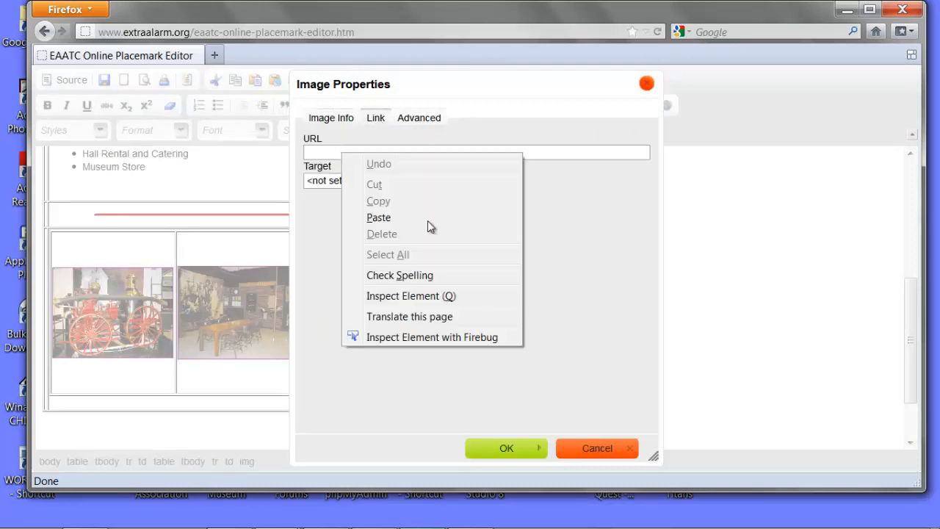
{"action": "left_click", "coordinate": [411, 216]}
{"action": "left_click", "coordinate": [492, 440]}
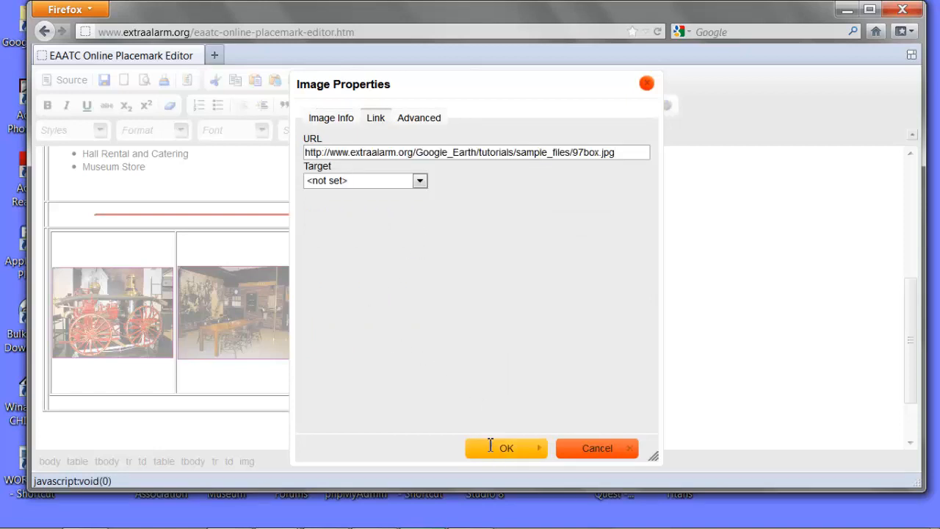
- Set the red truck picture's link address to its copied source URL, 52ford.jpg, and apply the image properties
{"action": "left_click", "coordinate": [481, 315]}
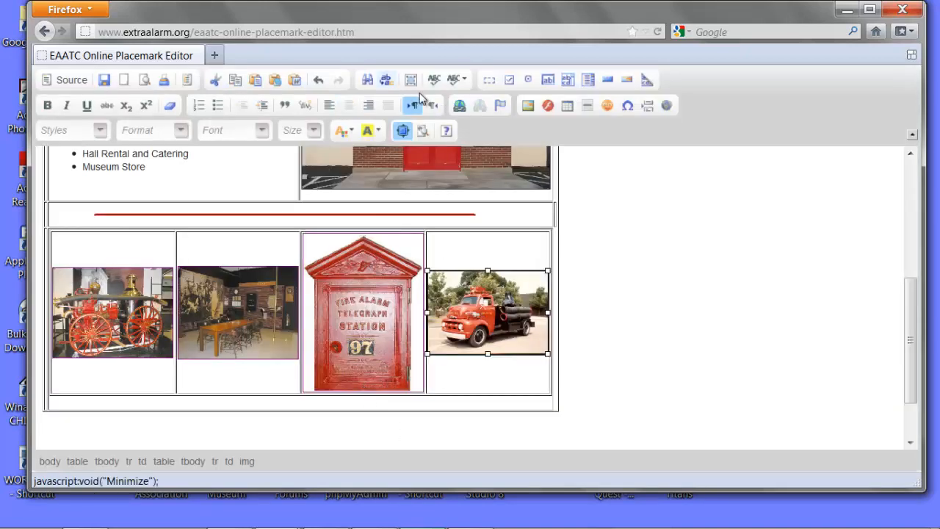
{"action": "left_click", "coordinate": [526, 105]}
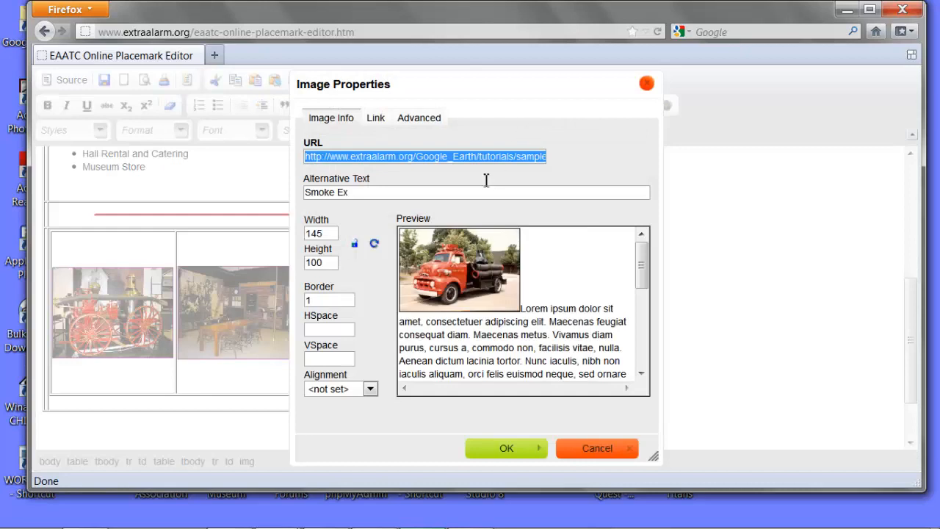
{"action": "right_click", "coordinate": [390, 152]}
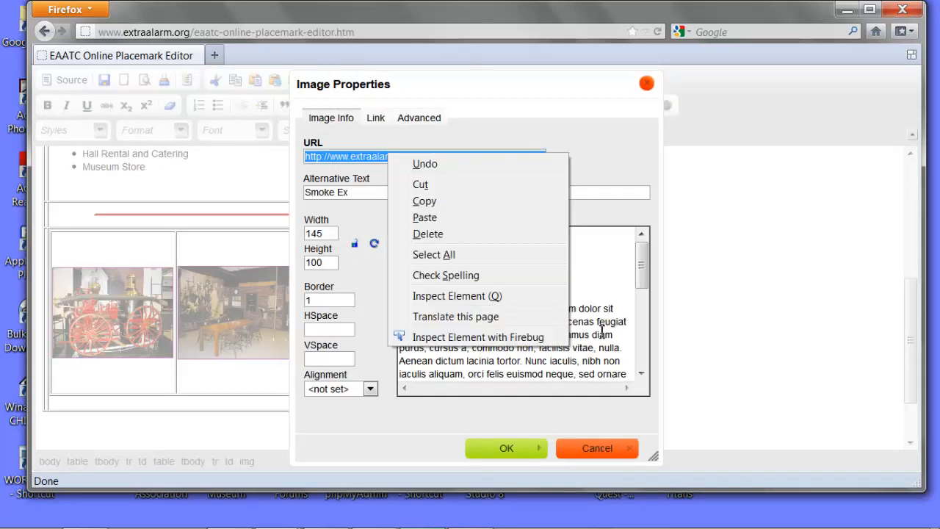
{"action": "left_click", "coordinate": [424, 200]}
{"action": "left_click", "coordinate": [375, 119]}
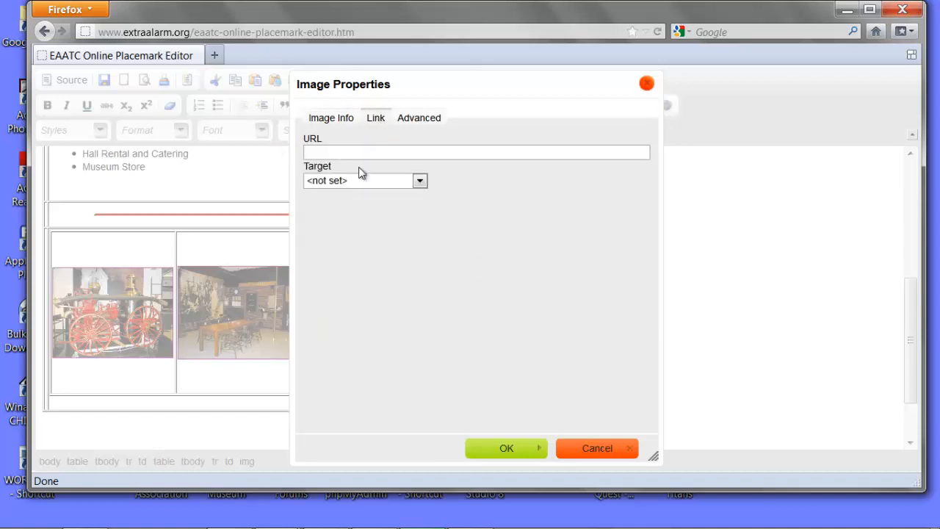
{"action": "right_click", "coordinate": [346, 156]}
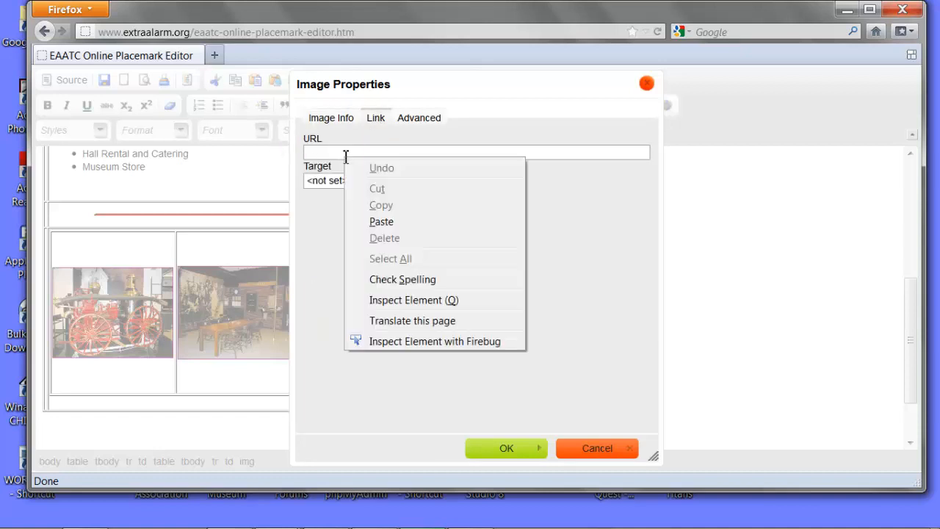
{"action": "left_click", "coordinate": [381, 220]}
{"action": "left_click", "coordinate": [506, 446]}
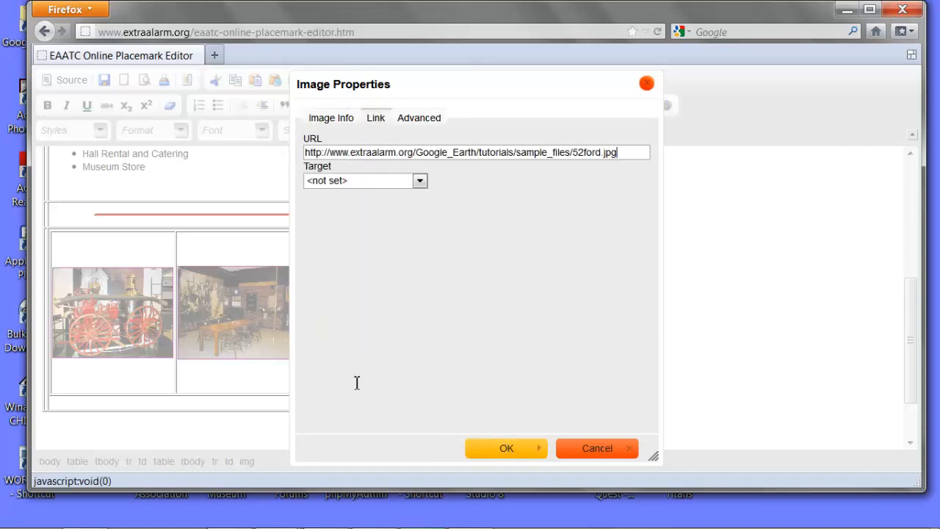
- Link the large museum building picture to its full-size image using its copied source URL, museum_newentrance.jpg
{"action": "scroll", "coordinate": [447, 258], "scroll_direction": "up", "scroll_amount": 6}
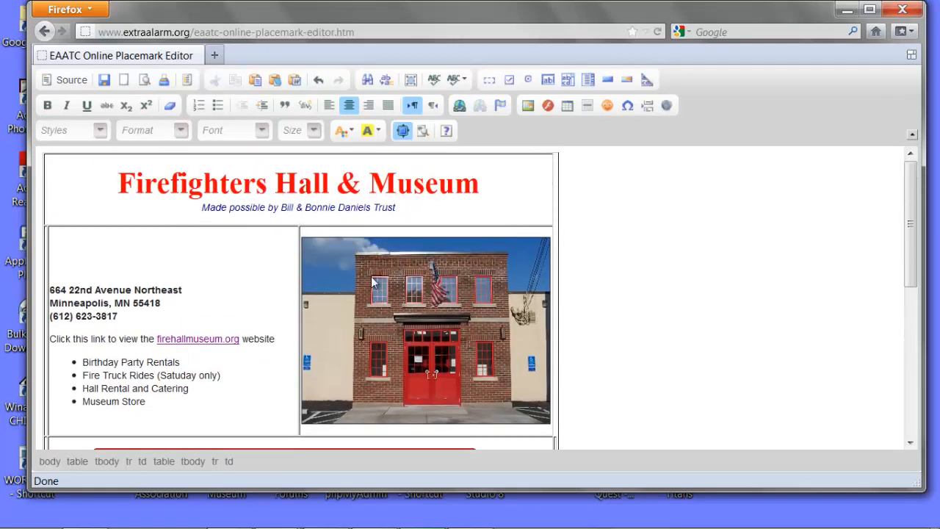
{"action": "left_click", "coordinate": [351, 246]}
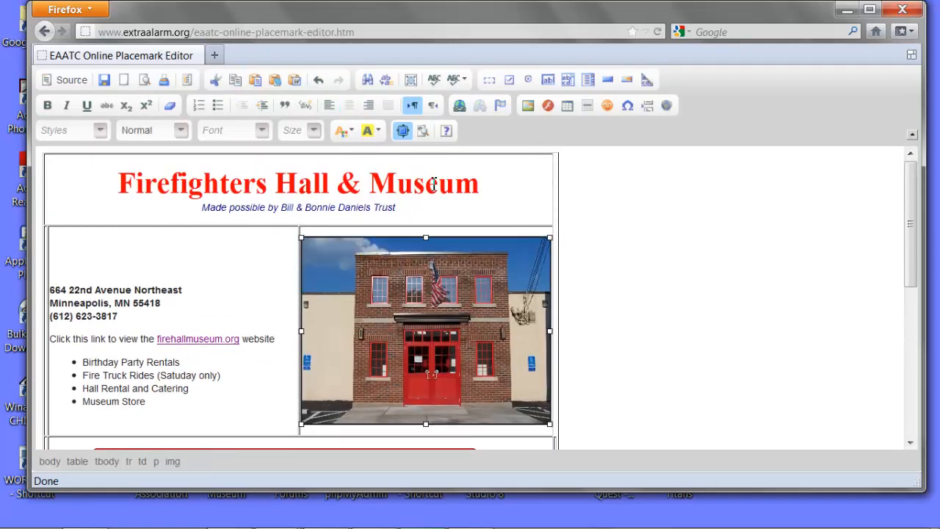
{"action": "left_click", "coordinate": [528, 106]}
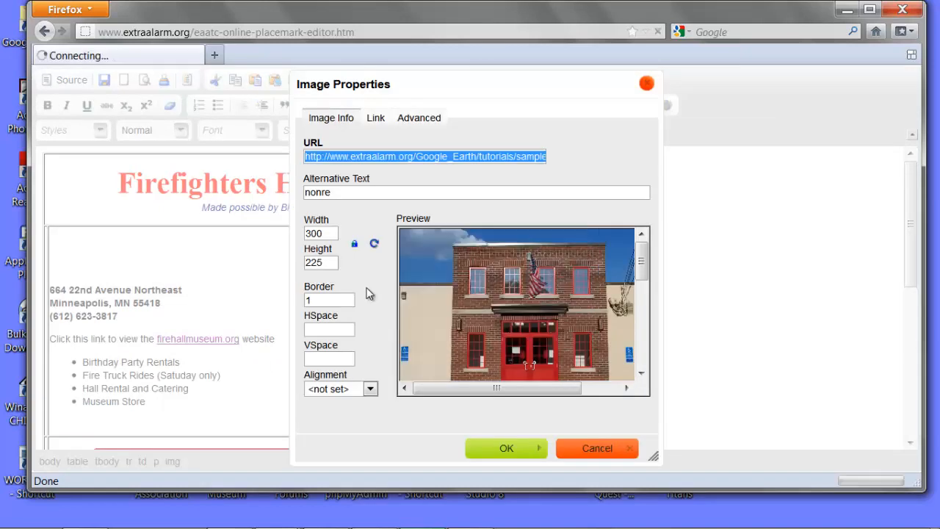
{"action": "right_click", "coordinate": [370, 154]}
{"action": "left_click", "coordinate": [402, 201]}
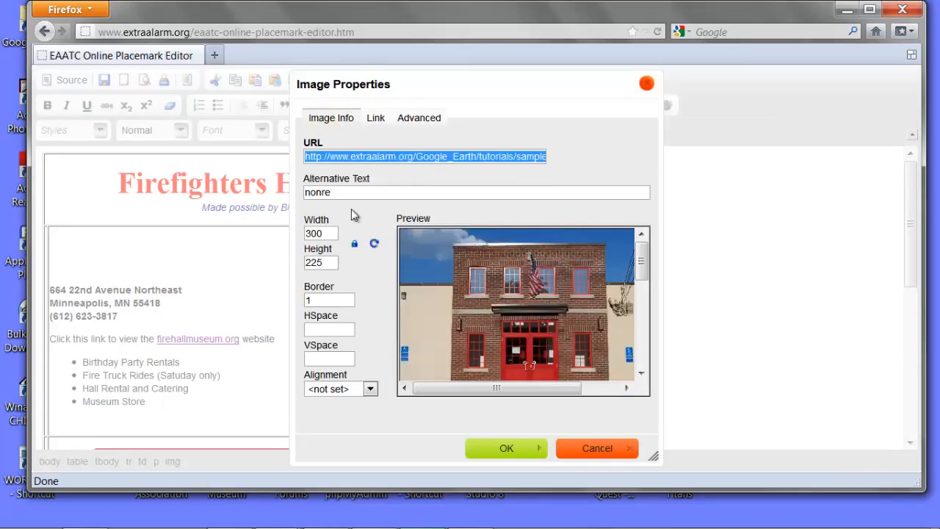
{"action": "left_click", "coordinate": [371, 123]}
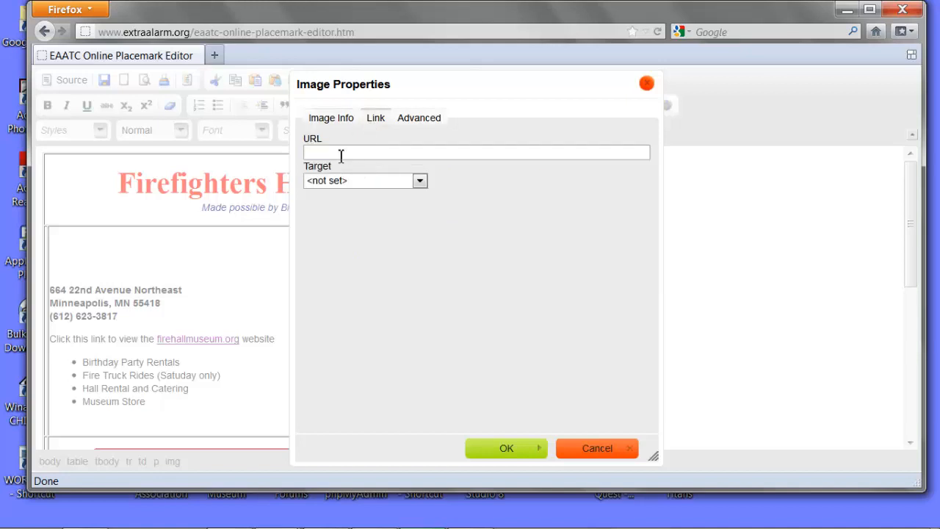
{"action": "right_click", "coordinate": [342, 152]}
{"action": "left_click", "coordinate": [373, 219]}
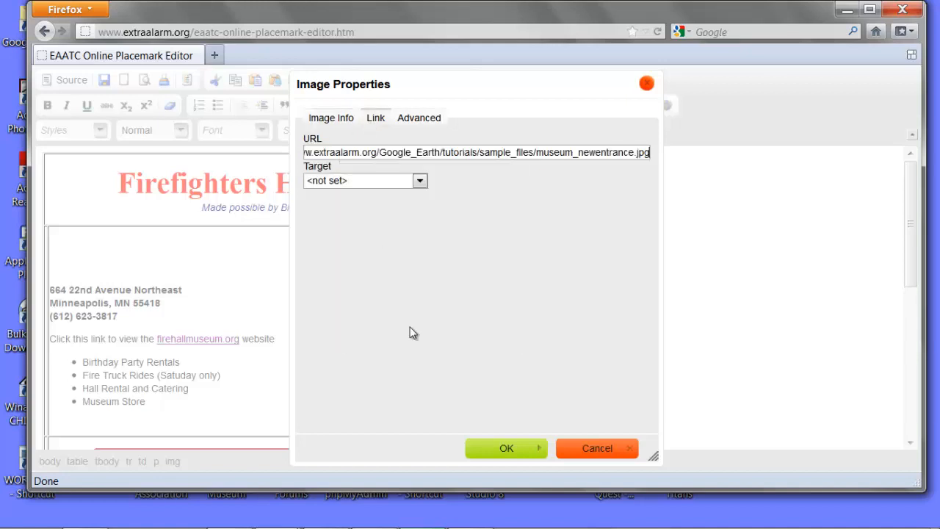
{"action": "left_click", "coordinate": [502, 446]}
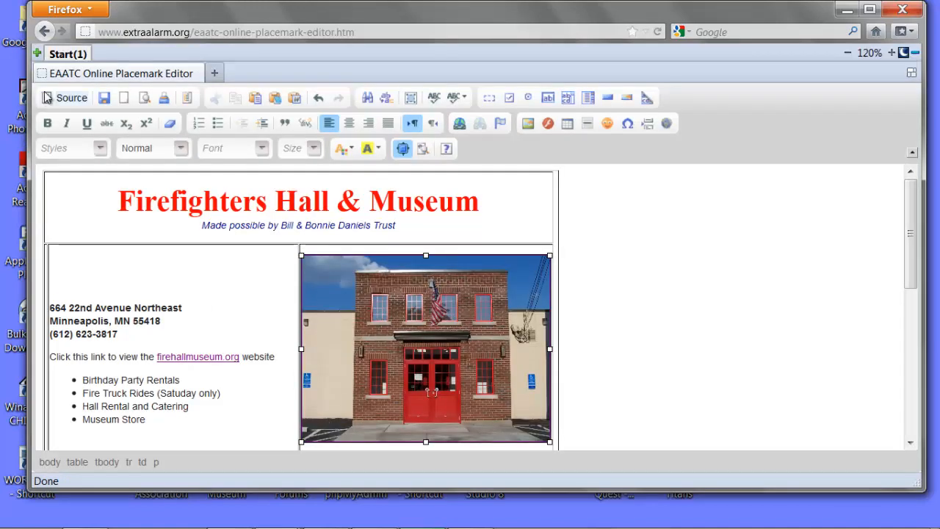
- Preview the placemark page and follow the museum building picture's link to check its full-size image, closing the preview window
{"action": "left_click", "coordinate": [143, 104]}
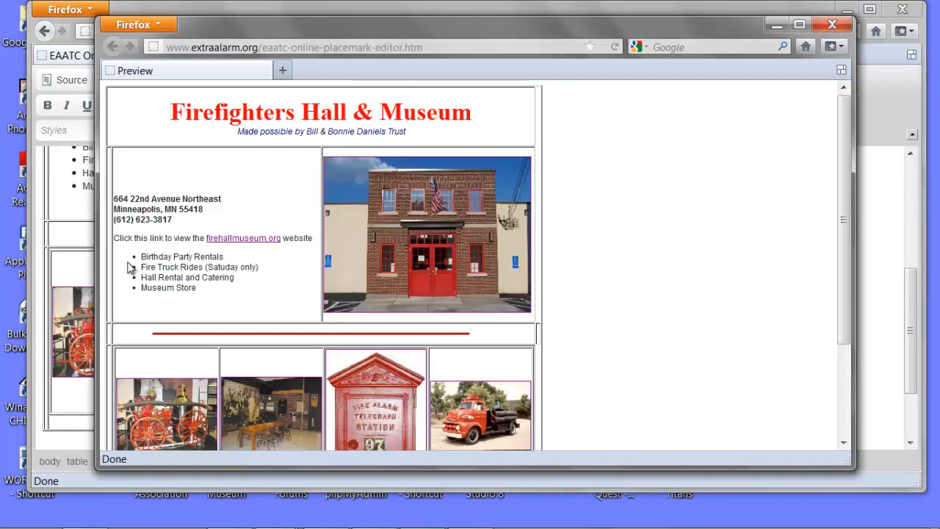
{"action": "left_click", "coordinate": [387, 232]}
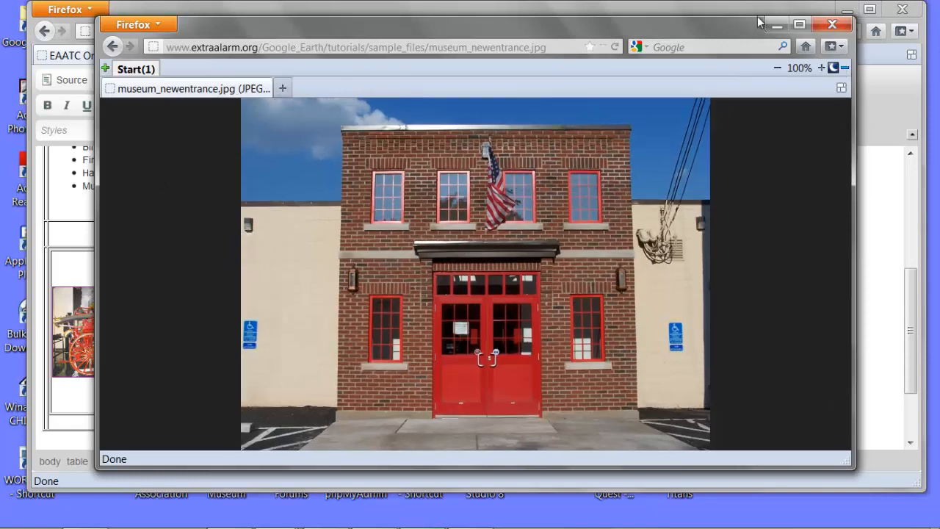
{"action": "left_click", "coordinate": [832, 25]}
- Check the full-size images linked from the steamer, fire station, alarm box and red truck pictures in the page preview
{"action": "left_click", "coordinate": [111, 315]}
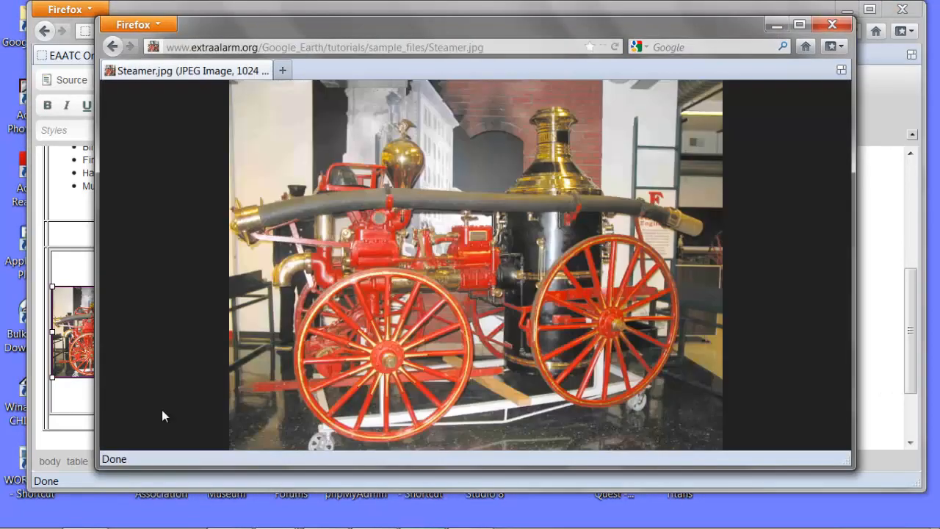
{"action": "left_click", "coordinate": [110, 47]}
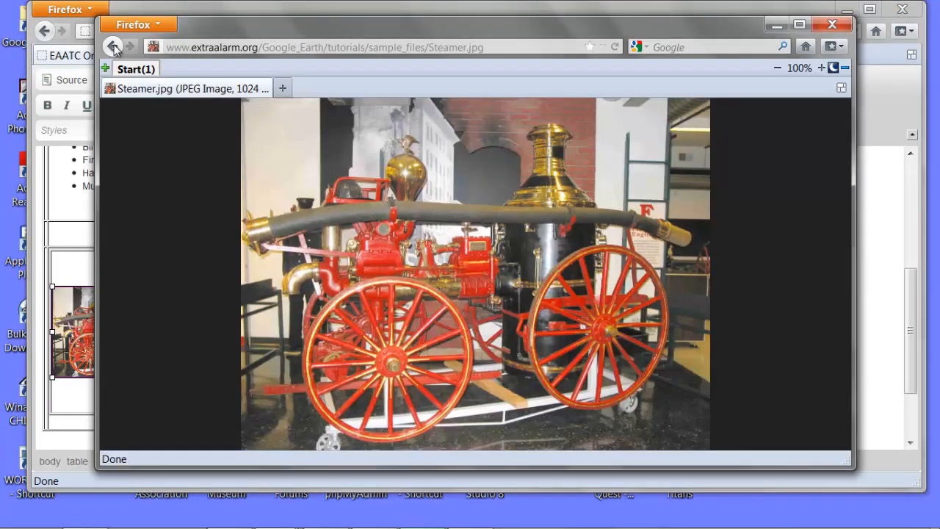
{"action": "left_click", "coordinate": [255, 412]}
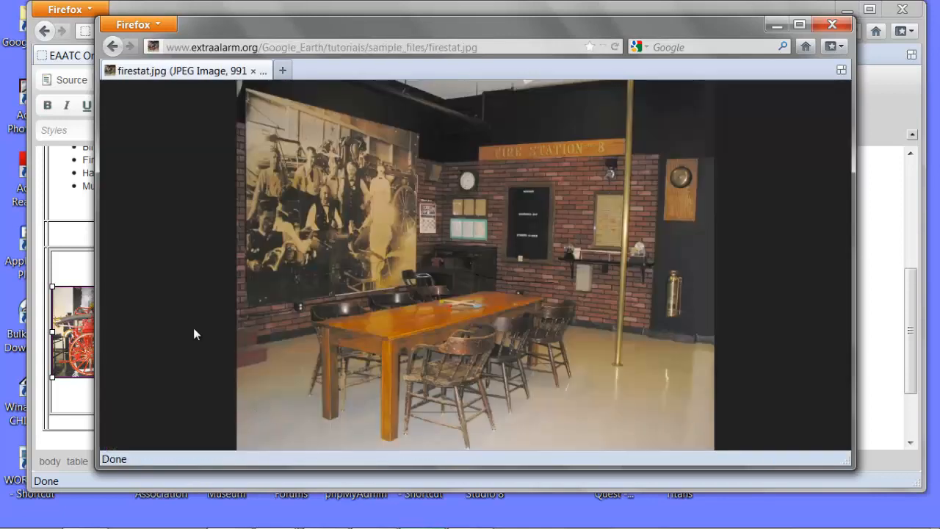
{"action": "left_click", "coordinate": [111, 49]}
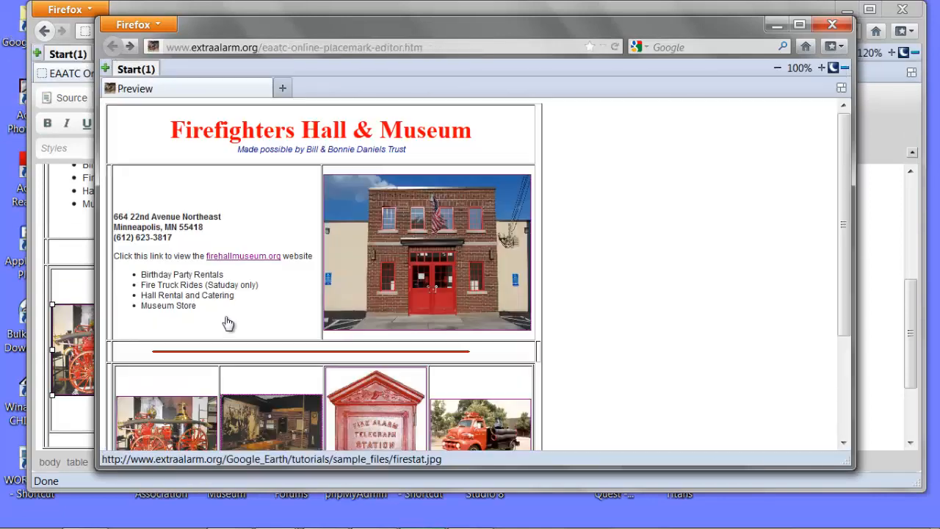
{"action": "left_click", "coordinate": [354, 425]}
{"action": "left_click", "coordinate": [113, 48]}
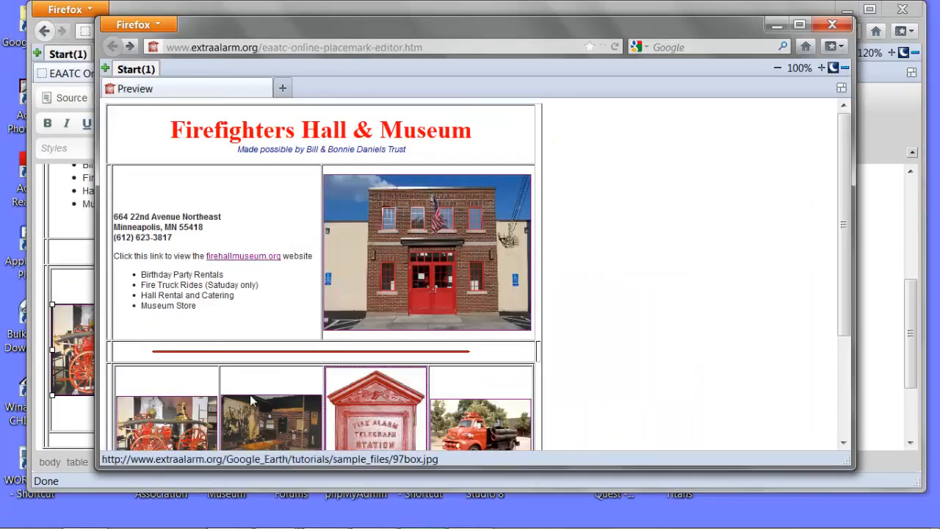
{"action": "left_click", "coordinate": [442, 422]}
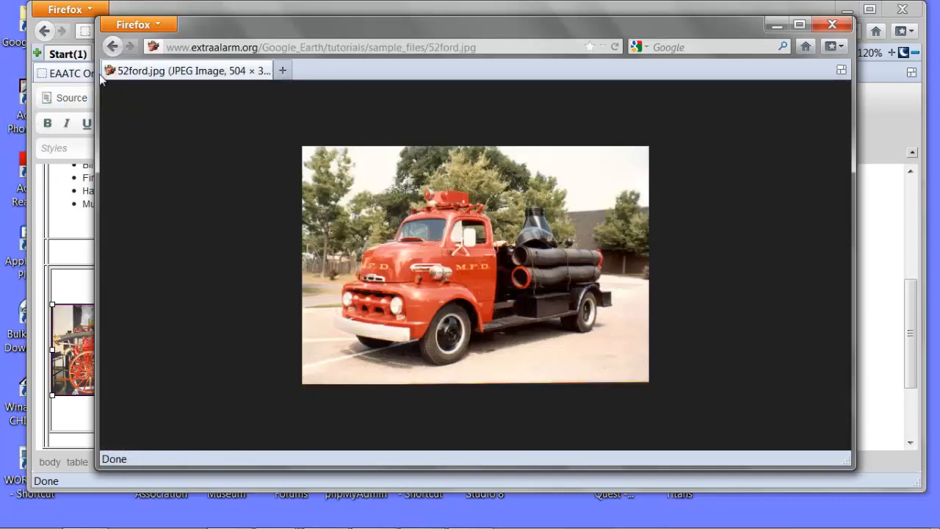
- Close the preview window and set the border size of the inner table holding the four thumbnails to 0
{"action": "left_click", "coordinate": [111, 47]}
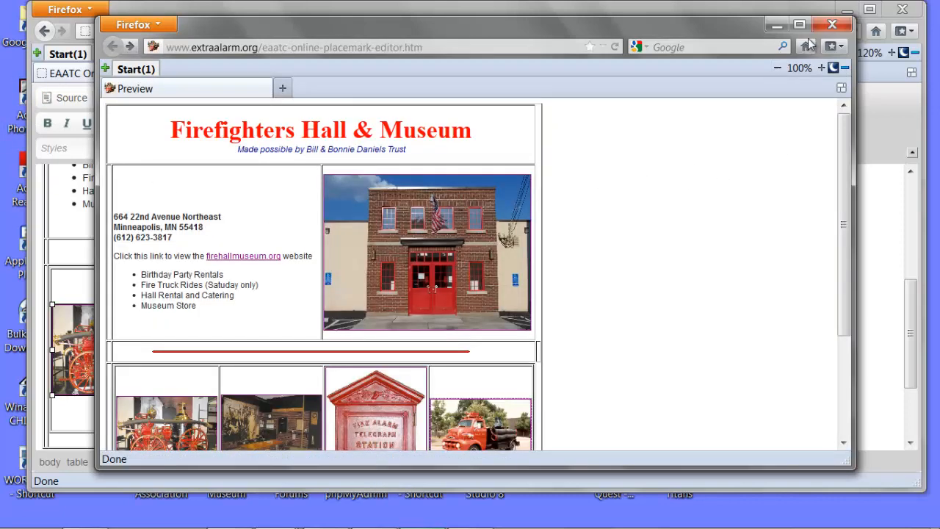
{"action": "left_click", "coordinate": [832, 25]}
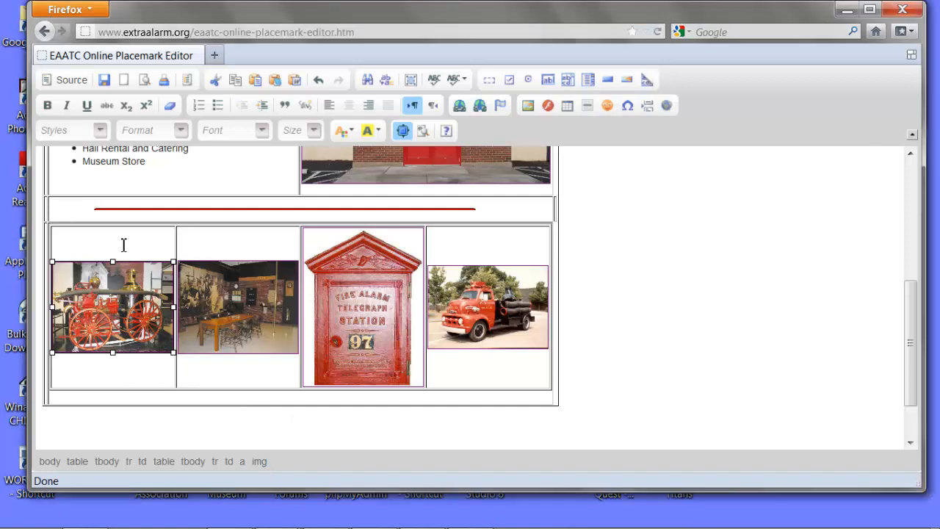
{"action": "right_click", "coordinate": [123, 243]}
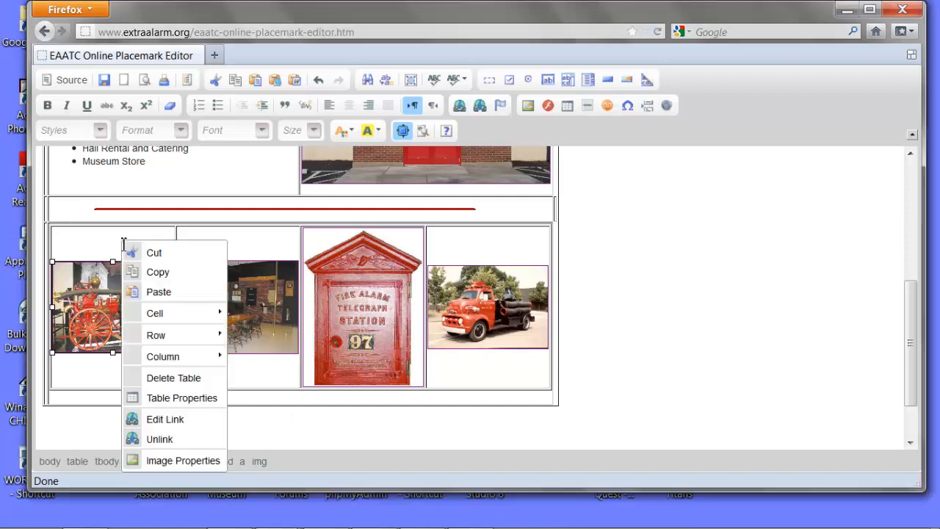
{"action": "left_click", "coordinate": [150, 398]}
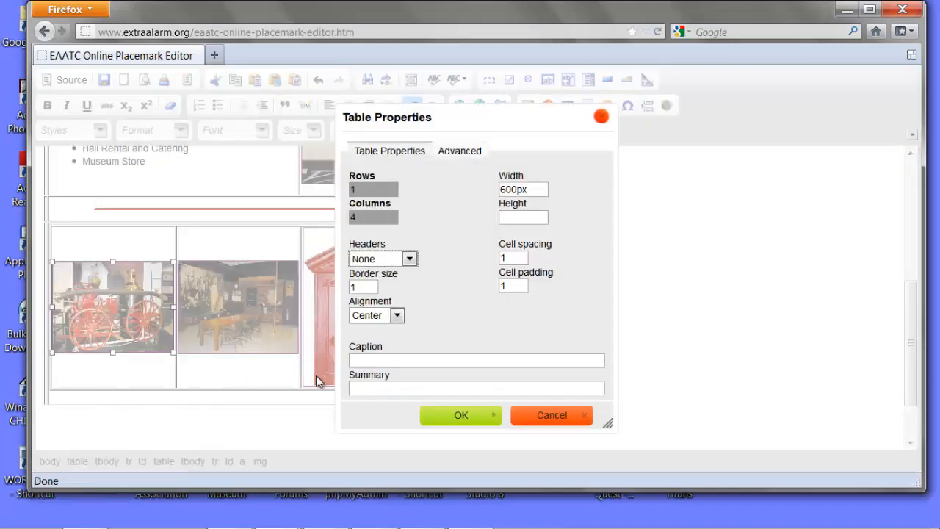
{"action": "double_click", "coordinate": [359, 287]}
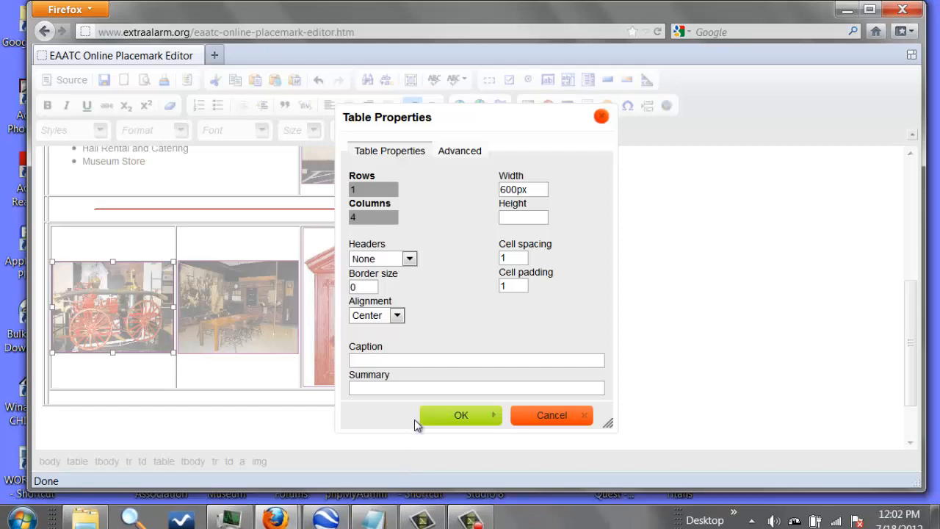
{"action": "left_click", "coordinate": [441, 415]}
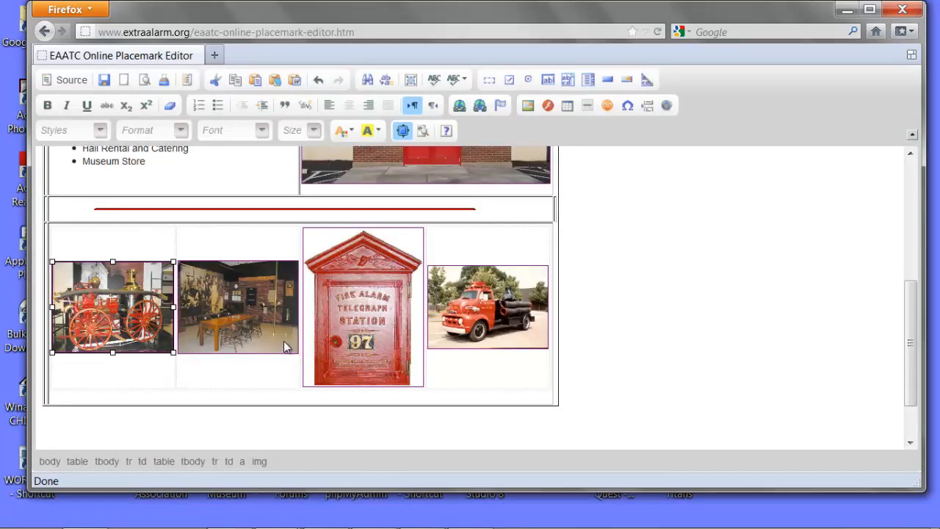
- Set the border size of the main table surrounding the address and museum picture to 0
{"action": "scroll", "coordinate": [227, 301], "scroll_direction": "up", "scroll_amount": 5}
{"action": "right_click", "coordinate": [182, 246]}
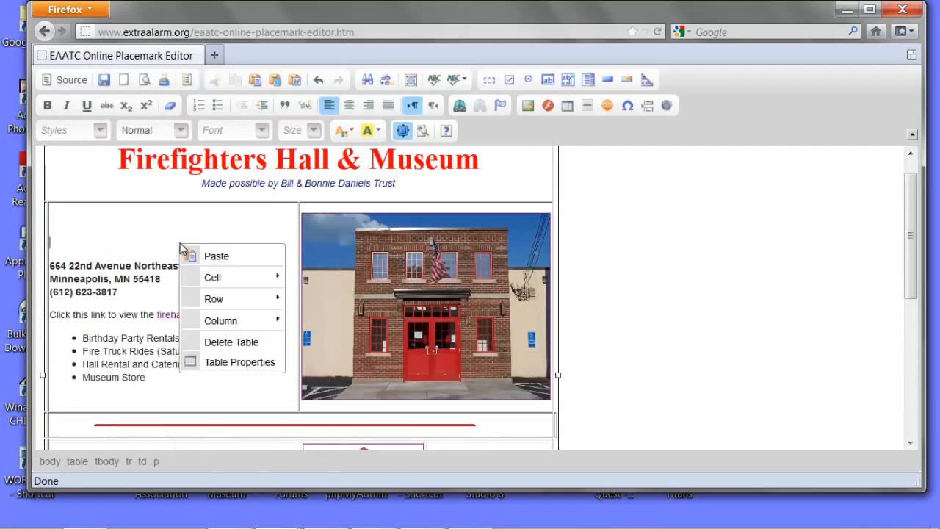
{"action": "left_click", "coordinate": [224, 361]}
{"action": "double_click", "coordinate": [368, 287]}
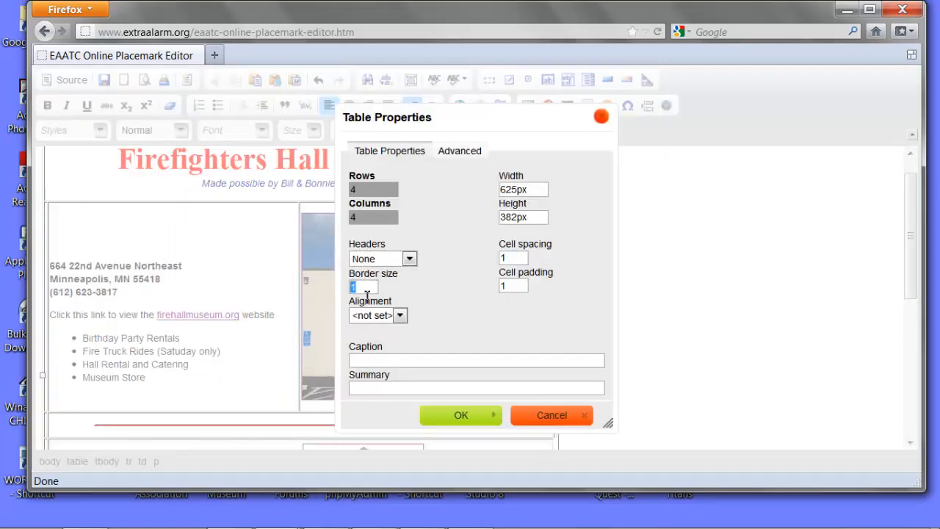
{"action": "type", "text": "0"}
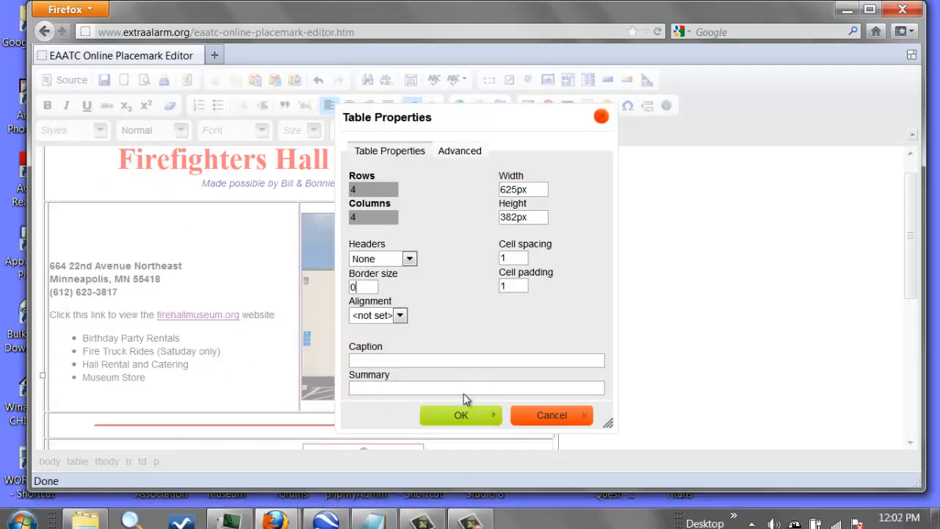
{"action": "left_click", "coordinate": [465, 415]}
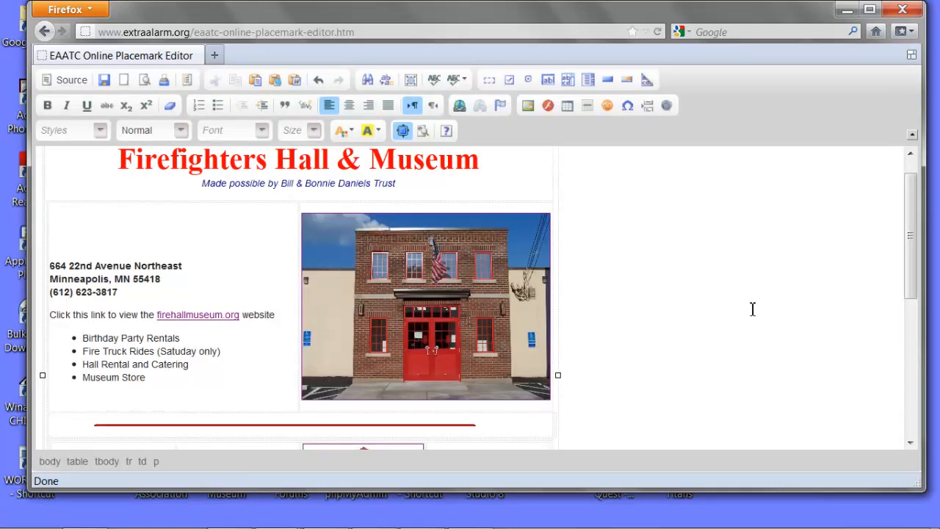
- Set the fire alarm box picture's border to 0 in its image properties
{"action": "scroll", "coordinate": [728, 273], "scroll_direction": "down", "scroll_amount": 4}
{"action": "scroll", "coordinate": [718, 304], "scroll_direction": "down", "scroll_amount": 2}
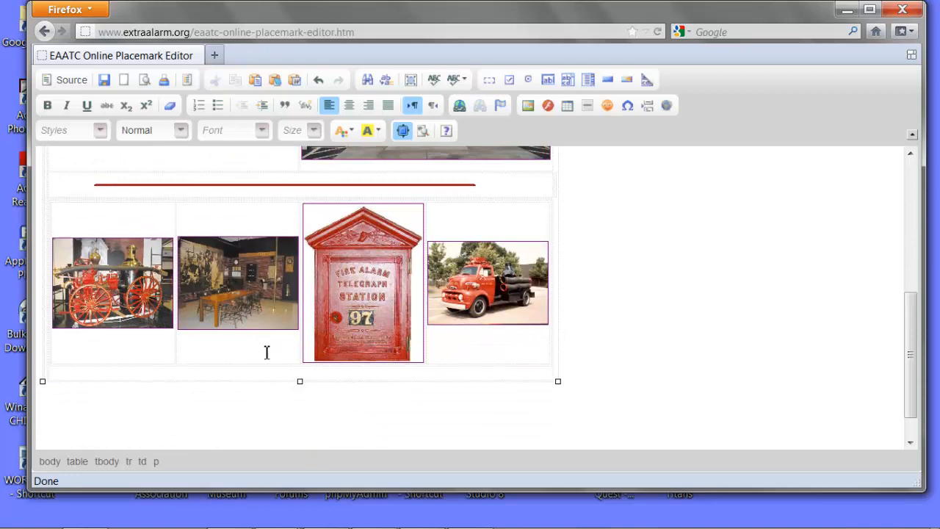
{"action": "left_click", "coordinate": [359, 290]}
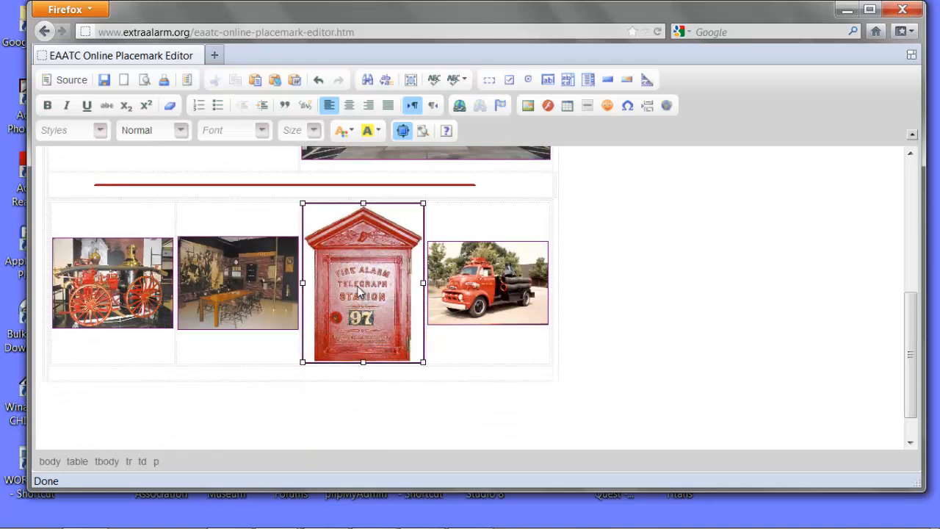
{"action": "right_click", "coordinate": [358, 242]}
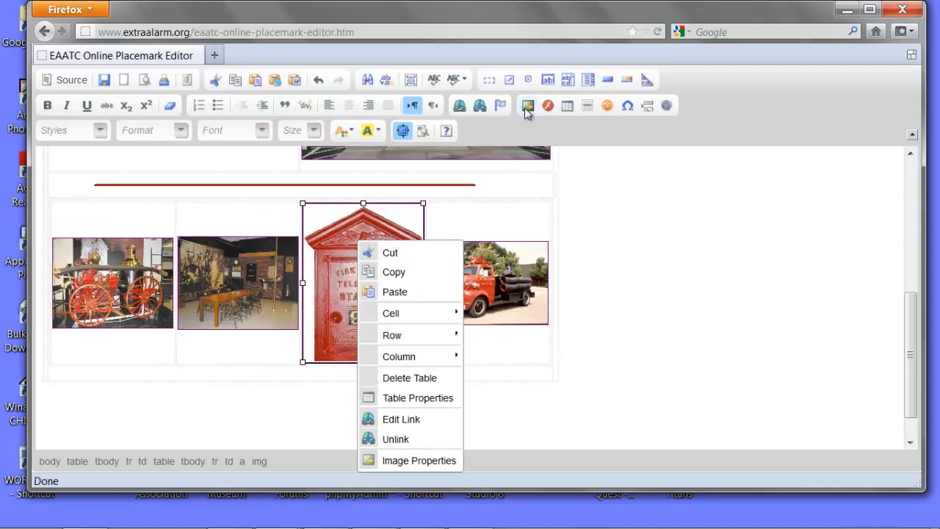
{"action": "left_click", "coordinate": [527, 107]}
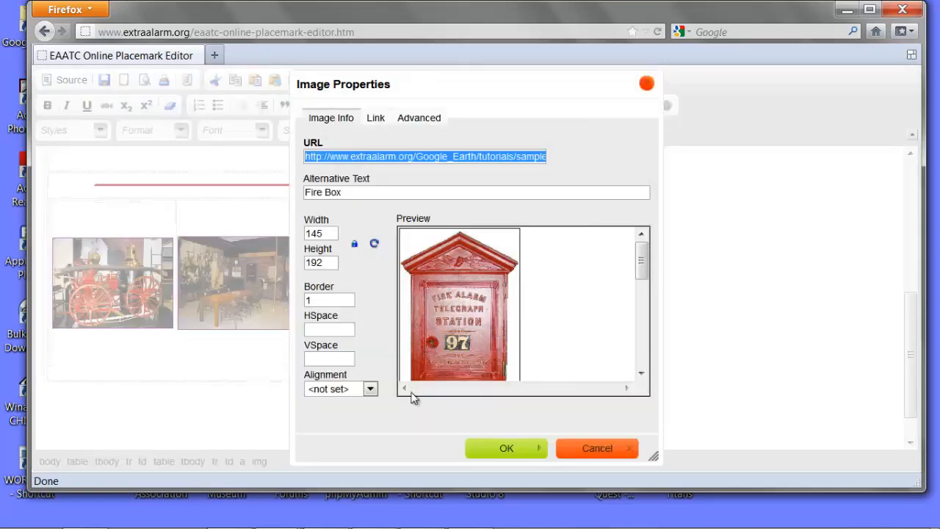
{"action": "left_click", "coordinate": [314, 305]}
{"action": "left_click_drag", "start_coordinate": [314, 304], "coordinate": [307, 303]}
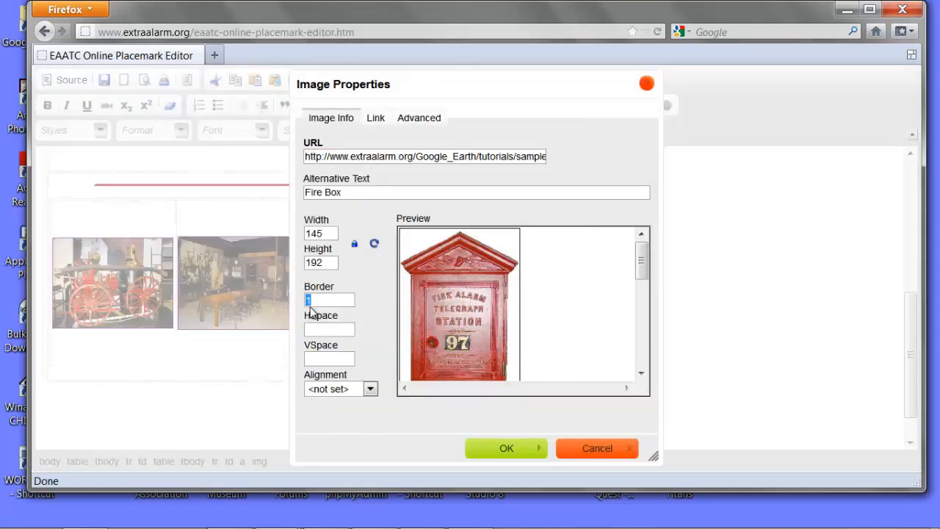
{"action": "type", "text": "0"}
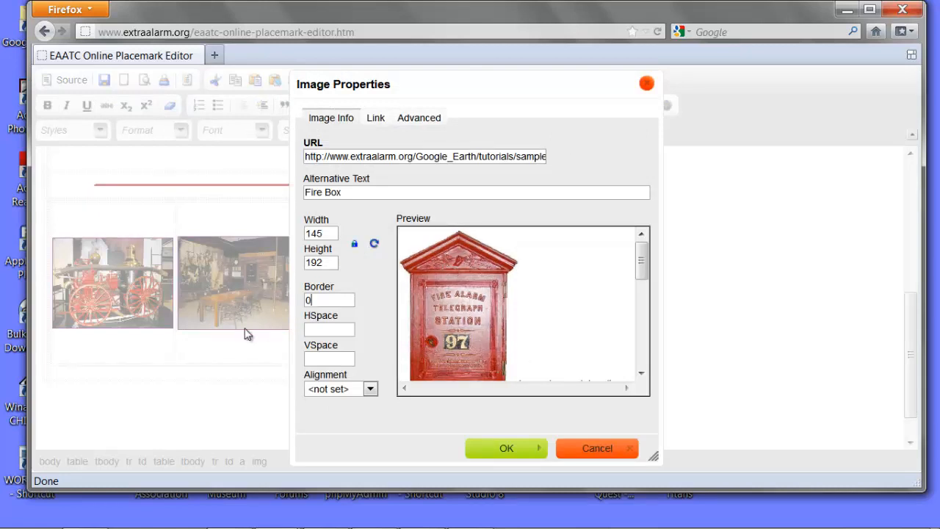
{"action": "left_click", "coordinate": [507, 448]}
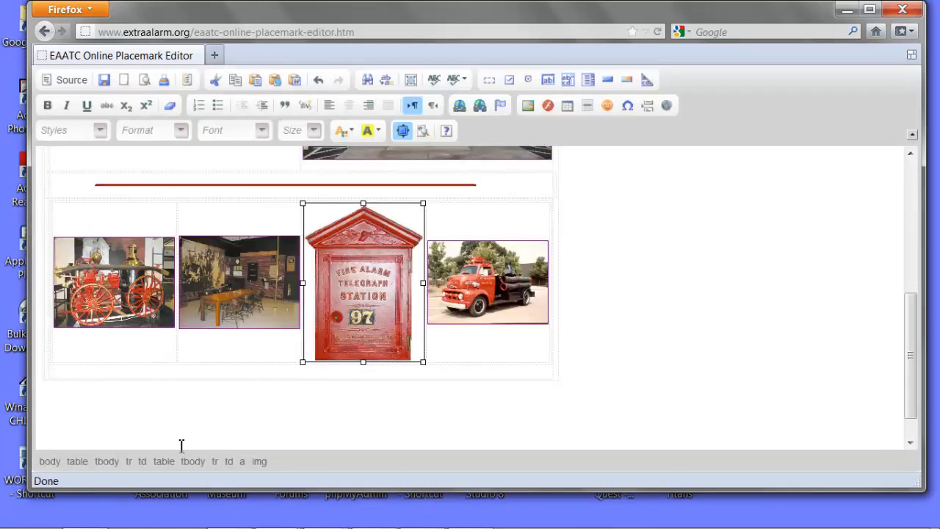
- Preview the placemark page to check its layout and picture borders, and close the preview window
{"action": "left_click", "coordinate": [853, 359]}
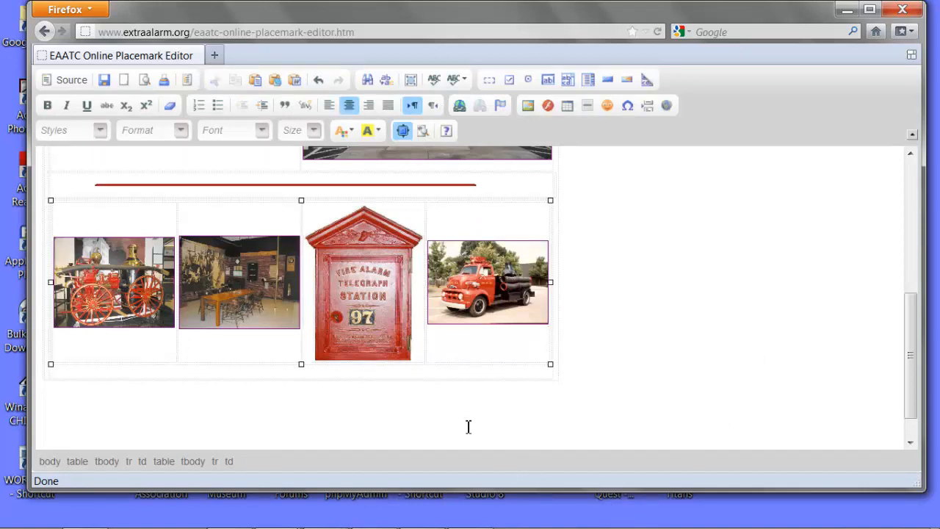
{"action": "left_click", "coordinate": [144, 81]}
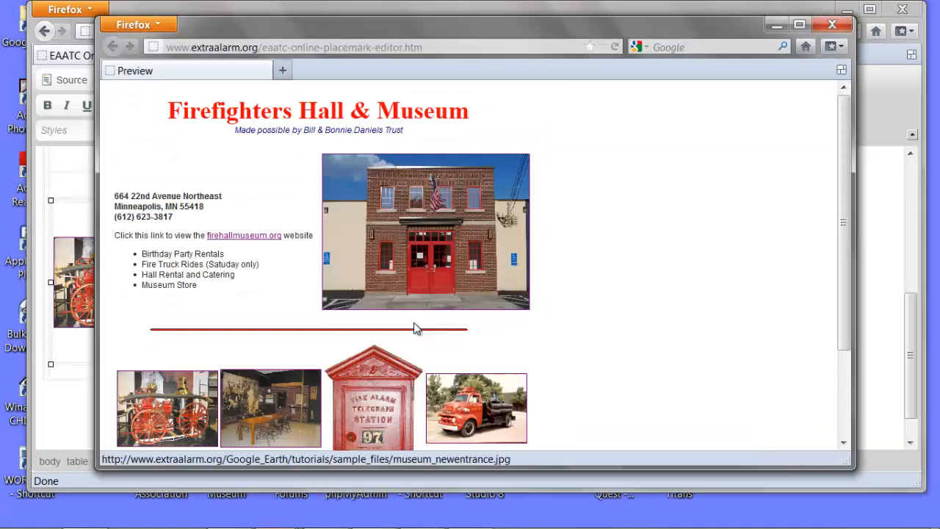
{"action": "scroll", "coordinate": [696, 352], "scroll_direction": "down", "scroll_amount": 3}
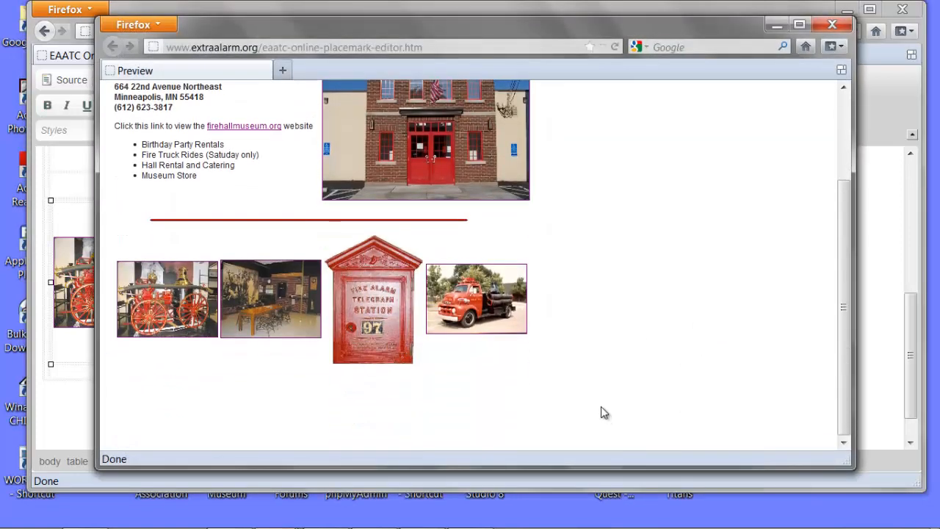
{"action": "scroll", "coordinate": [617, 420], "scroll_direction": "up", "scroll_amount": 3}
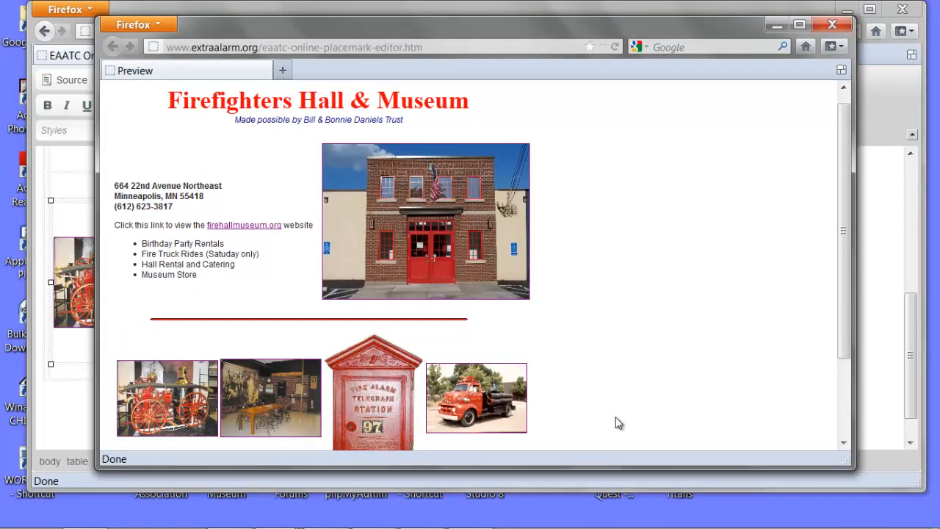
{"action": "scroll", "coordinate": [615, 417], "scroll_direction": "down", "scroll_amount": 1}
{"action": "left_click", "coordinate": [832, 24]}
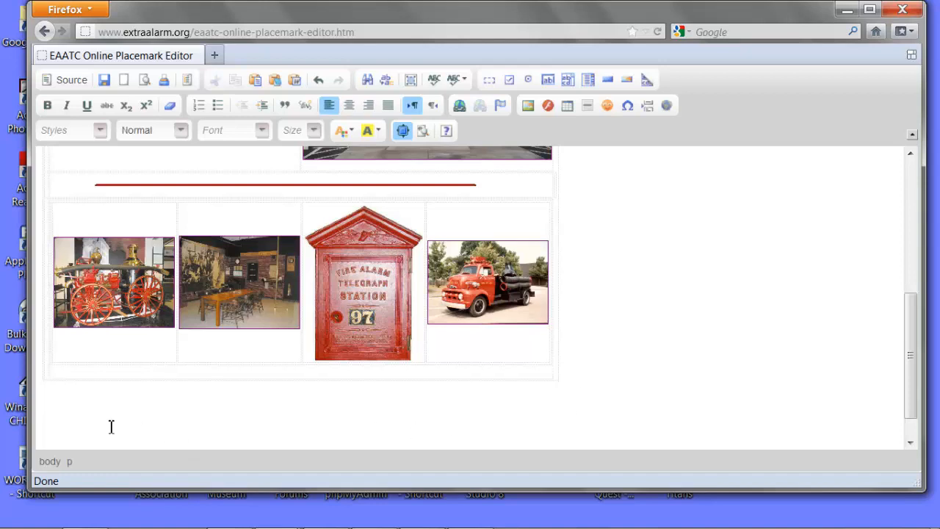
- Copy the closing sentence about placing a Copyright or Registrred symbol from museum_address_raw.txt in Notepad and paste it below the main table in the placemark editor
{"action": "key", "text": "Return"}
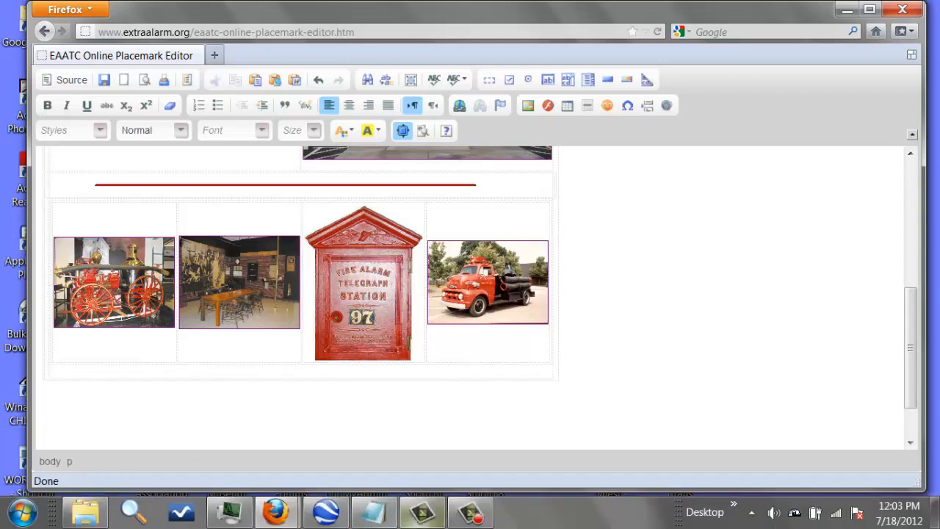
{"action": "left_click", "coordinate": [373, 512]}
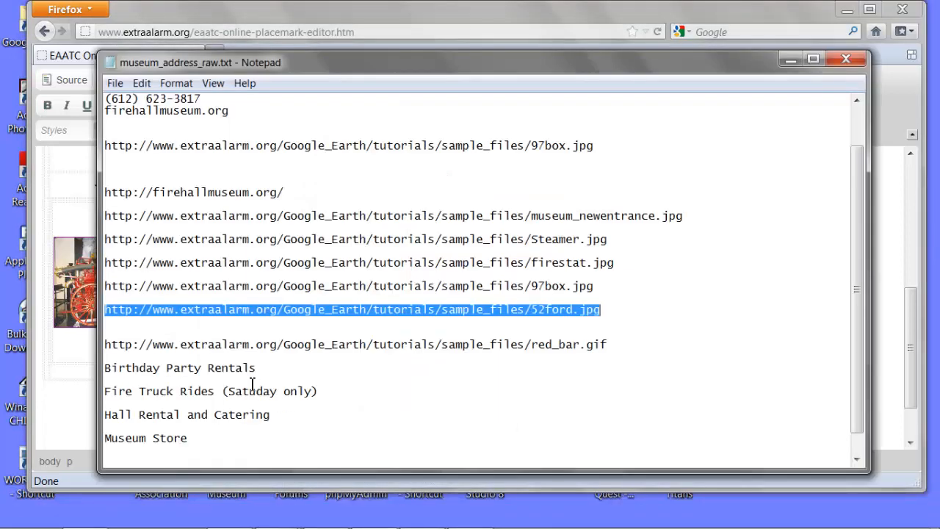
{"action": "left_click", "coordinate": [353, 397]}
{"action": "scroll", "coordinate": [371, 373], "scroll_direction": "down", "scroll_amount": 1}
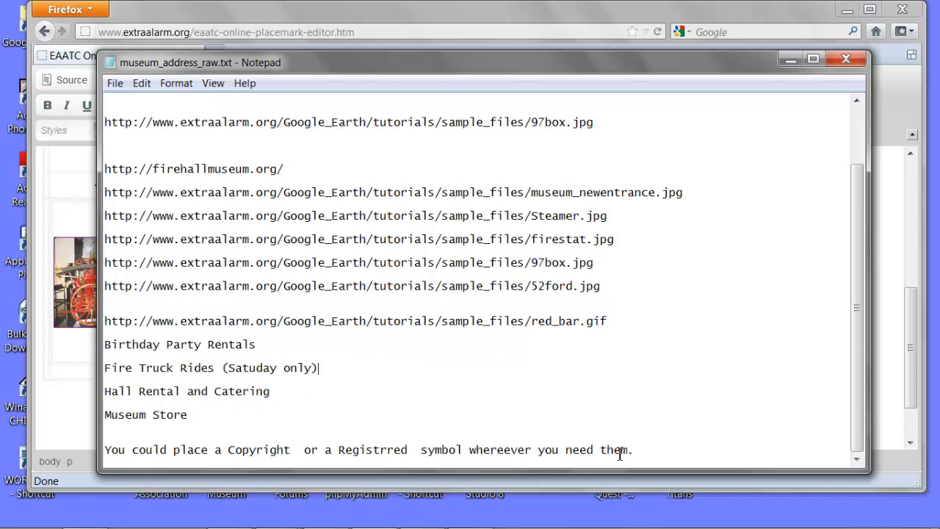
{"action": "left_click_drag", "start_coordinate": [635, 449], "coordinate": [286, 424]}
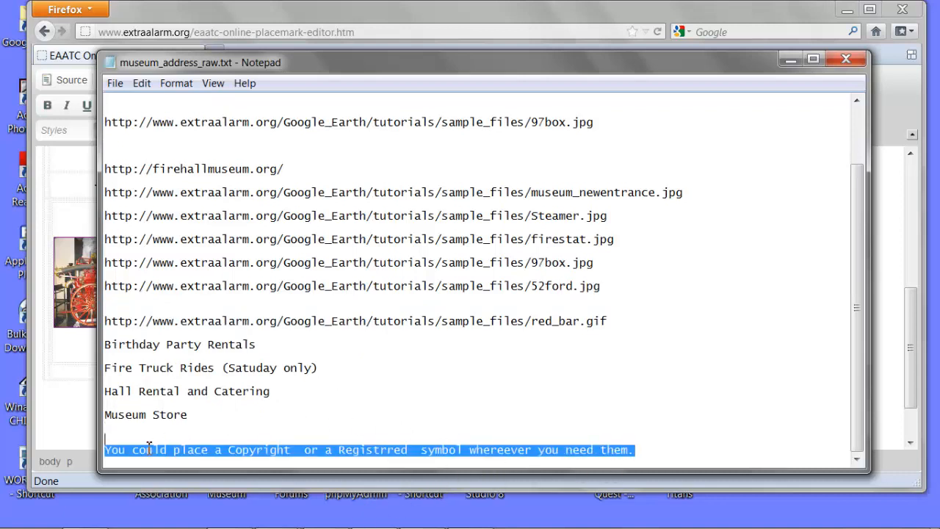
{"action": "left_click_drag", "start_coordinate": [149, 444], "coordinate": [113, 455]}
{"action": "left_click", "coordinate": [141, 83]}
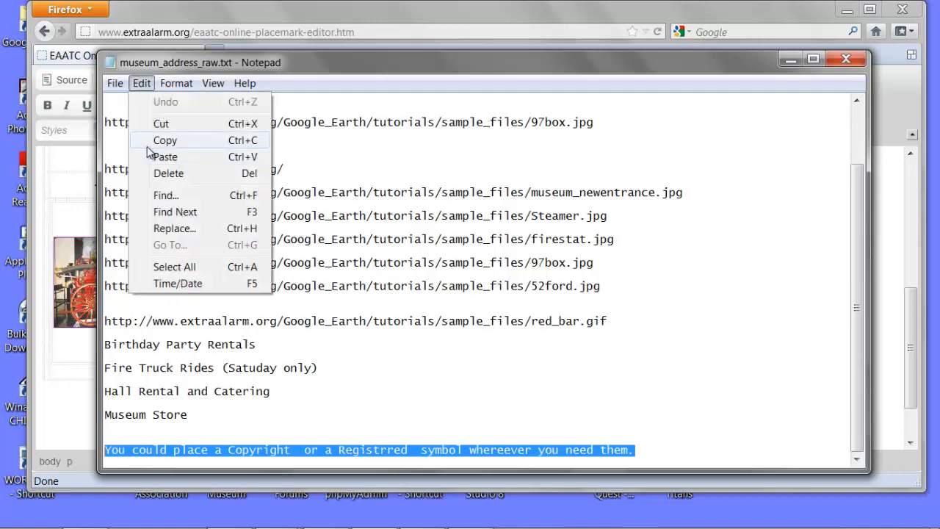
{"action": "left_click", "coordinate": [151, 141]}
{"action": "left_click", "coordinate": [790, 60]}
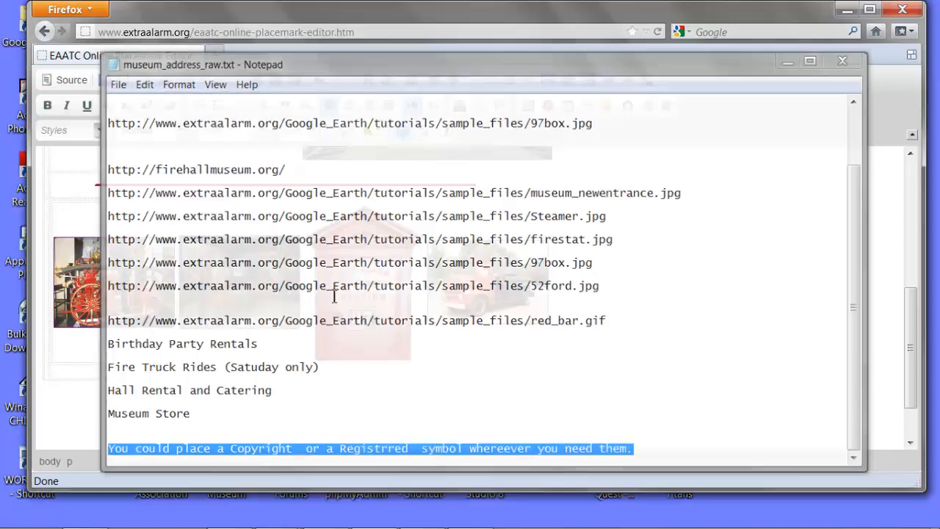
{"action": "key", "text": "ctrl+v"}
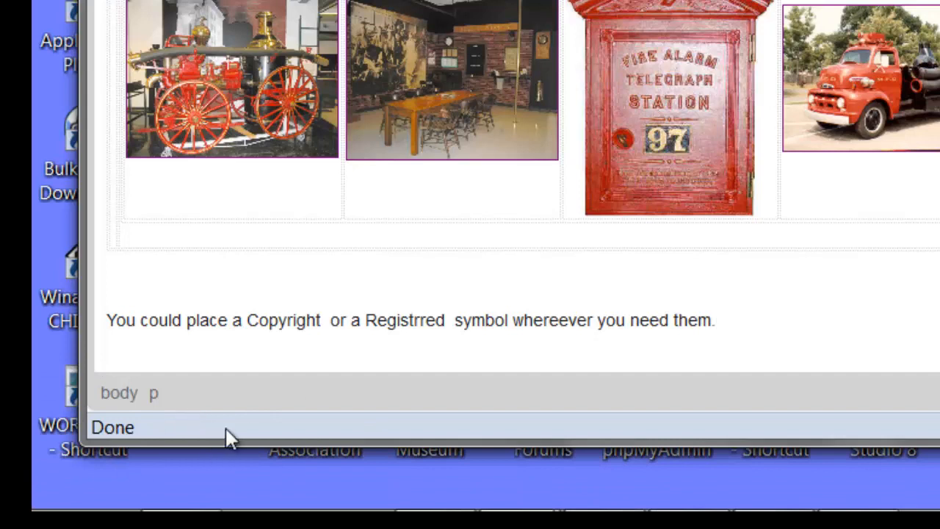
- Insert the © special character after the word "Copyright" in the sentence below the table
{"action": "left_click", "coordinate": [330, 323]}
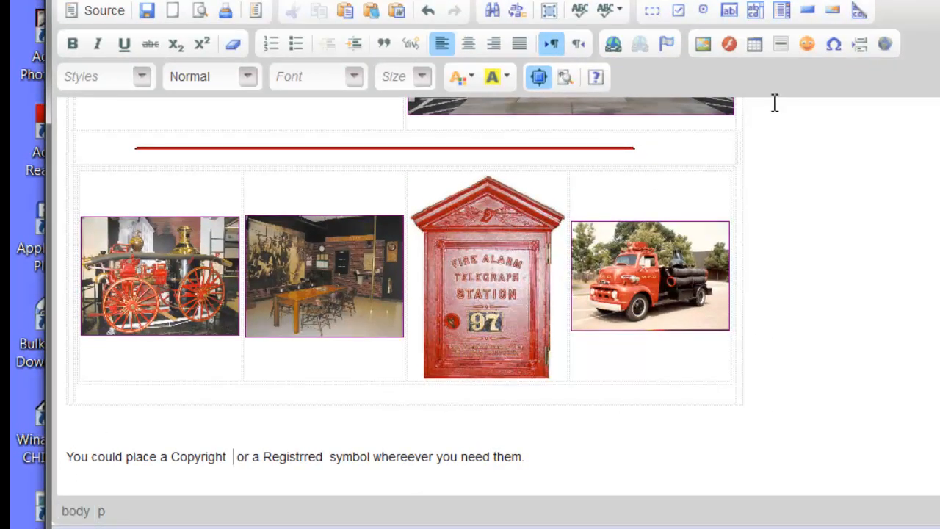
{"action": "left_click", "coordinate": [832, 48]}
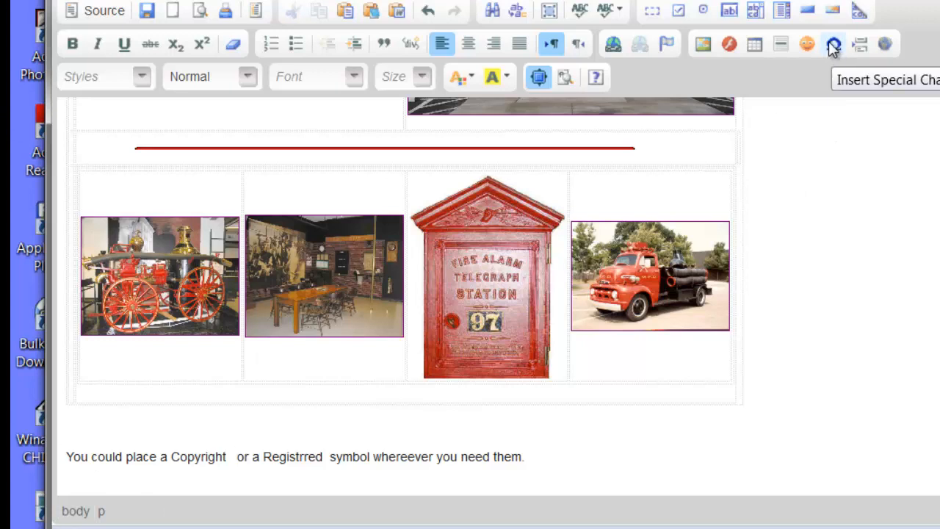
{"action": "left_click", "coordinate": [834, 46]}
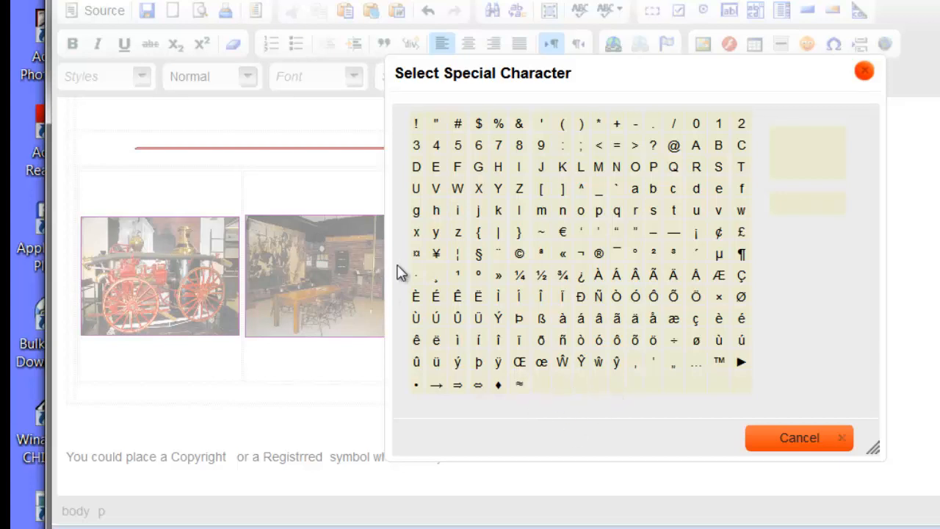
{"action": "left_click", "coordinate": [518, 254]}
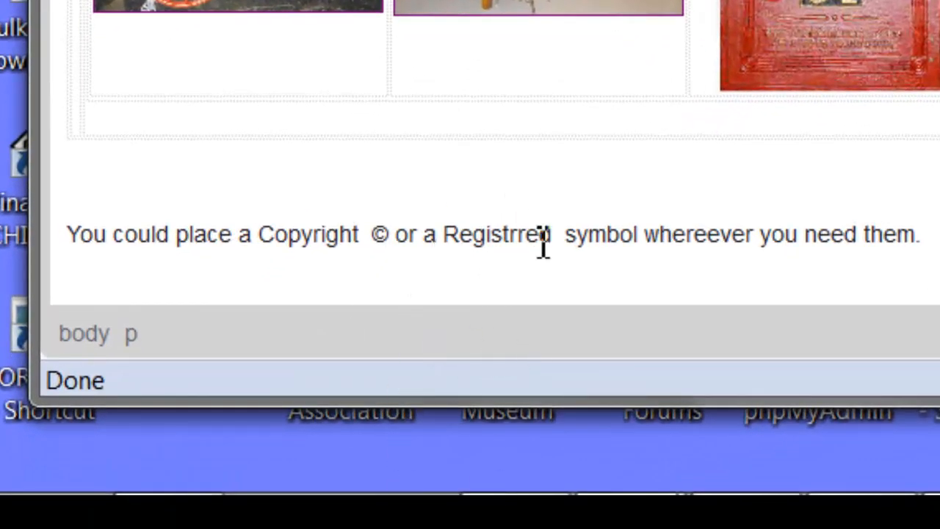
- Correct "Registrred" to "Registered" in the sentence below the table and place the insertion point directly after the word
{"action": "left_click", "coordinate": [519, 235]}
{"action": "key", "text": "BackSpace"}
{"action": "type", "text": "e"}
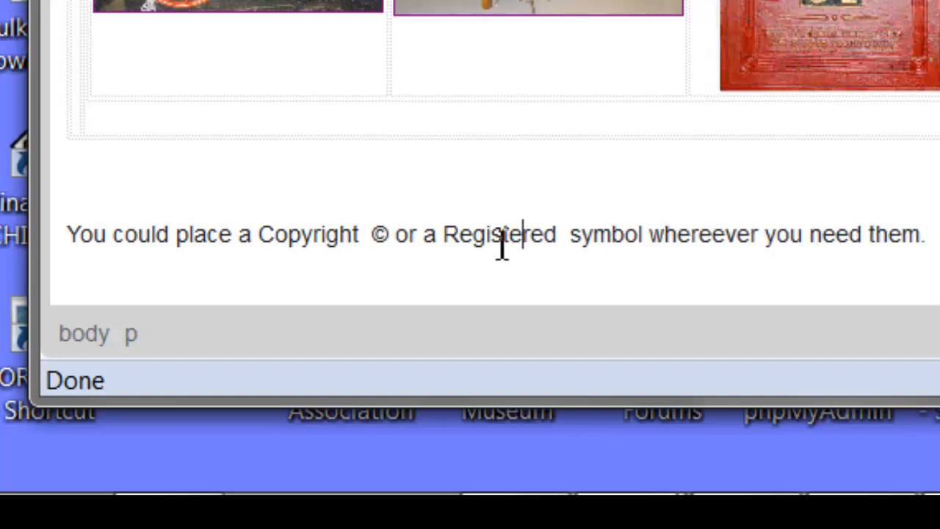
{"action": "left_click", "coordinate": [561, 236]}
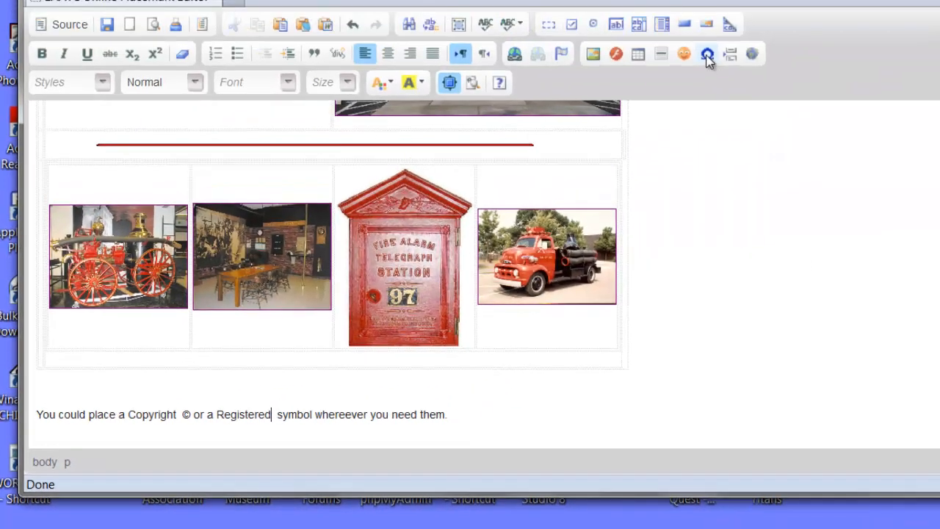
- Insert the ® special character after "Registered" in the sentence below the table and format it as superscript
{"action": "left_click", "coordinate": [707, 56]}
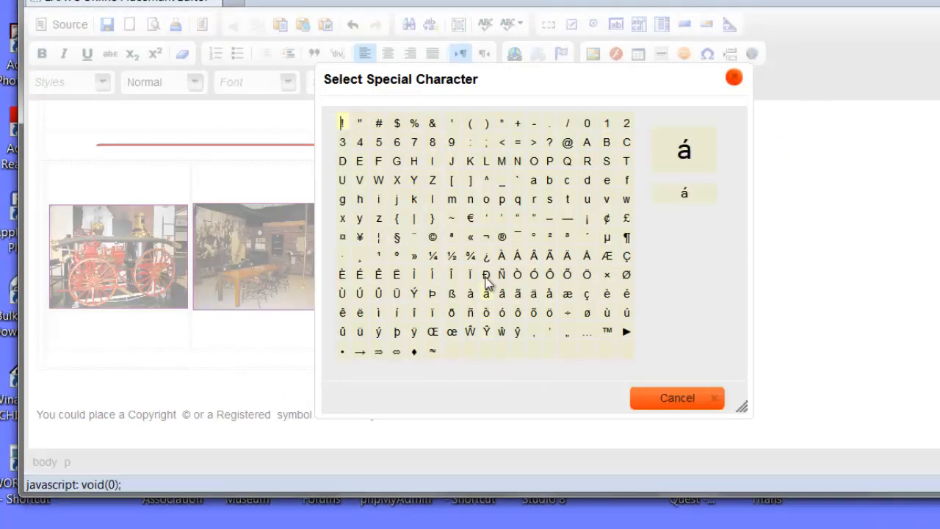
{"action": "left_click", "coordinate": [503, 237]}
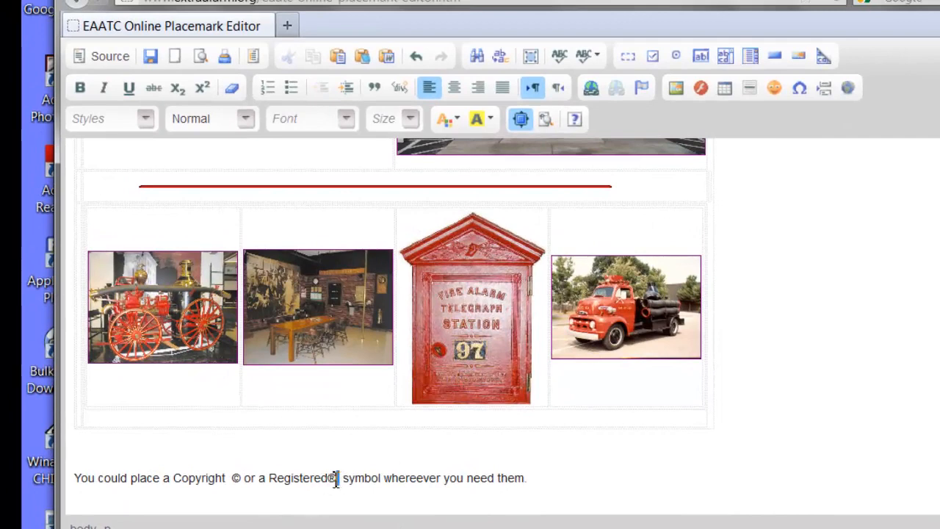
{"action": "double_click", "coordinate": [335, 478]}
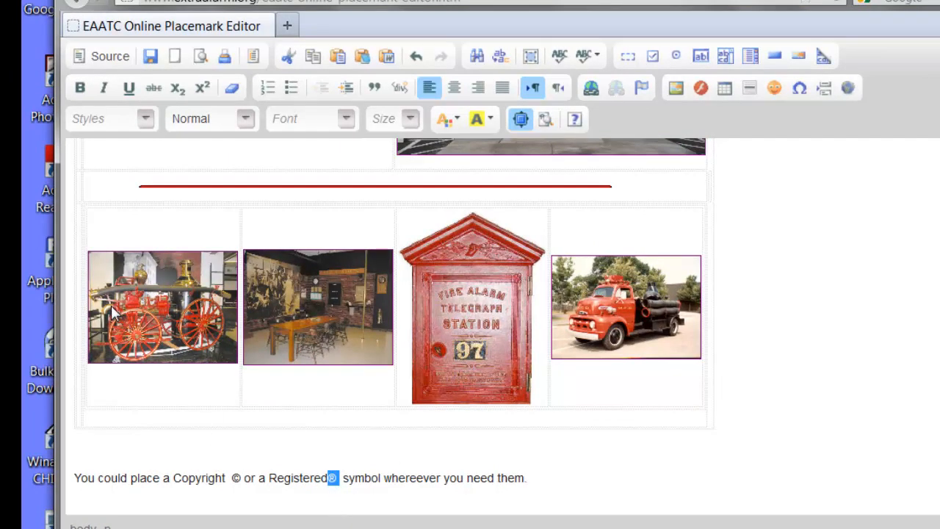
{"action": "left_click", "coordinate": [201, 90]}
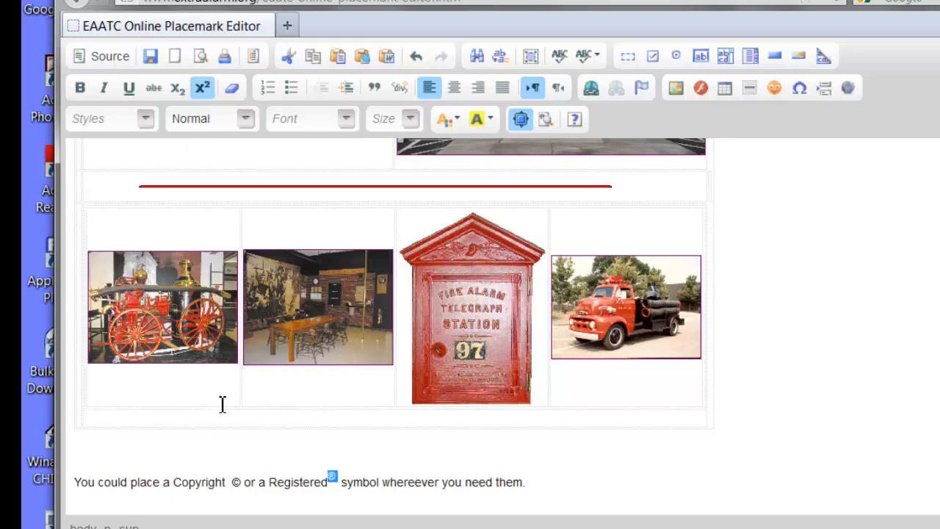
{"action": "left_click", "coordinate": [365, 505]}
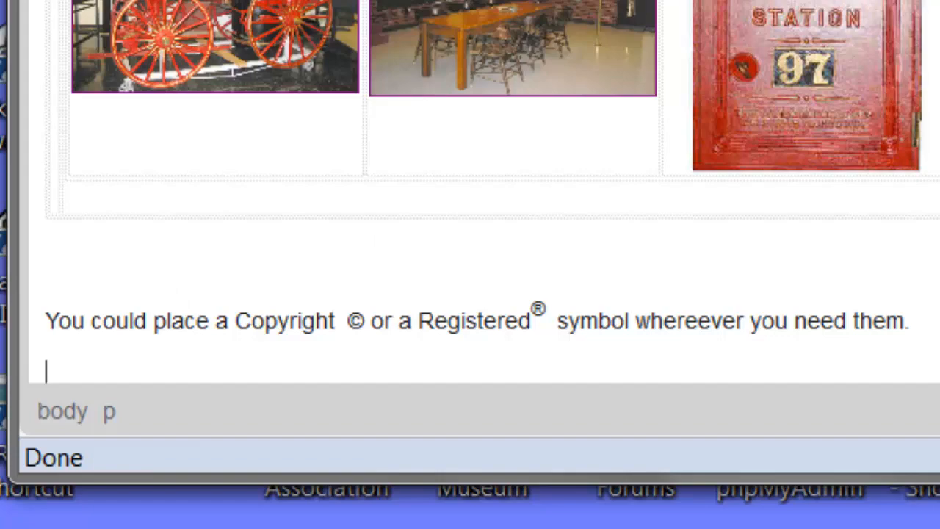
- Preview the placemark page, check the sentence with its symbols at full and narrower window widths, and close the preview
{"action": "left_click", "coordinate": [150, 83]}
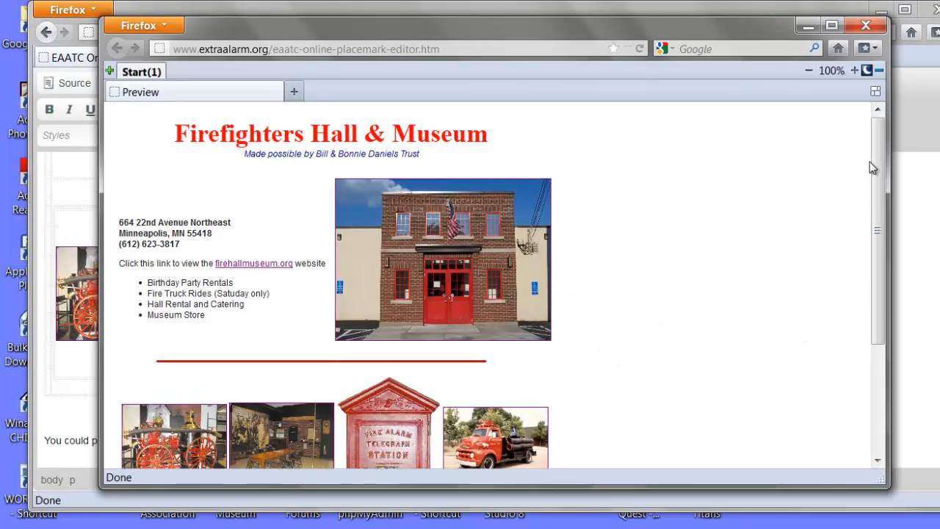
{"action": "left_click_drag", "start_coordinate": [874, 168], "coordinate": [895, 266]}
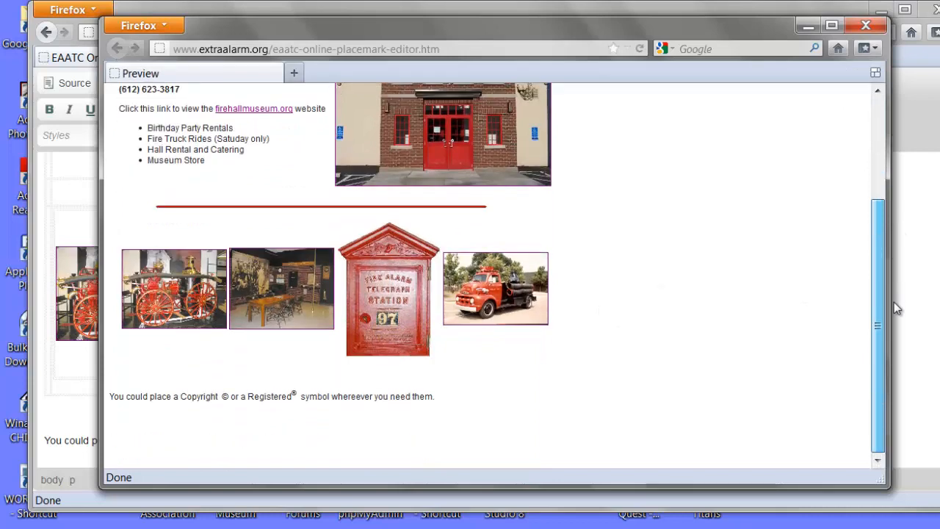
{"action": "left_click_drag", "start_coordinate": [894, 302], "coordinate": [892, 127]}
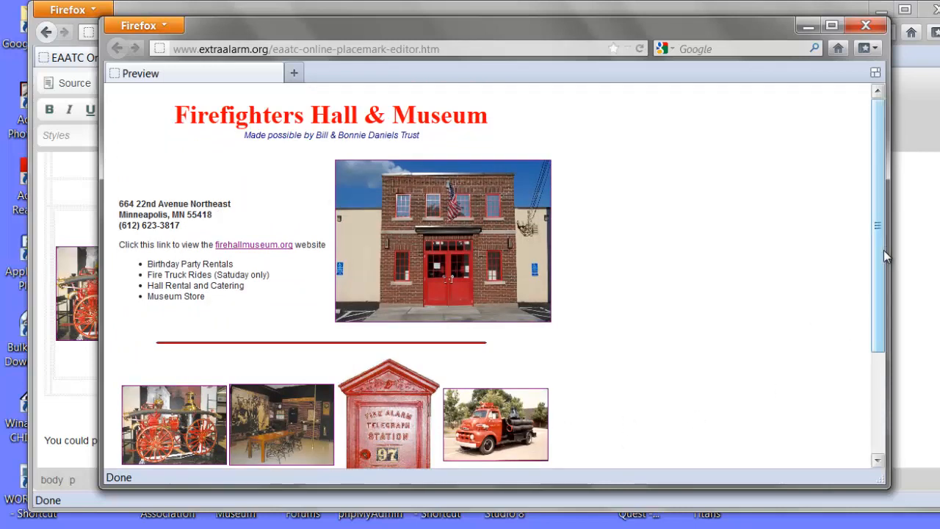
{"action": "left_click_drag", "start_coordinate": [881, 247], "coordinate": [905, 442]}
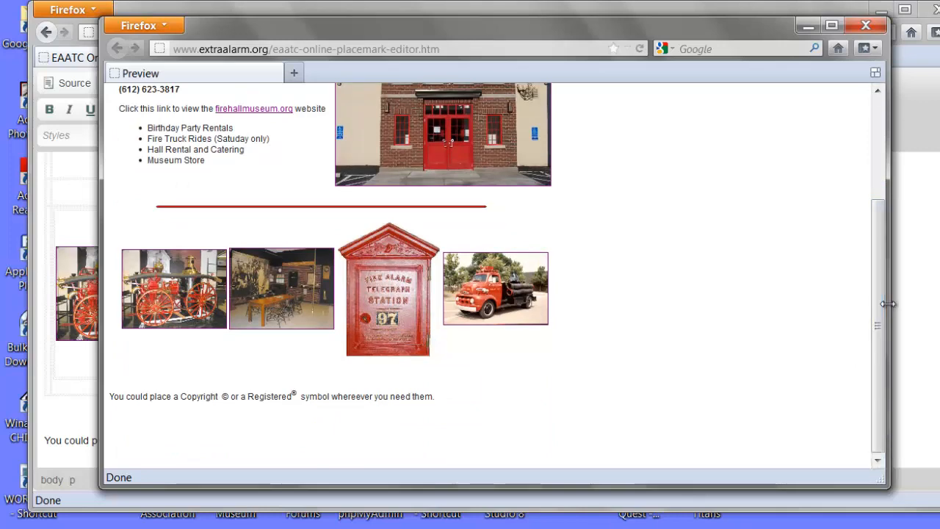
{"action": "left_click_drag", "start_coordinate": [888, 304], "coordinate": [719, 415]}
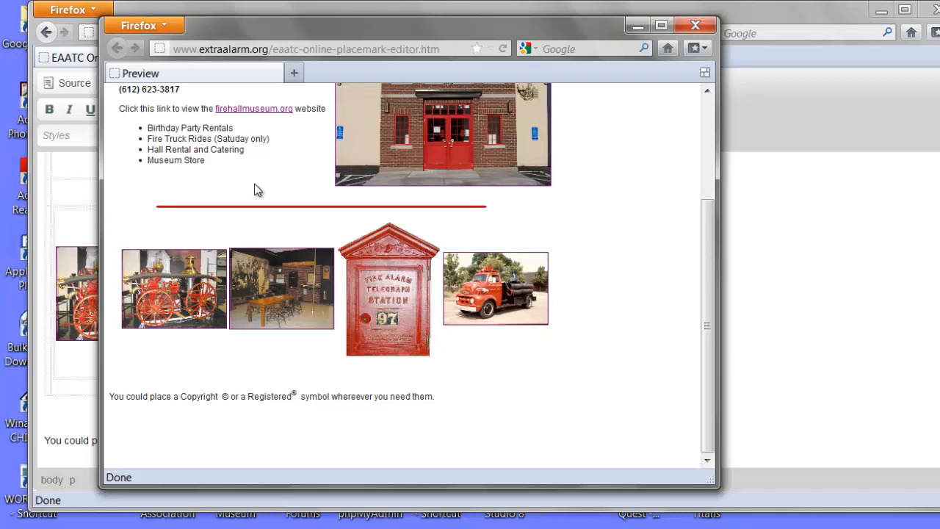
{"action": "left_click", "coordinate": [694, 26]}
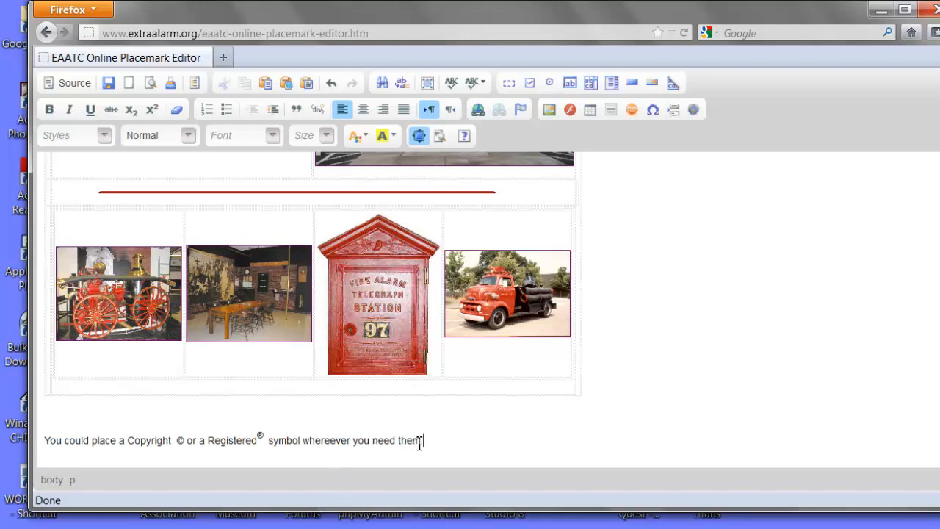
- Try centering the sentence below the table and check its position in a preview at a narrower window width
{"action": "left_click_drag", "start_coordinate": [420, 441], "coordinate": [52, 449]}
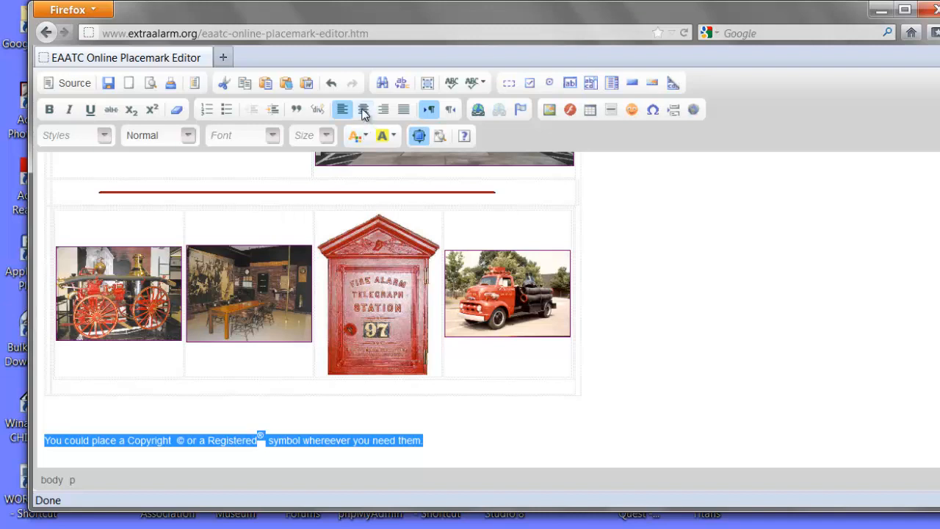
{"action": "key", "text": "ctrl+e"}
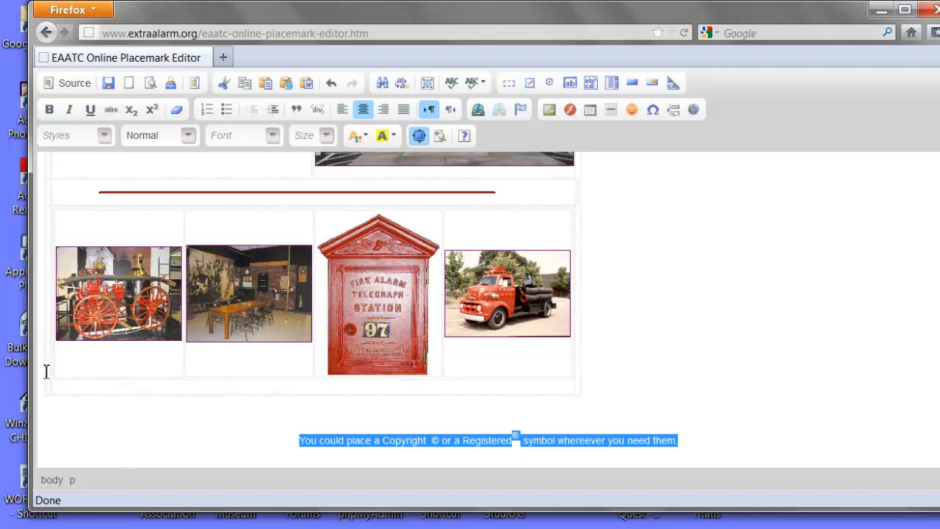
{"action": "left_click", "coordinate": [150, 86]}
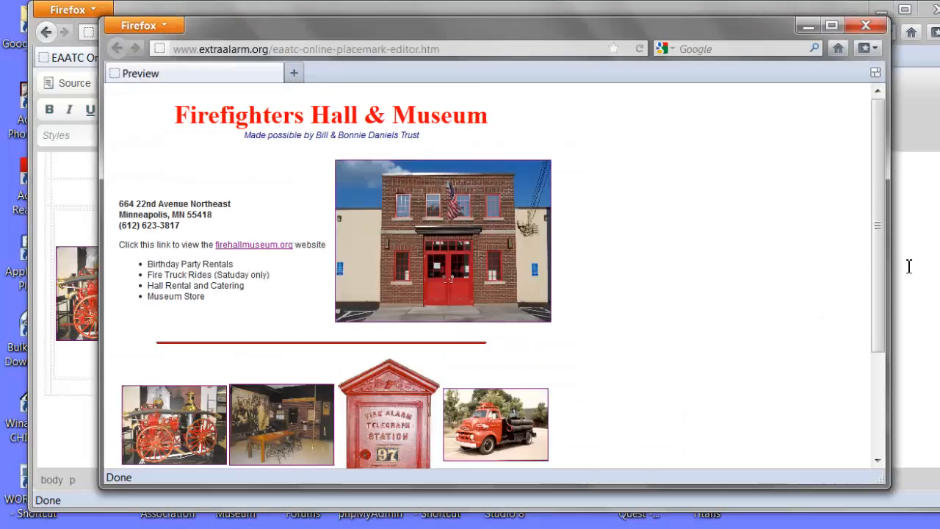
{"action": "scroll", "coordinate": [875, 249], "scroll_direction": "down", "scroll_amount": 3}
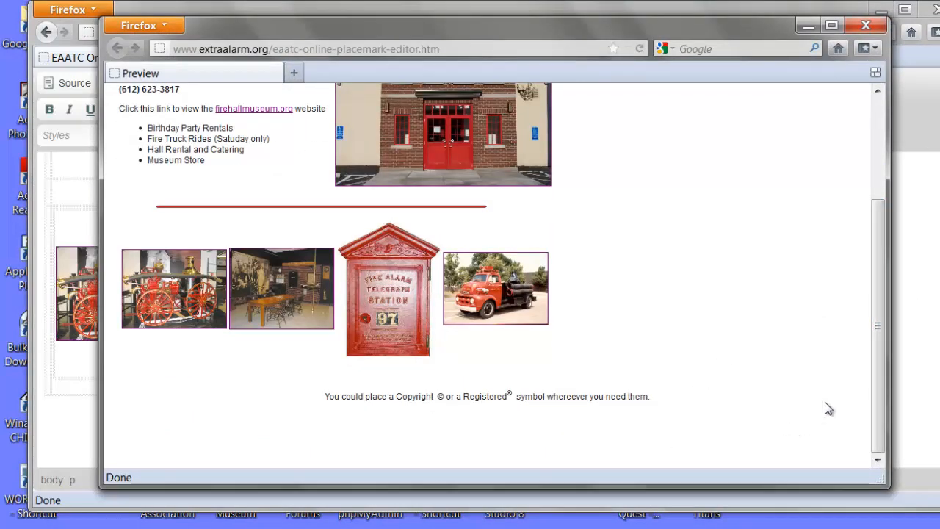
{"action": "left_click_drag", "start_coordinate": [890, 383], "coordinate": [808, 429]}
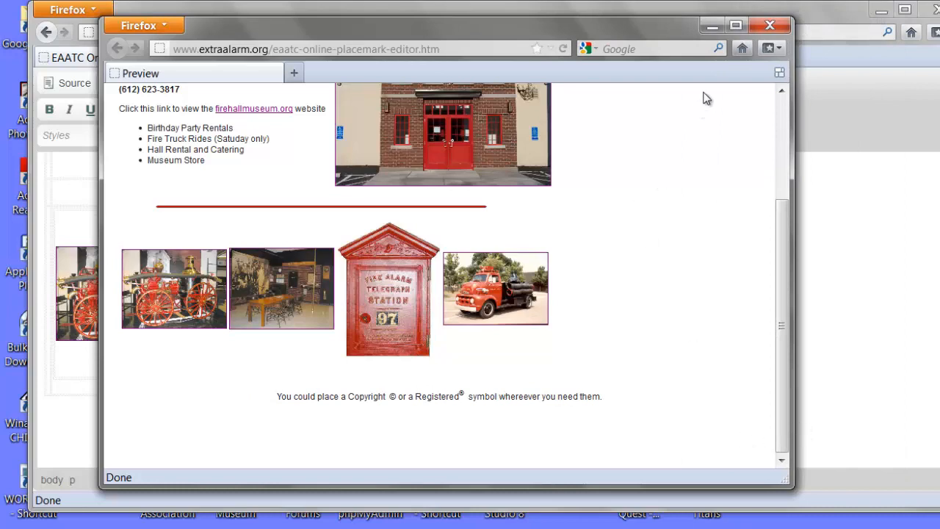
{"action": "left_click", "coordinate": [768, 27]}
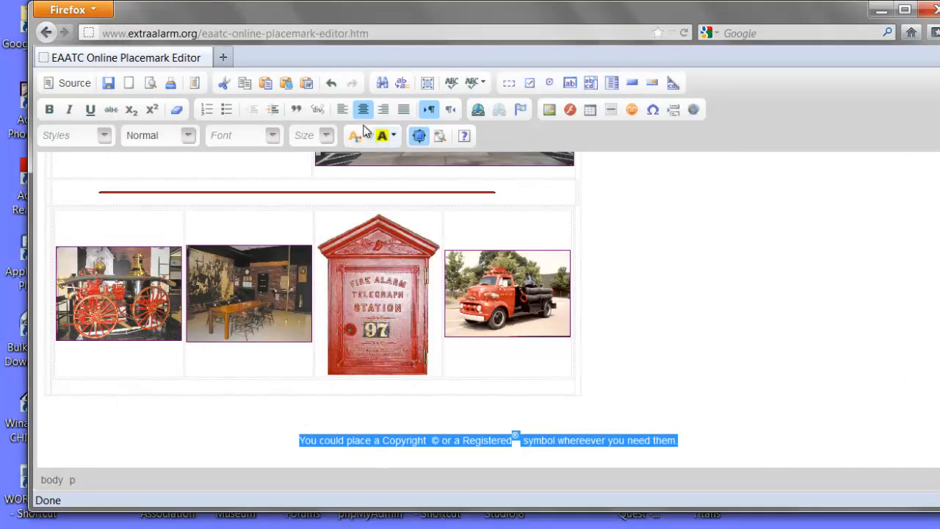
- Align the sentence below the table back to the left
{"action": "left_click", "coordinate": [342, 109]}
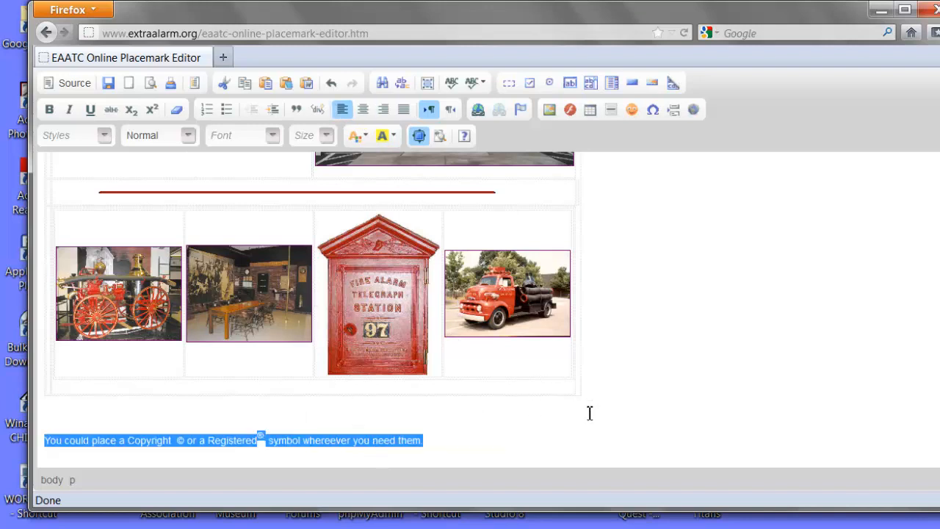
{"action": "left_click", "coordinate": [518, 433]}
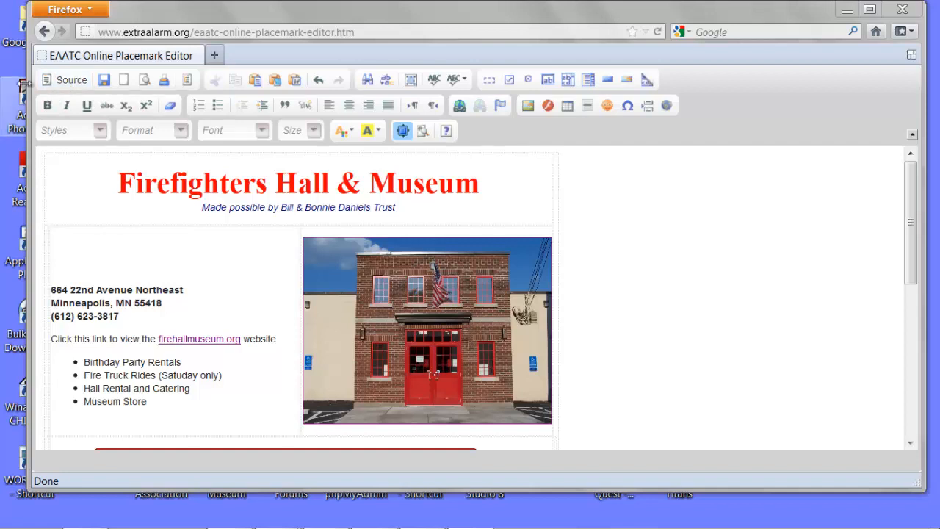
- Copy the placemark's entire HTML source code from the editor and minimize the browser window
{"action": "left_click", "coordinate": [62, 80]}
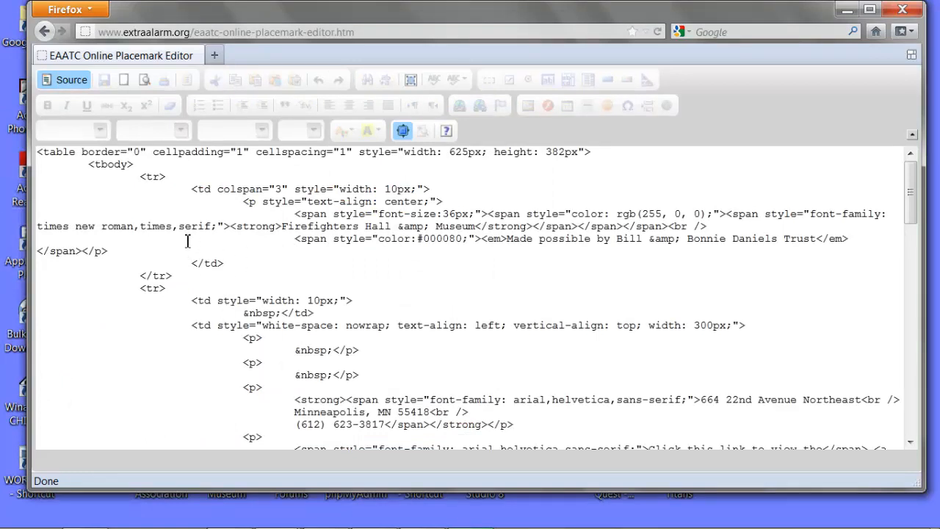
{"action": "left_click", "coordinate": [409, 81]}
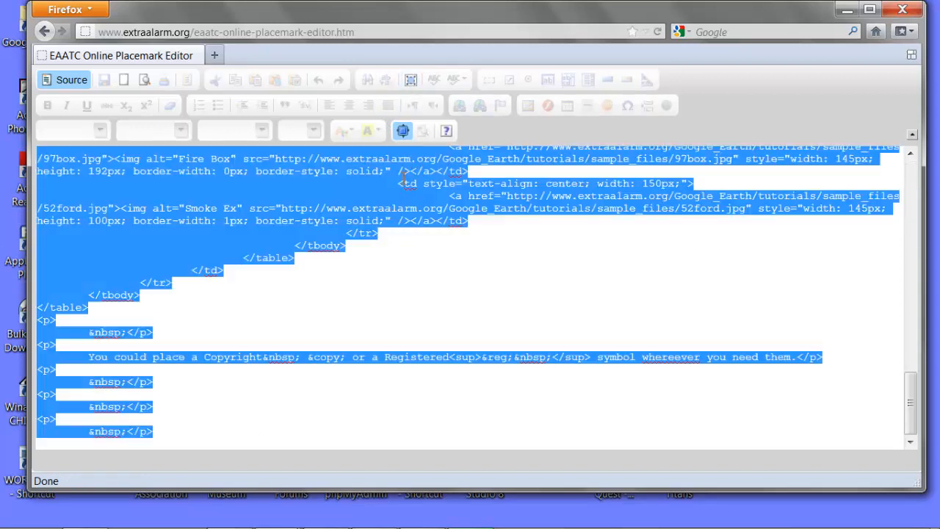
{"action": "right_click", "coordinate": [252, 198]}
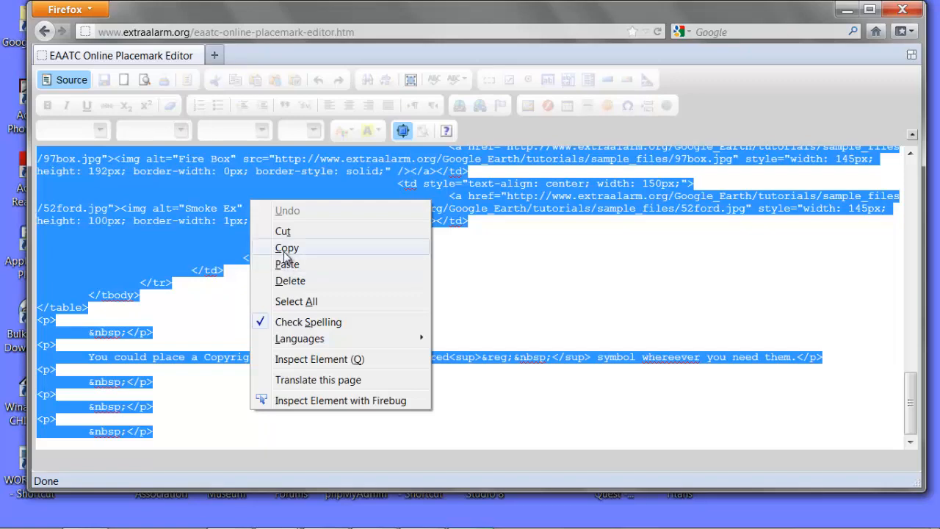
{"action": "left_click", "coordinate": [286, 249]}
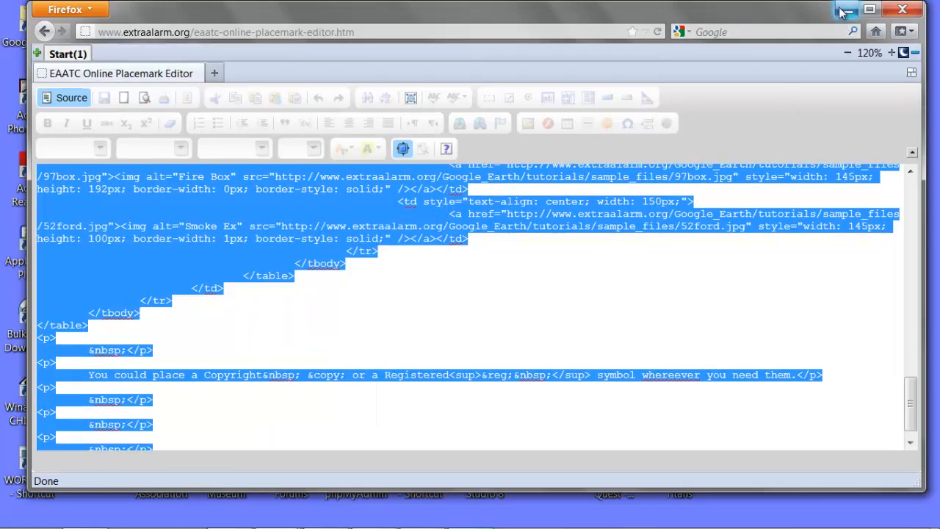
{"action": "left_click", "coordinate": [845, 11]}
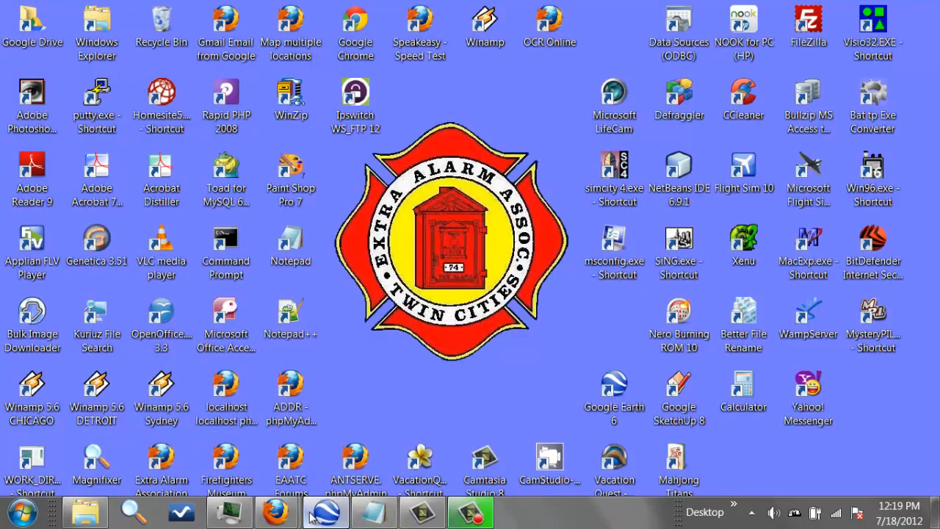
- Switch to Google Earth and add a new placemark on the sports field with the copied HTML code as its description
{"action": "left_click", "coordinate": [310, 512]}
{"action": "left_click", "coordinate": [262, 58]}
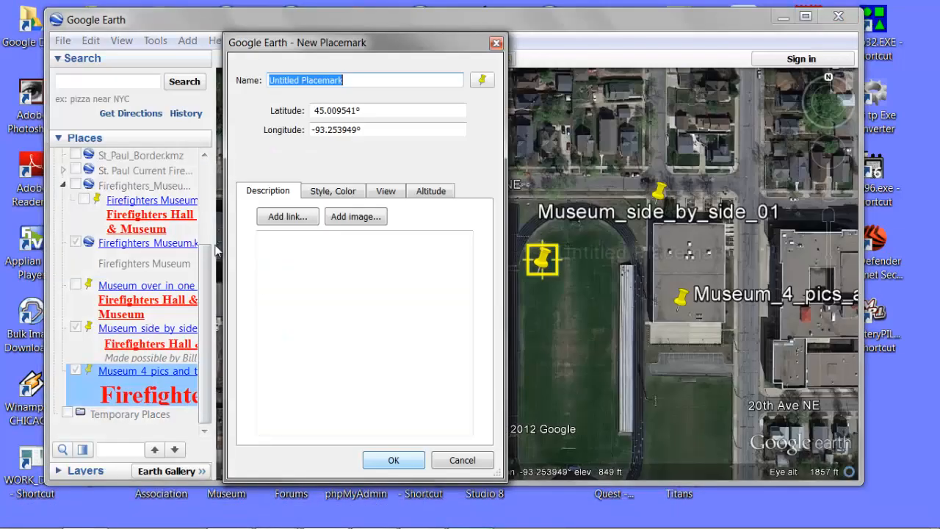
{"action": "left_click_drag", "start_coordinate": [541, 267], "coordinate": [546, 382]}
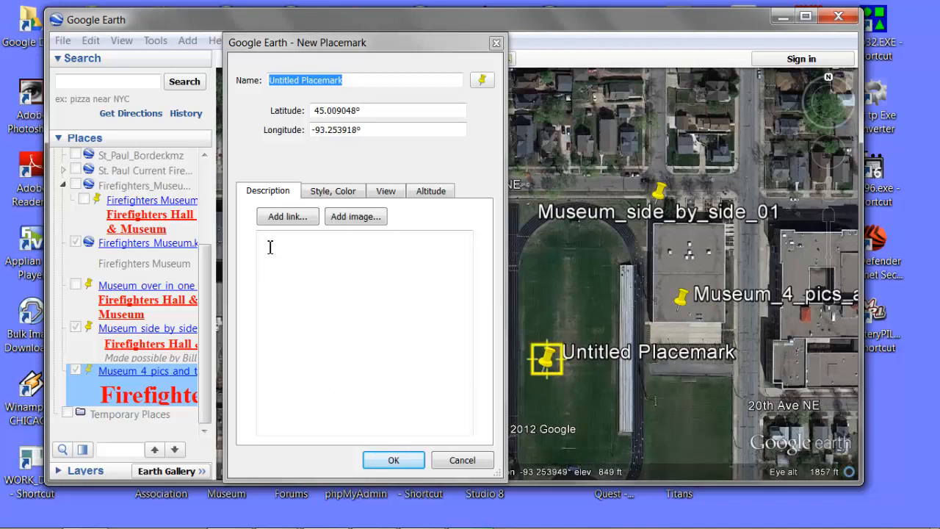
{"action": "right_click", "coordinate": [242, 232]}
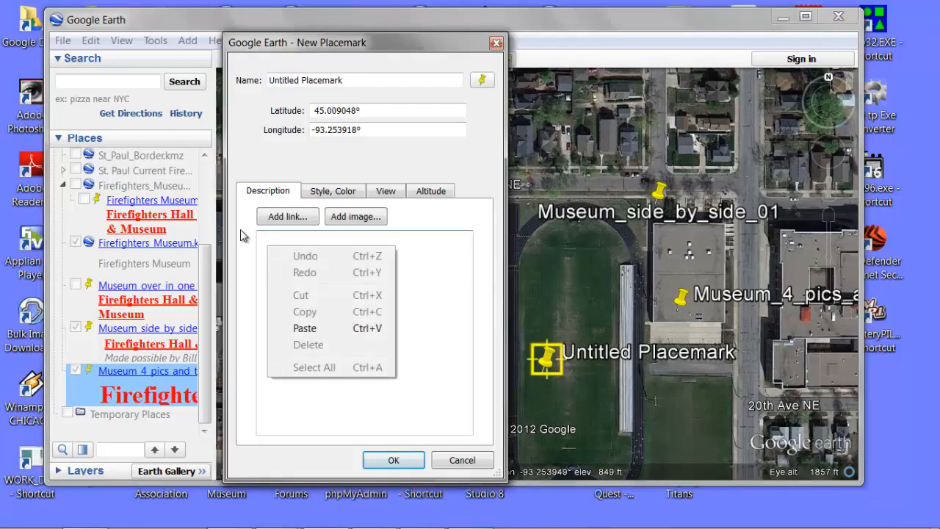
{"action": "left_click", "coordinate": [302, 331]}
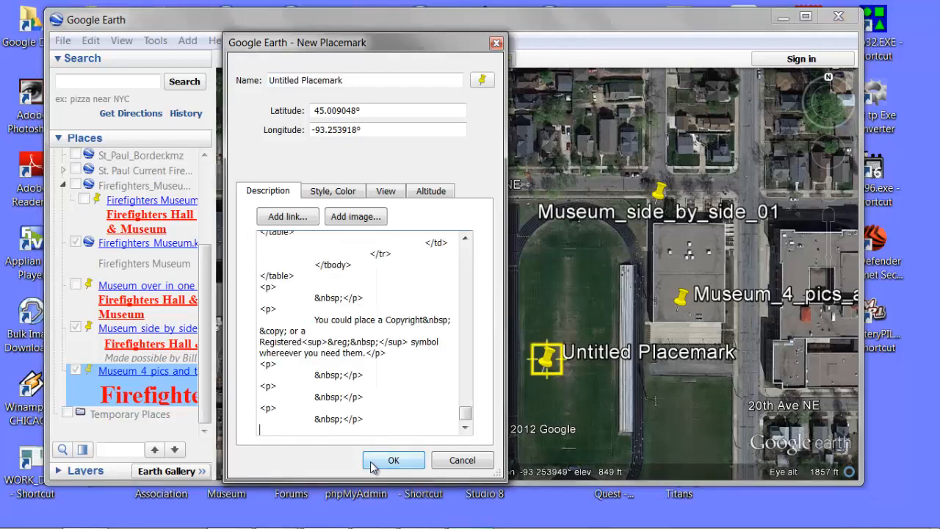
{"action": "left_click", "coordinate": [389, 460]}
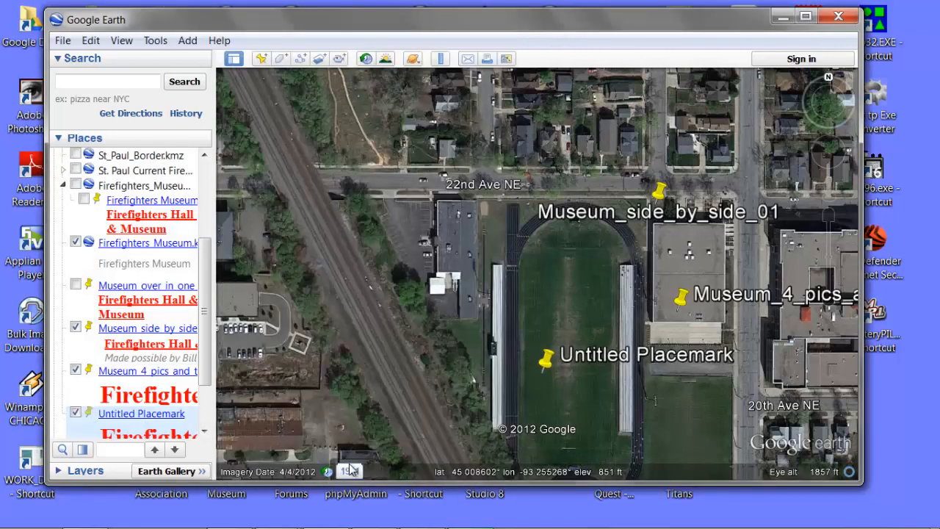
- Open the new placemark's balloon to check its content, and test the steam engine picture's link to the full-size image
{"action": "left_click", "coordinate": [544, 359]}
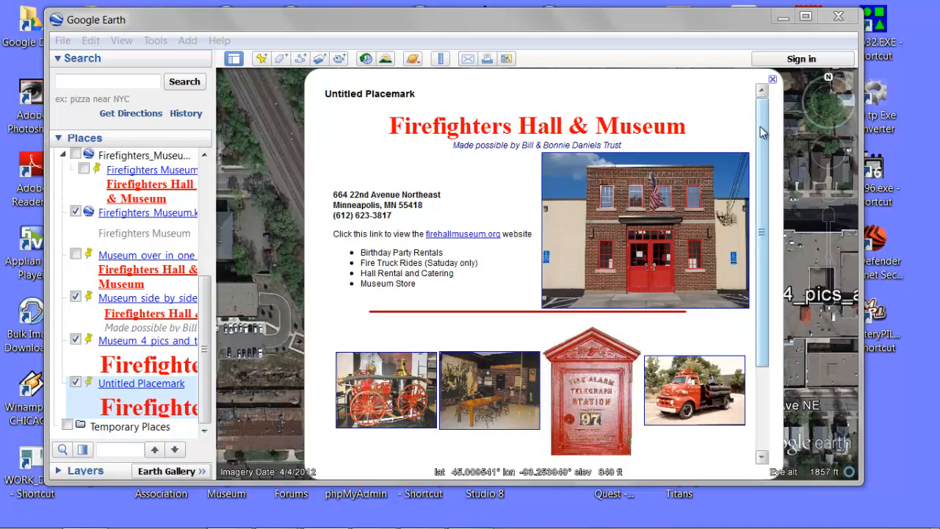
{"action": "left_click_drag", "start_coordinate": [761, 130], "coordinate": [762, 96]}
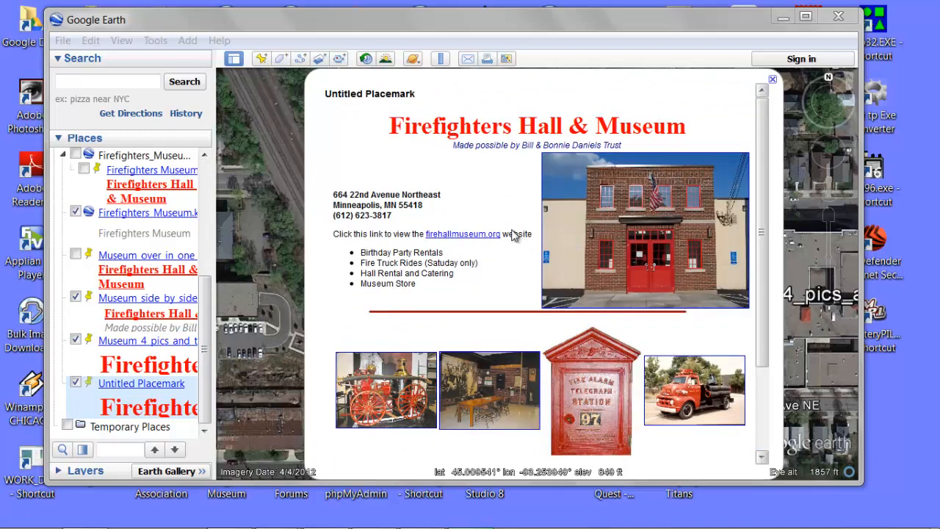
{"action": "left_click", "coordinate": [567, 220]}
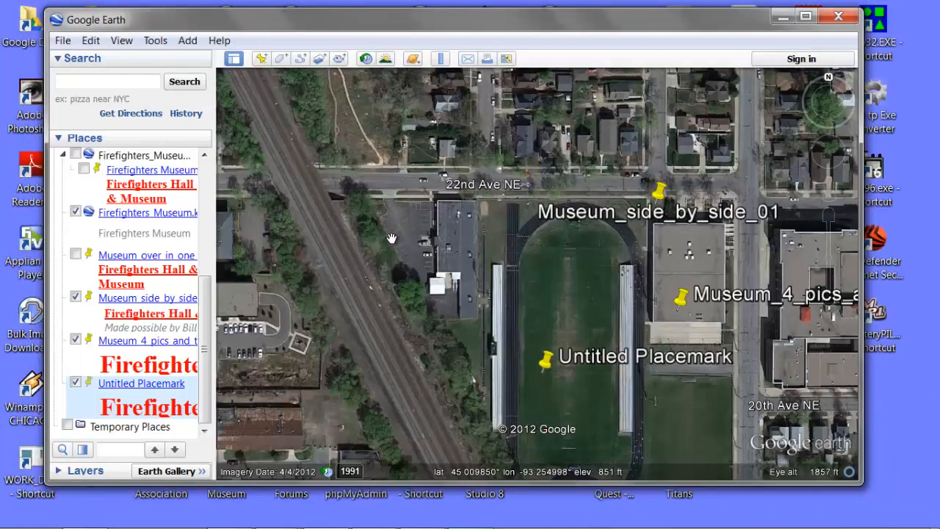
{"action": "left_click", "coordinate": [545, 363]}
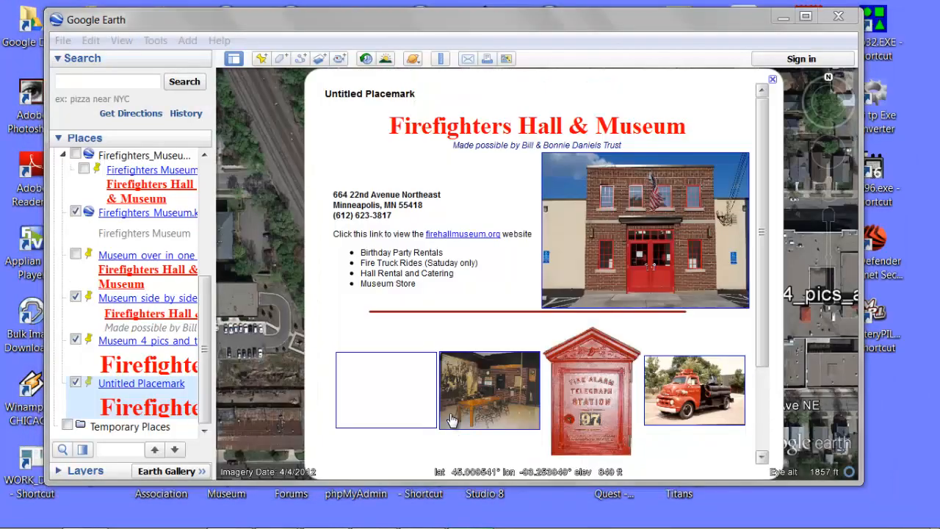
{"action": "left_click", "coordinate": [389, 404]}
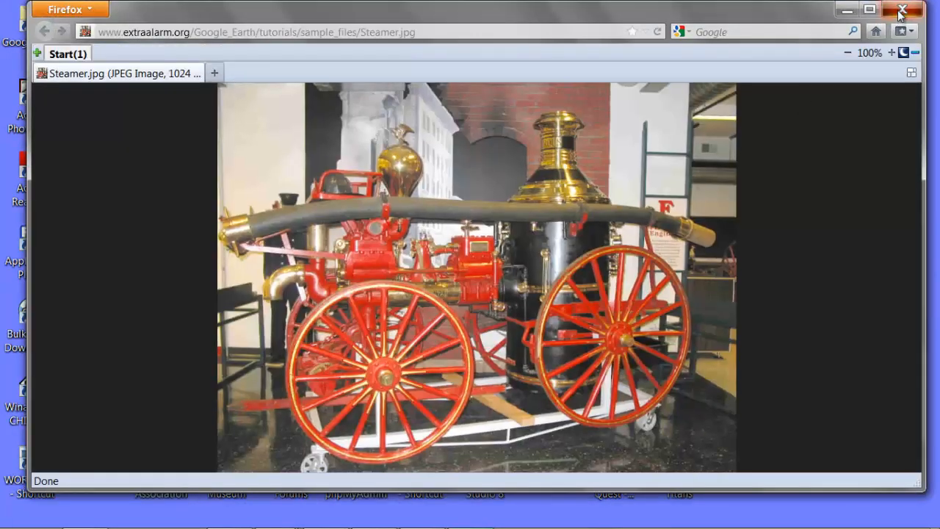
{"action": "left_click", "coordinate": [902, 9]}
{"action": "left_click", "coordinate": [553, 371]}
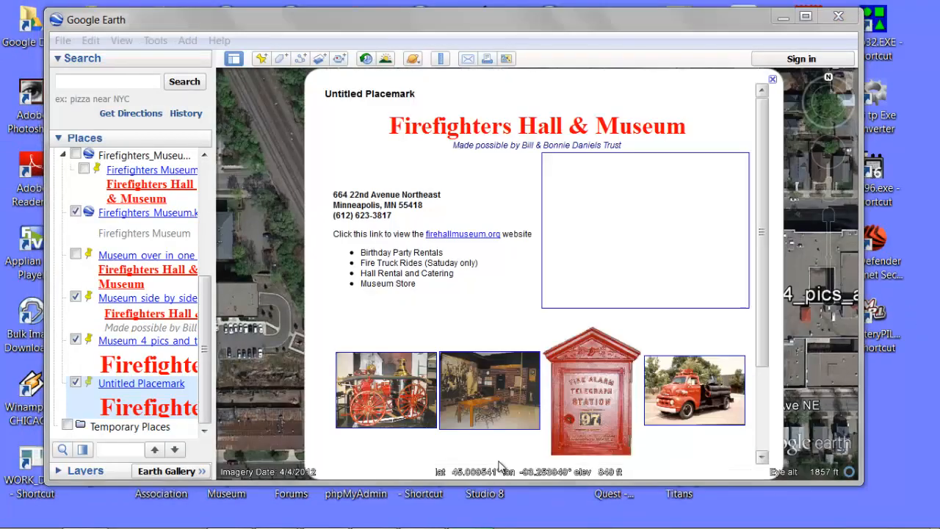
- Test the full-size image links of the fire alarm box and fire station interior pictures, closing each image after viewing
{"action": "left_click", "coordinate": [614, 408]}
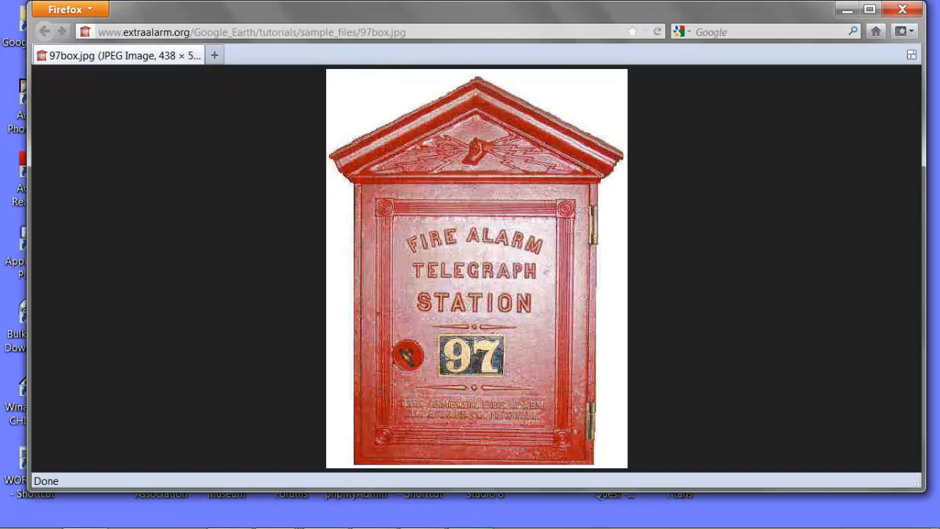
{"action": "left_click", "coordinate": [903, 9]}
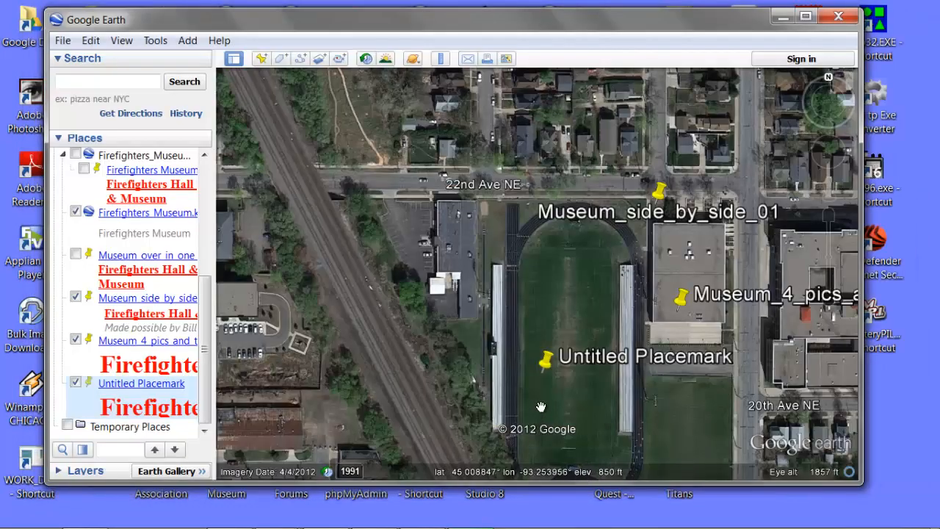
{"action": "left_click", "coordinate": [546, 359]}
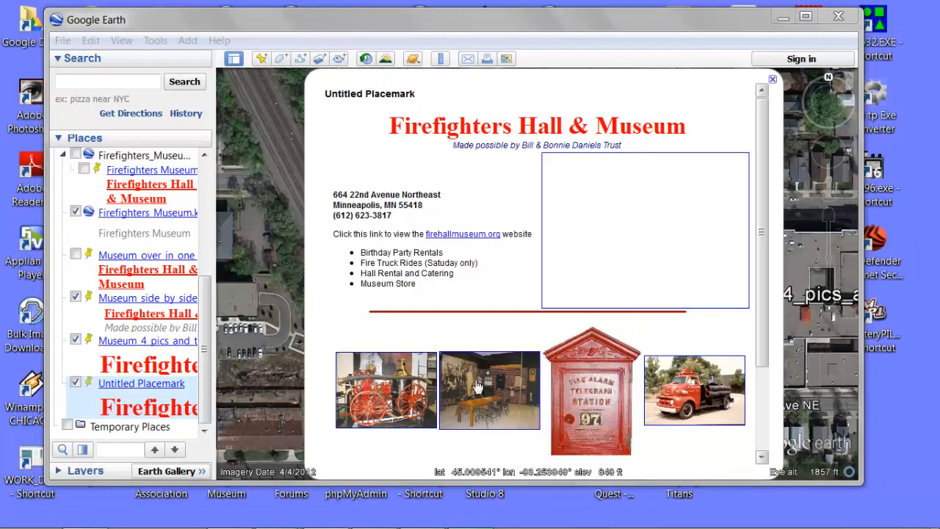
{"action": "left_click", "coordinate": [478, 386]}
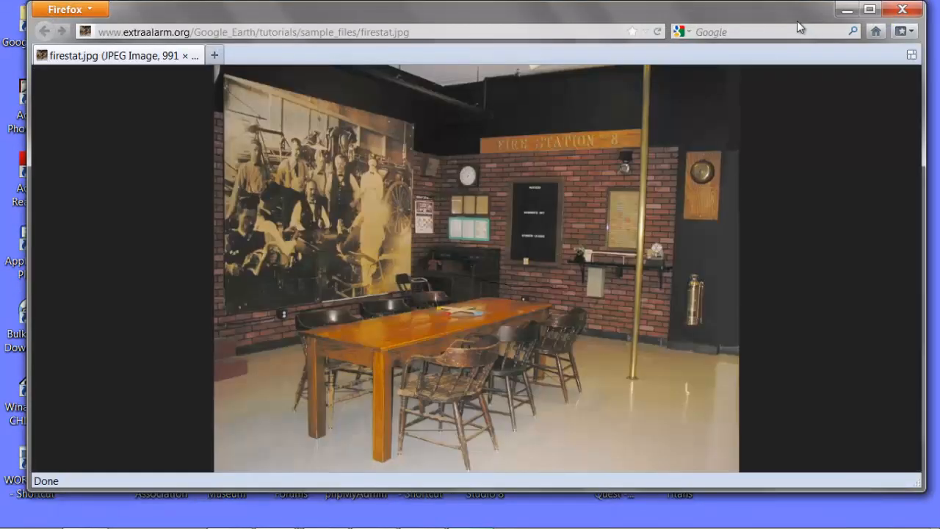
{"action": "left_click", "coordinate": [902, 9]}
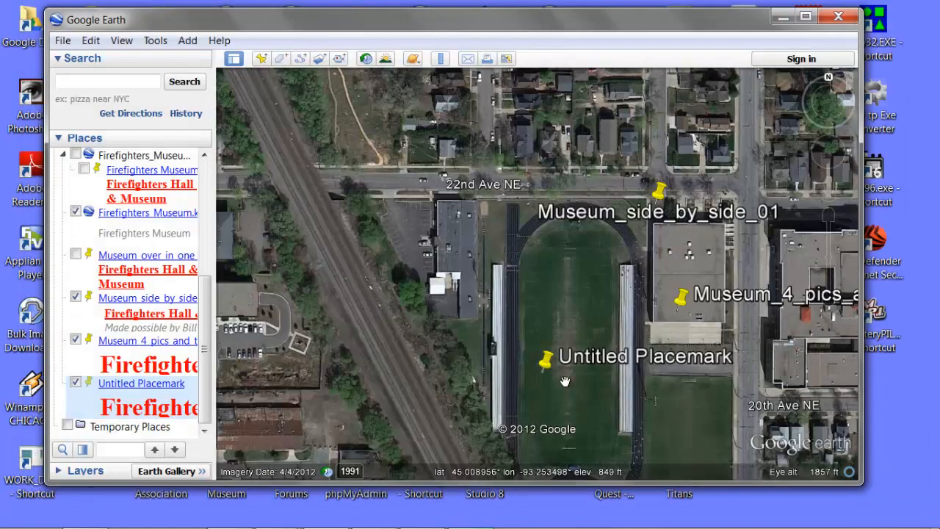
- Test the fire truck picture's link to its full-size image, close the image and reopen the Untitled Placemark's balloon
{"action": "left_click", "coordinate": [547, 363]}
{"action": "left_click", "coordinate": [686, 392]}
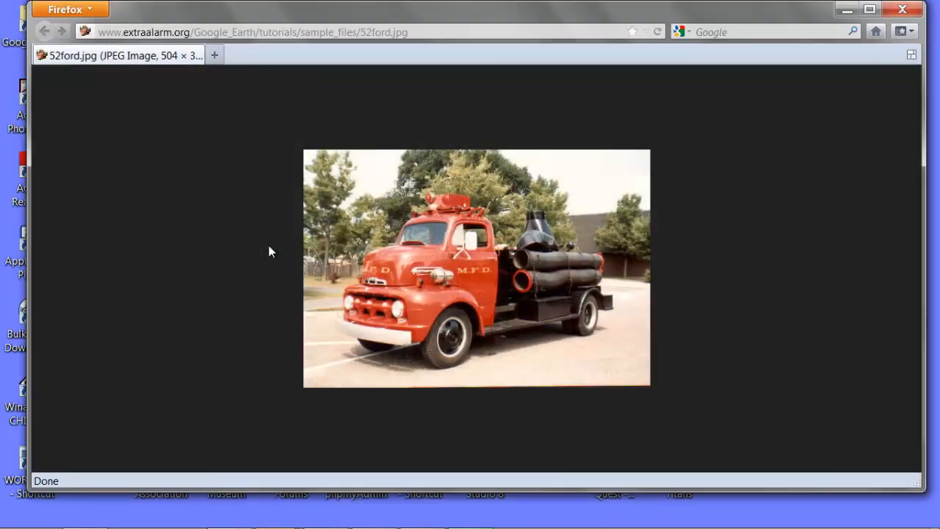
{"action": "left_click", "coordinate": [902, 8]}
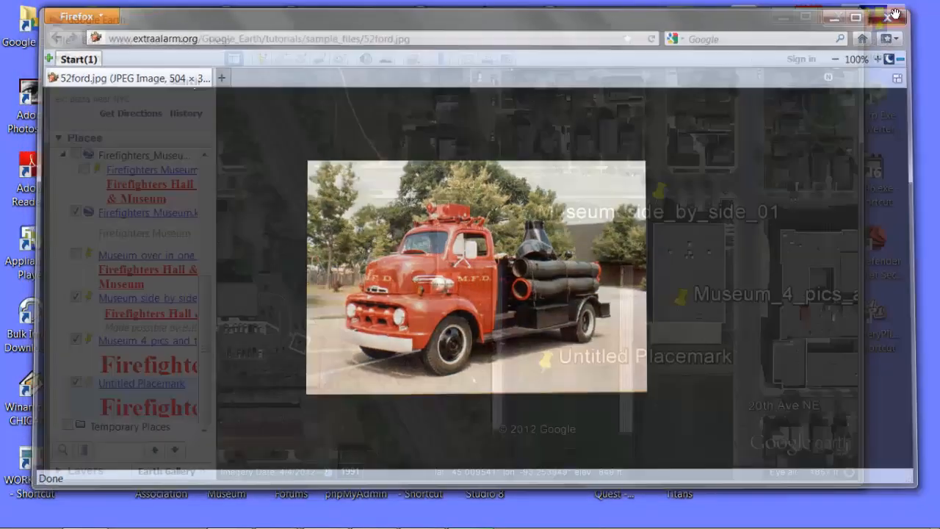
{"action": "left_click", "coordinate": [546, 362]}
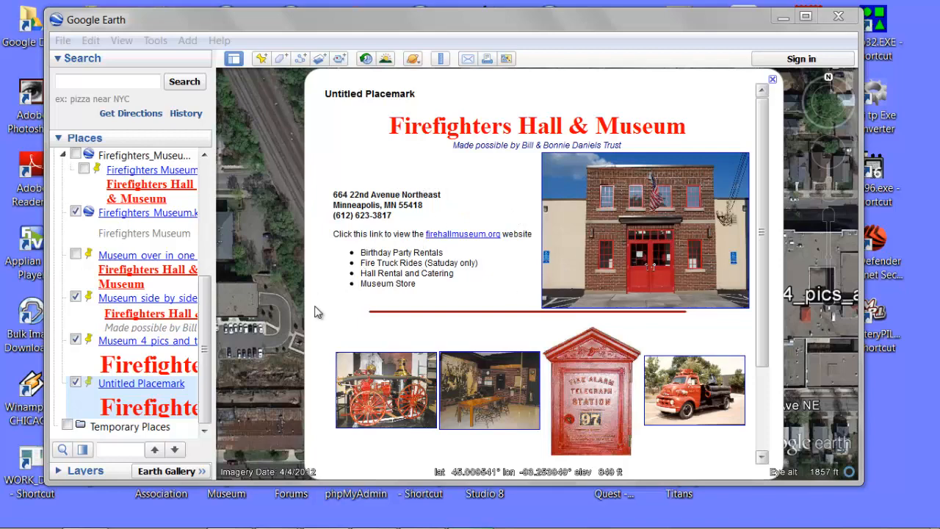
- View the balloons of the Museum_4_pics_and_title and Museum_side_by_side_01 placemarks for comparison and close the last one
{"action": "left_click", "coordinate": [116, 345]}
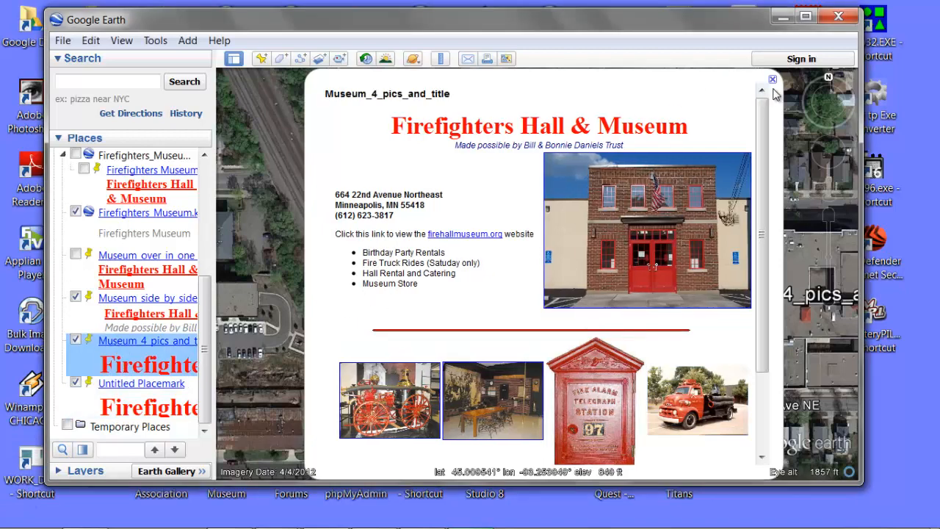
{"action": "key", "text": "Up"}
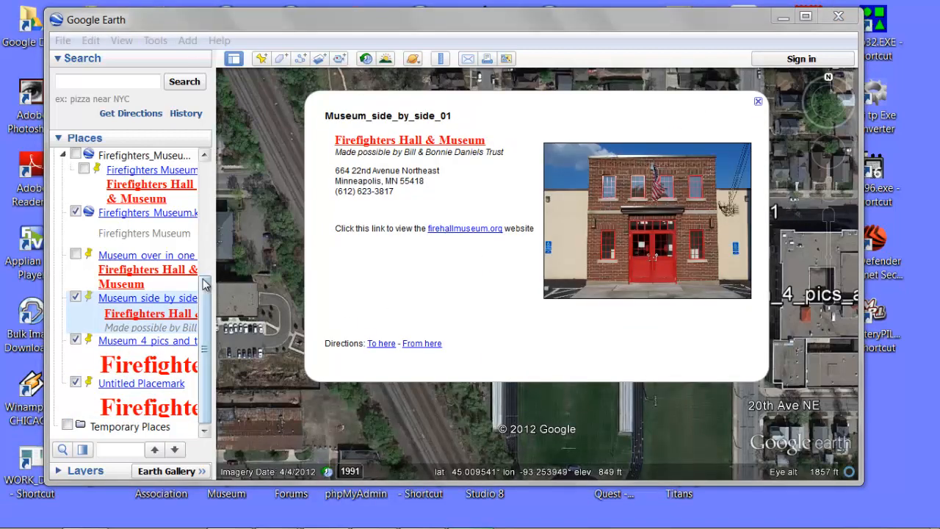
{"action": "left_click", "coordinate": [757, 102]}
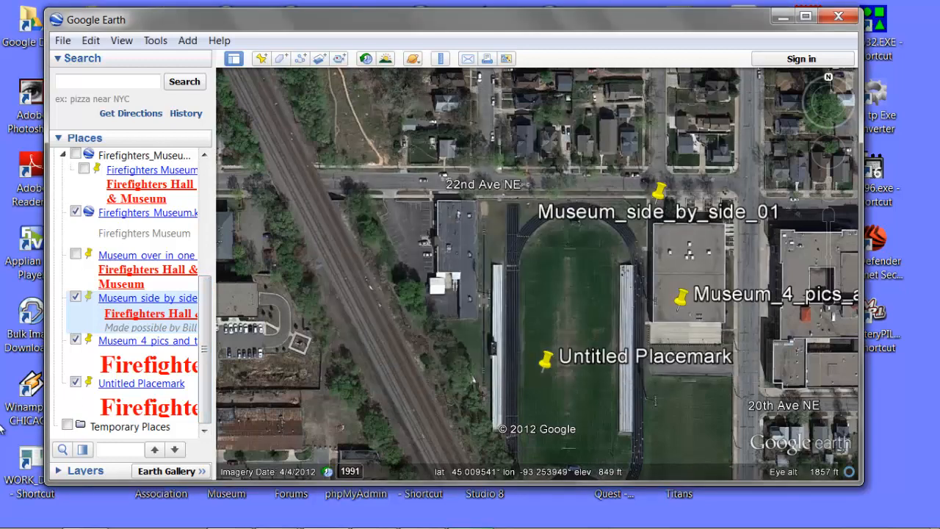
- Reopen the Untitled Placemark's balloon and review its content down to the sentence with the copyright and registered symbols
{"action": "left_click", "coordinate": [125, 393]}
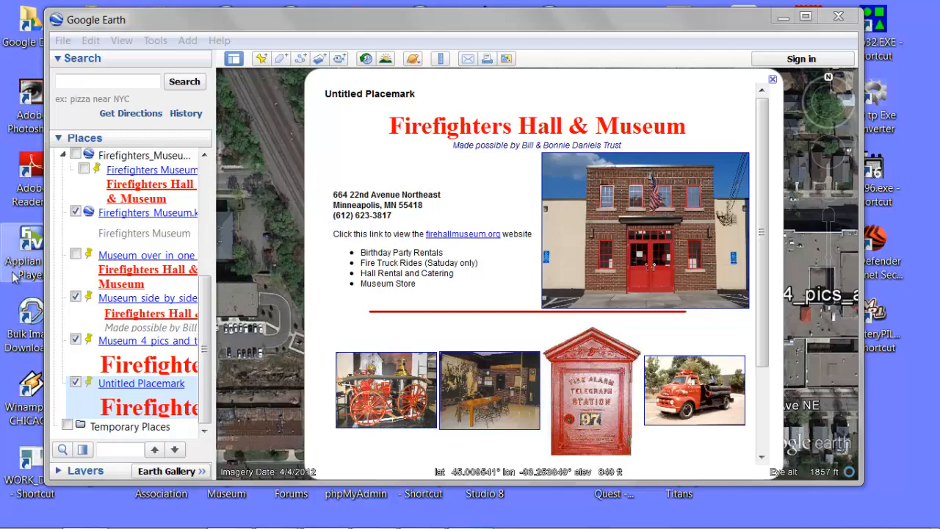
{"action": "left_click", "coordinate": [75, 296]}
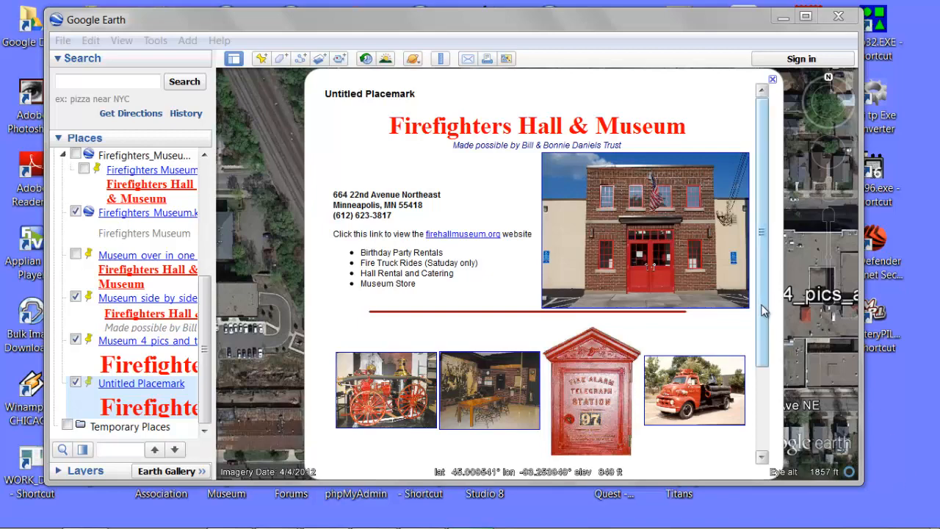
{"action": "scroll", "coordinate": [776, 339], "scroll_direction": "down", "scroll_amount": 2}
{"action": "scroll", "coordinate": [776, 338], "scroll_direction": "down", "scroll_amount": 3}
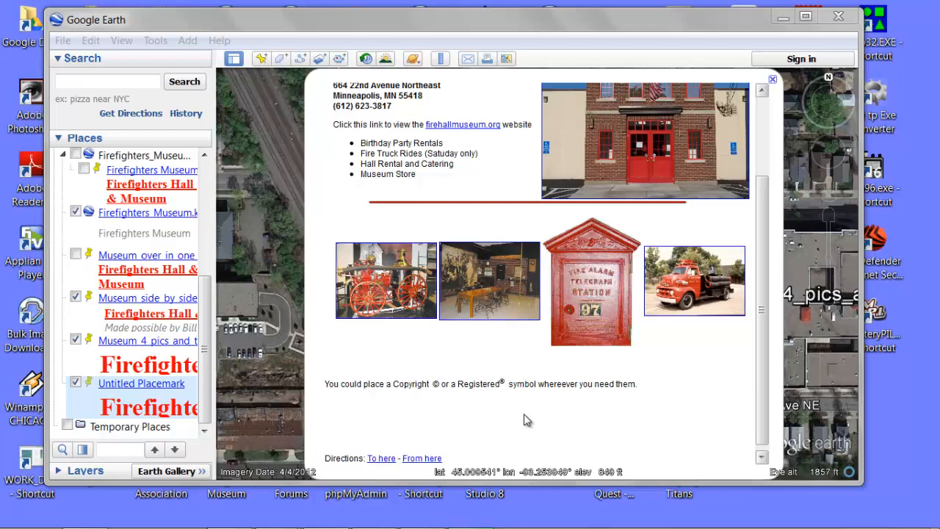
{"action": "scroll", "coordinate": [759, 319], "scroll_direction": "up", "scroll_amount": 3}
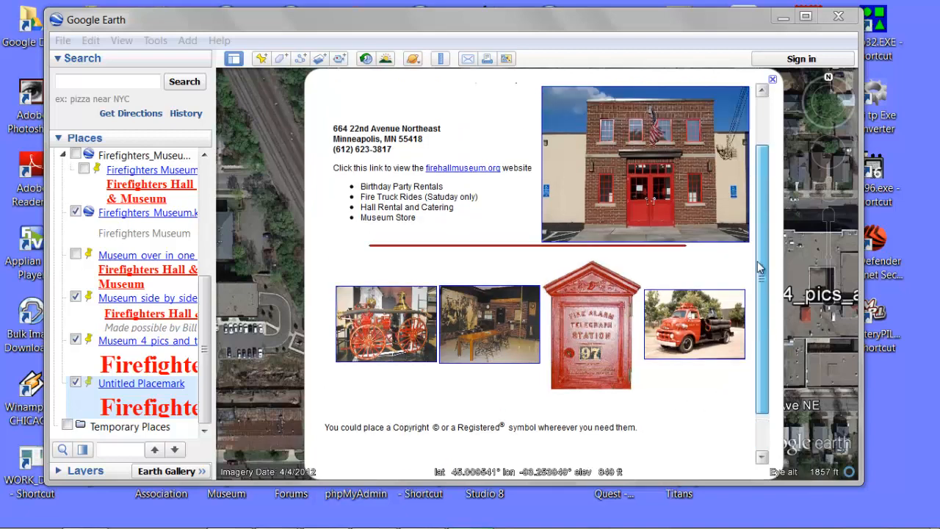